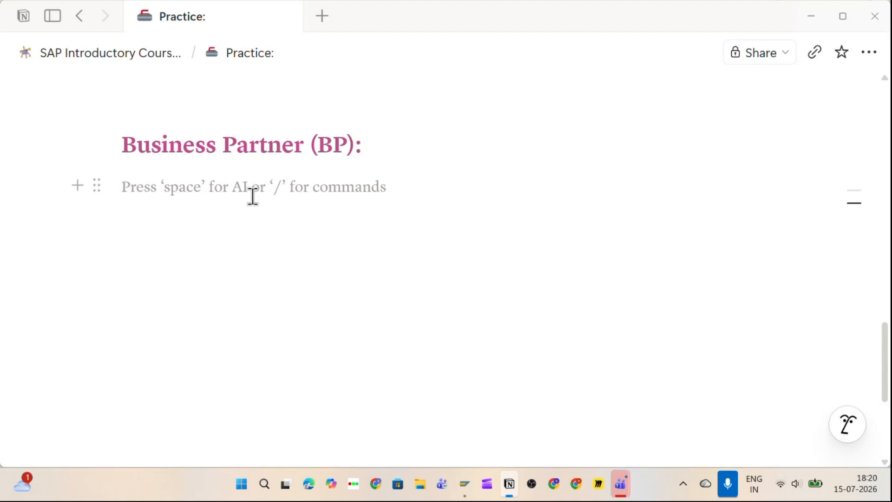
Step: Under the heading, write 'A Business Partner (BP) represents a Supplier/Vendor And Customer.' and fix the typos
text(A)
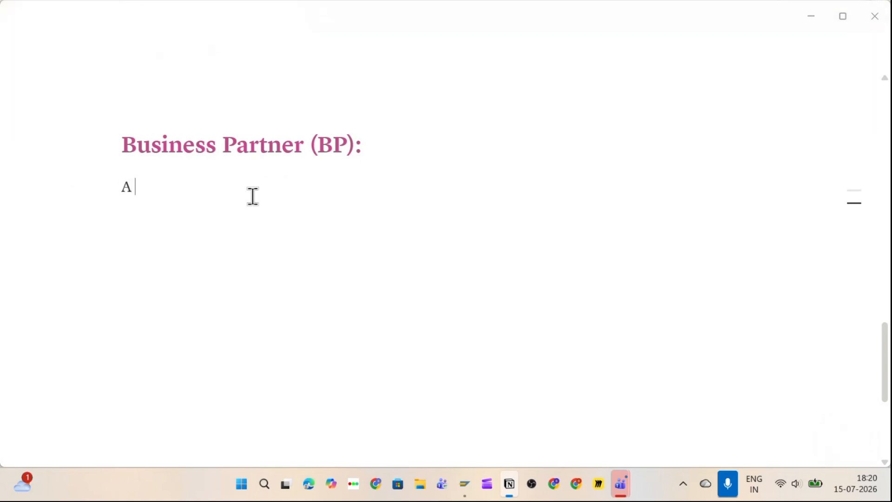
text( Business )
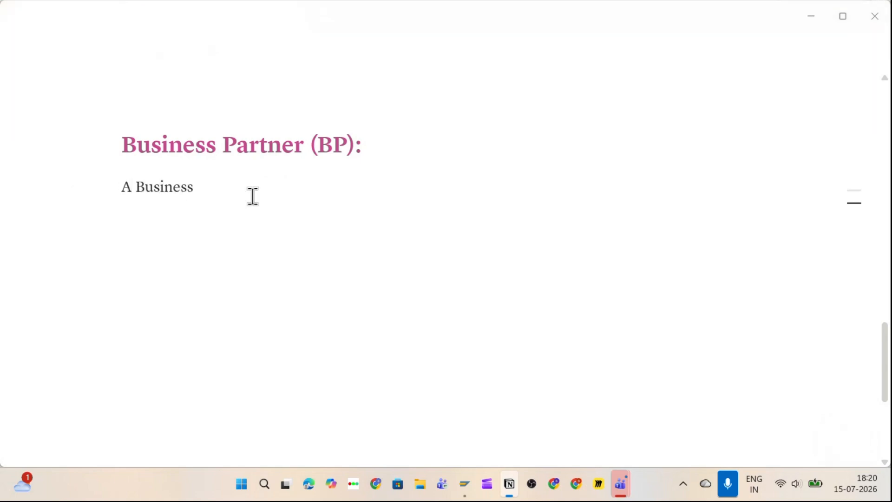
text(Partner (BP) represent )
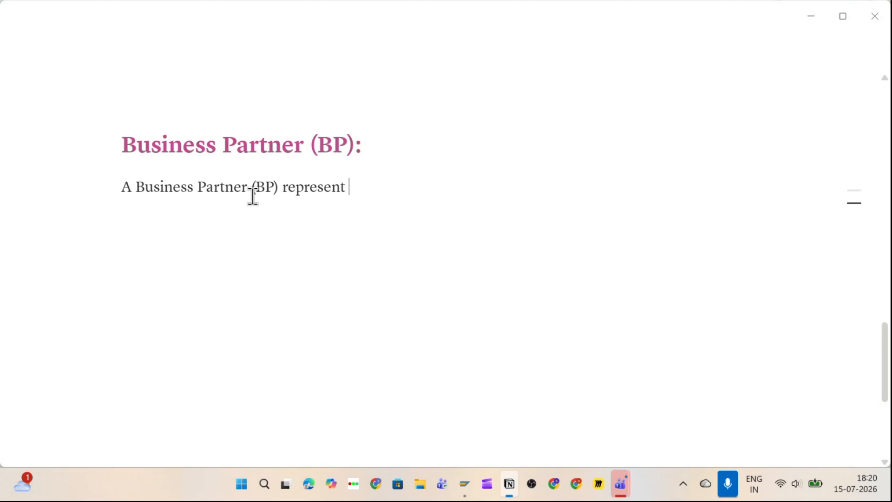
text(s a )
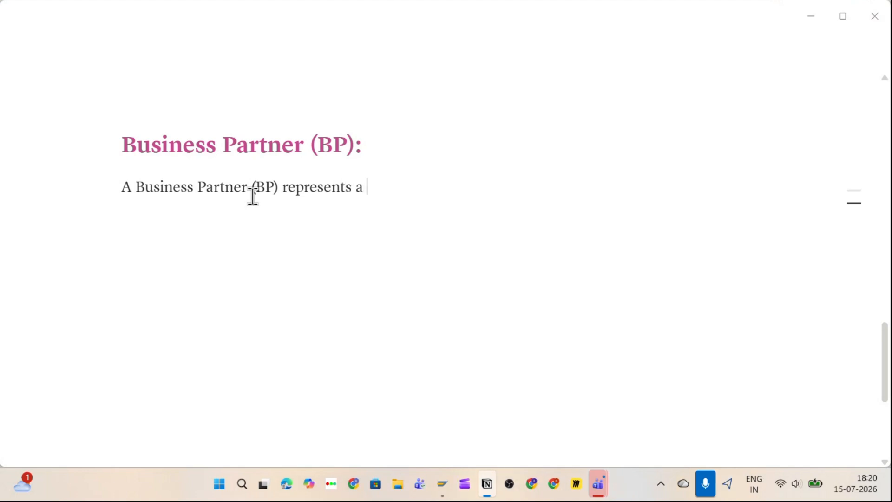
text(Supplier)
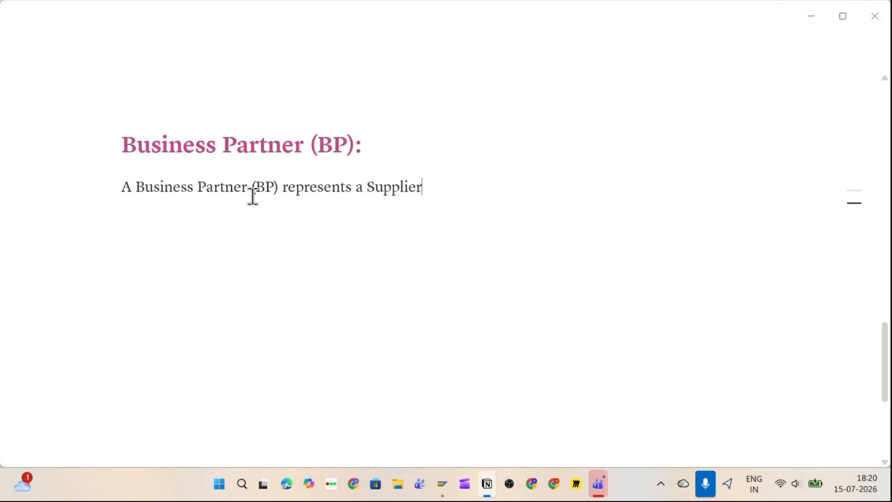
text(/ V)
key(BackSpace)
key(BackSpace)
key(BackSpace)
text(ore)
key(BackSpace)
key(BackSpace)
key(BackSpace)
key(BackSpace)
text(.)
key(BackSpace)
text(/Vendor)
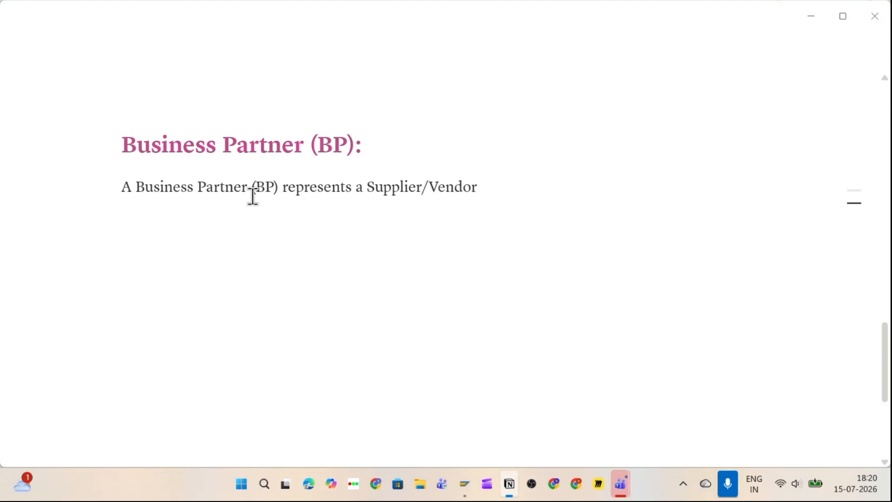
text( And Customer.)
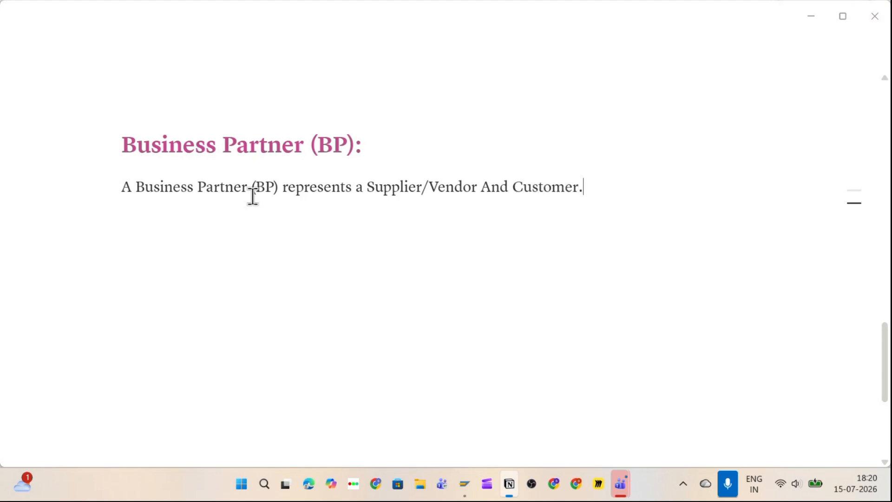
key(Return)
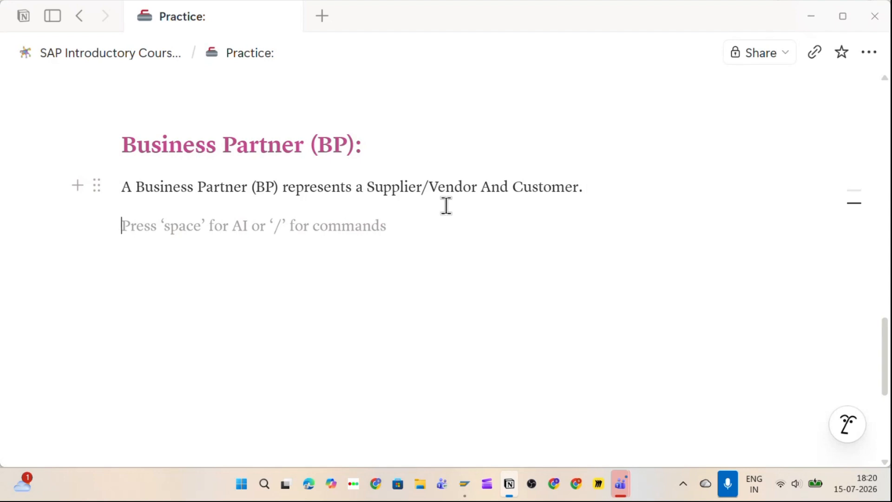
Step: Highlight 'Customer.' and 'Supplier/Vendor' in the sentence, then delete the empty line below it
drag(513, 188, 596, 201)
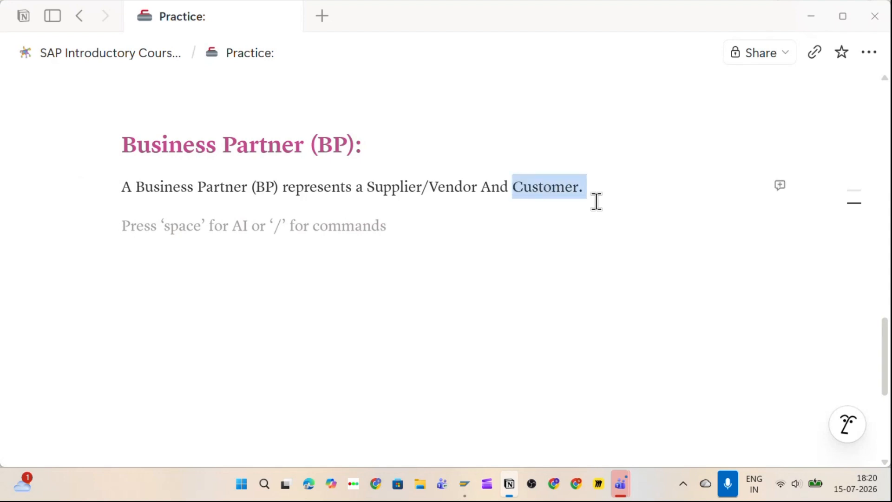
click(347, 213)
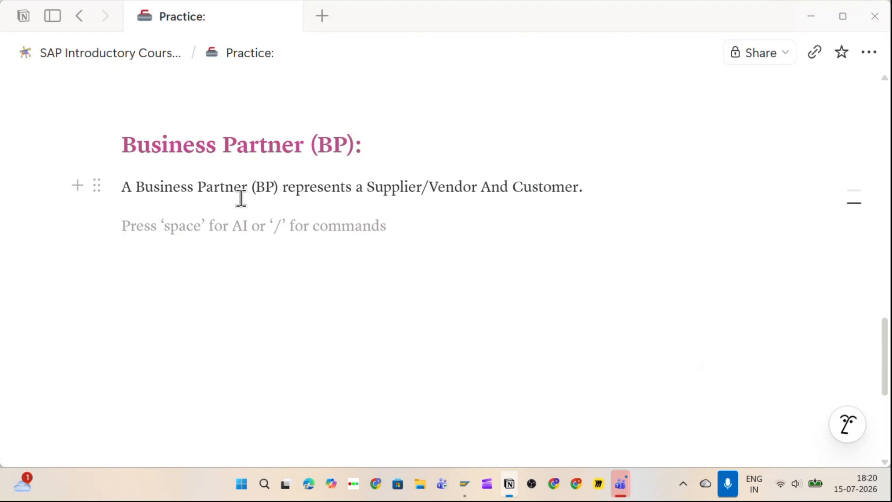
drag(366, 199, 475, 202)
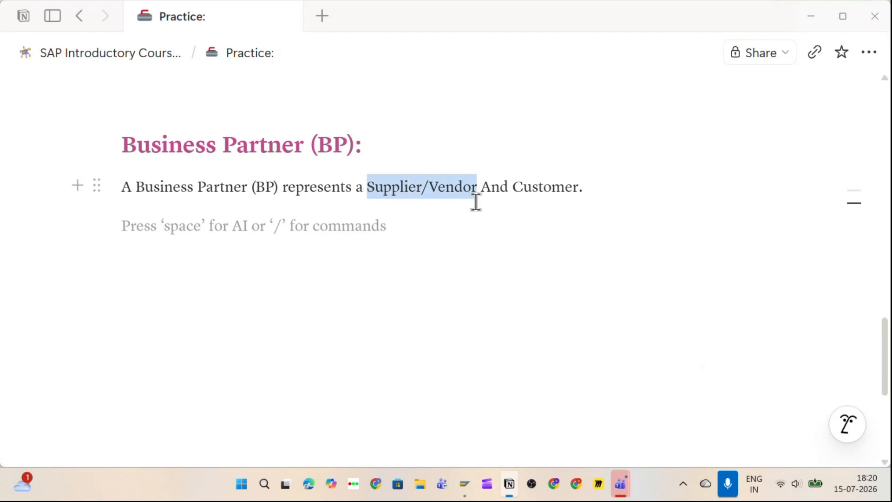
click(360, 230)
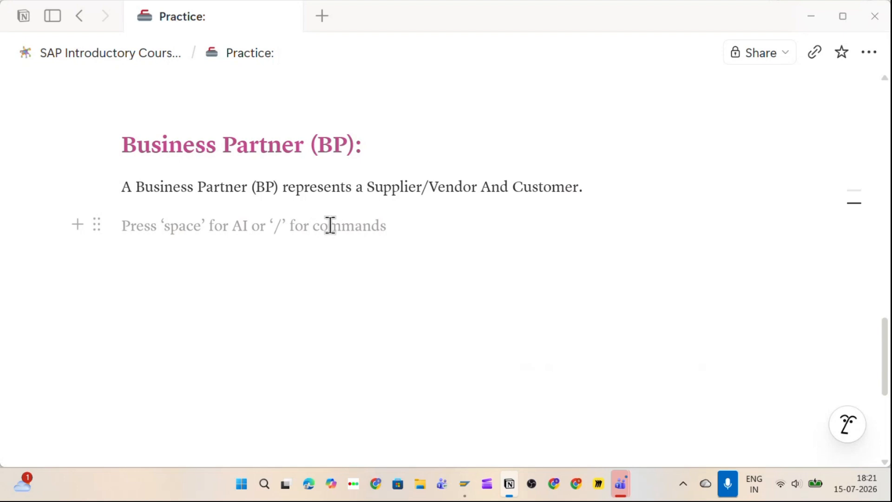
key(BackSpace)
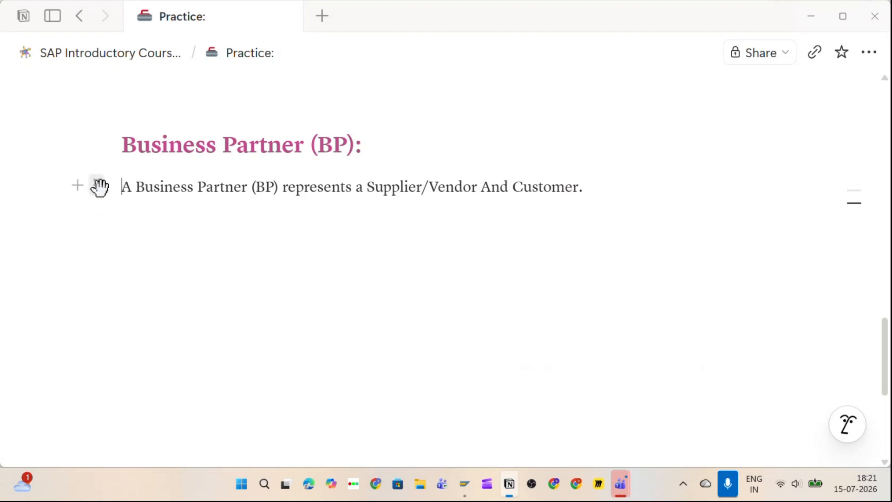
Step: Turn the Business Partner sentence into a bulleted list item and start an empty bullet below
click(97, 186)
mouse_move(257, 136)
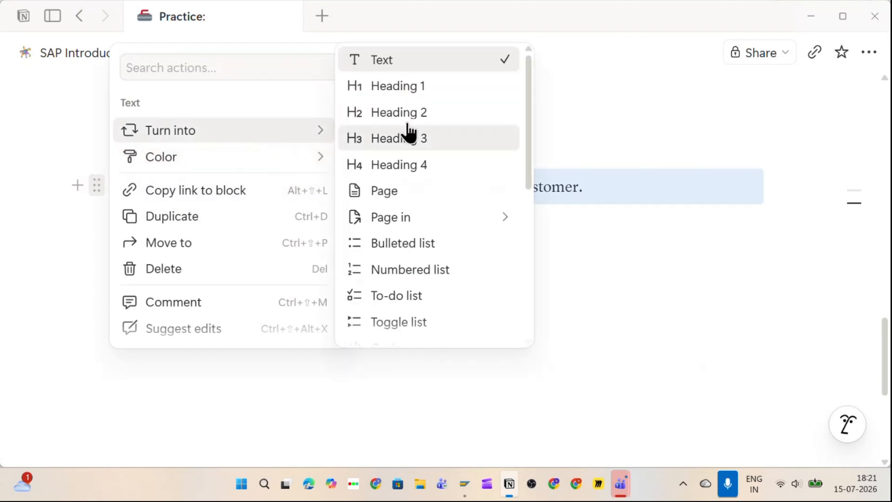
click(420, 246)
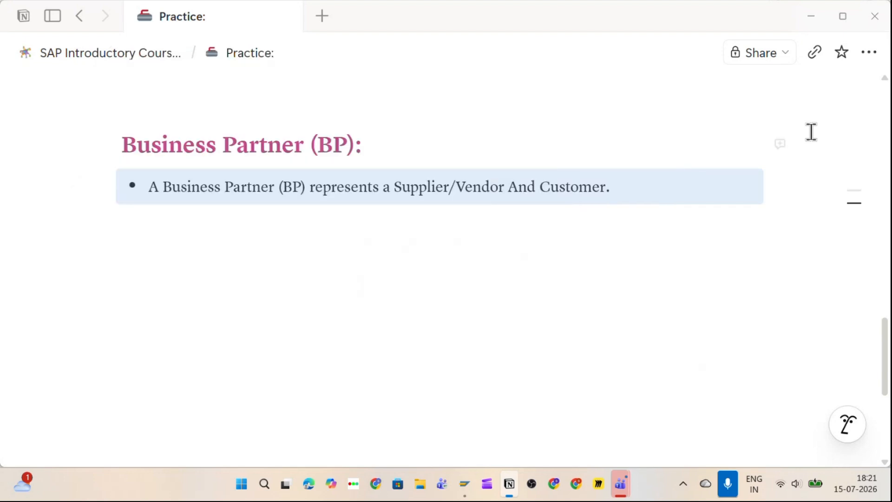
click(619, 178)
key(Return)
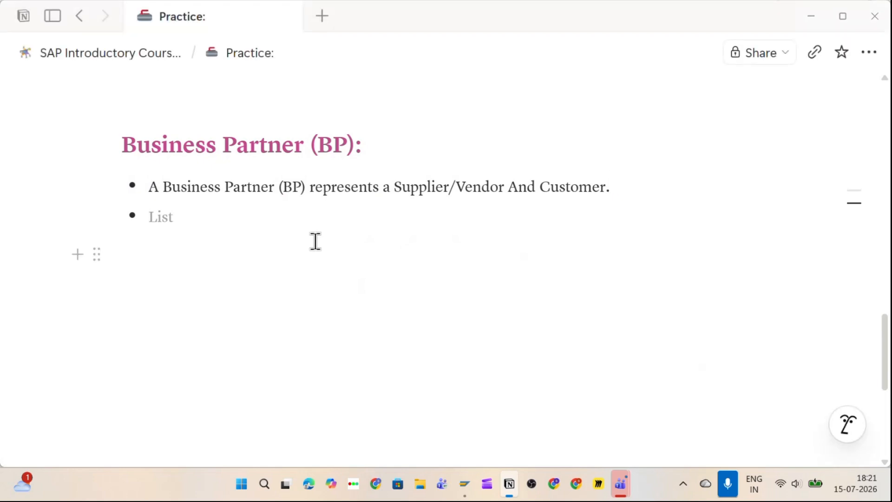
Step: Add two bullets, 'Vendor Master record' and 'Customer Master Record'
text(Vend)
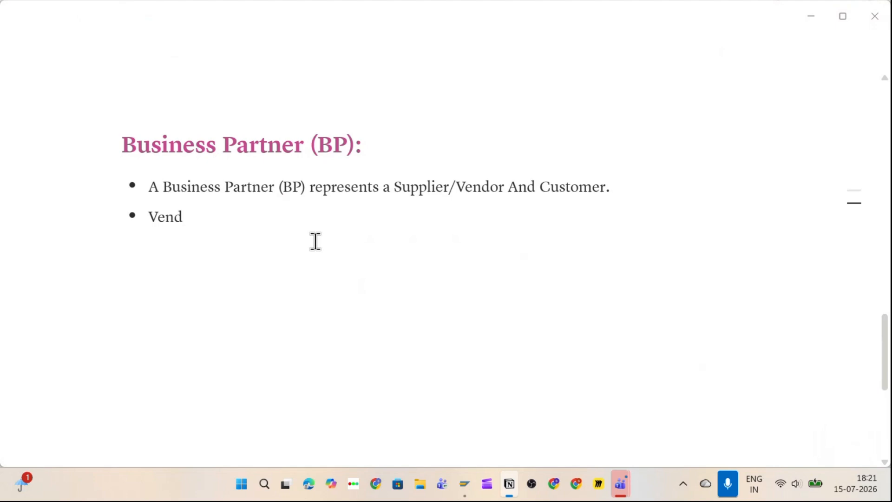
text(or Mastw)
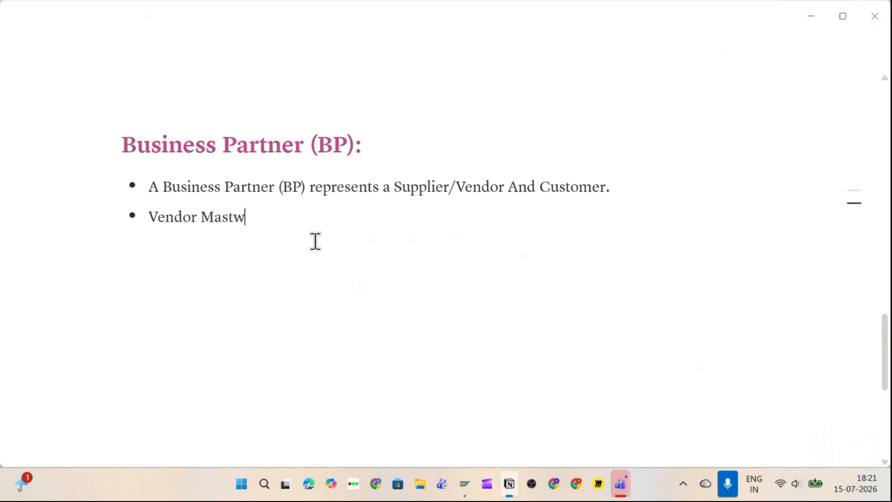
key(BackSpace)
text(er record)
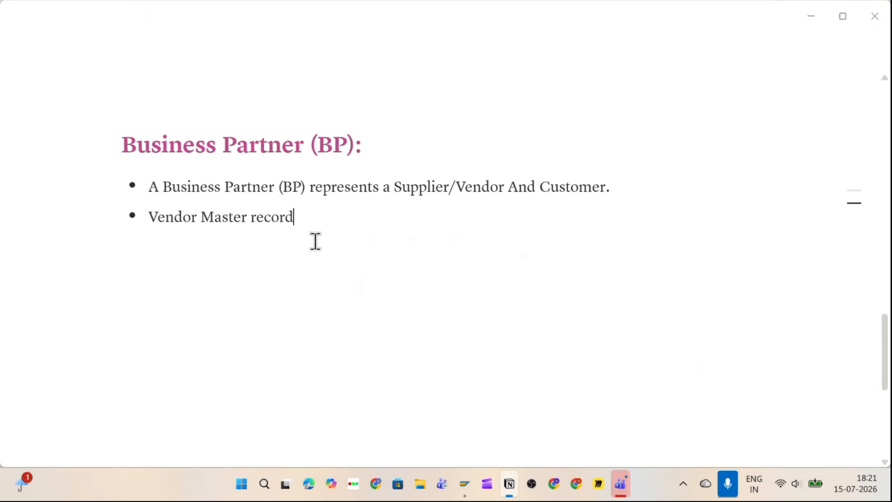
key(Return)
text(Customer Master C)
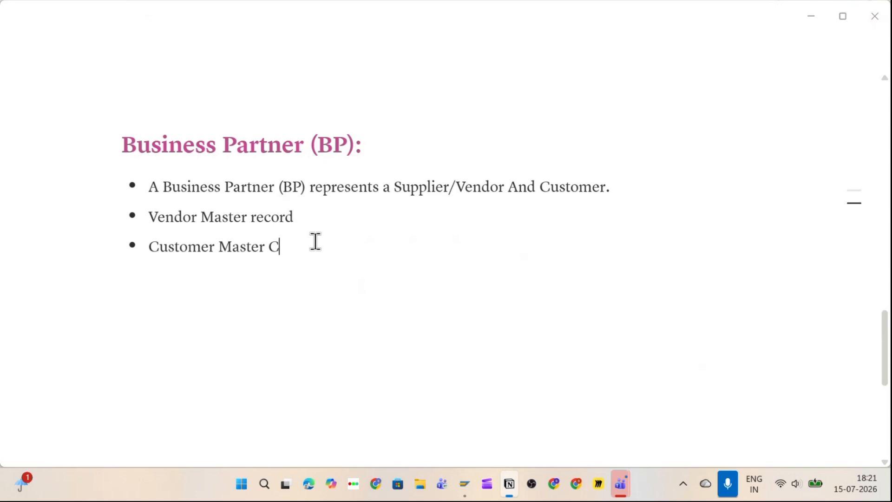
key(BackSpace)
text(Record)
Step: Capitalise 'Record' in the vendor bullet and end the list with a plain empty line
click(259, 222)
key(BackSpace)
text(R)
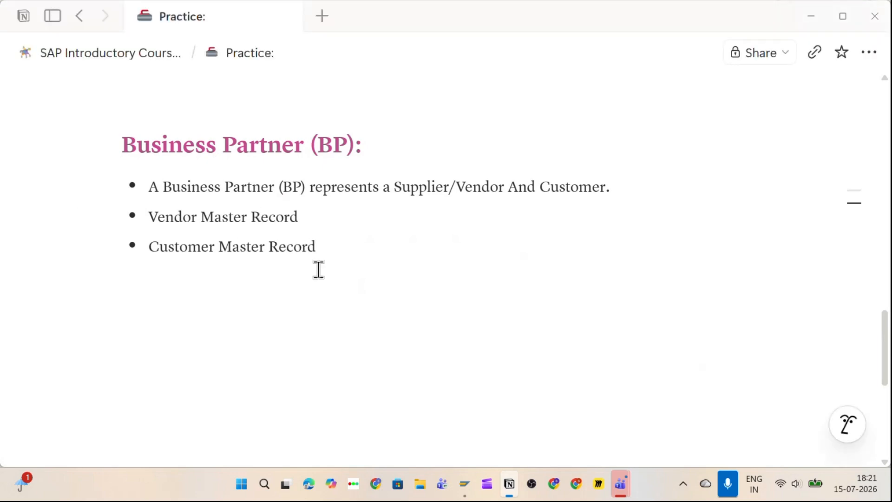
click(332, 251)
key(Return)
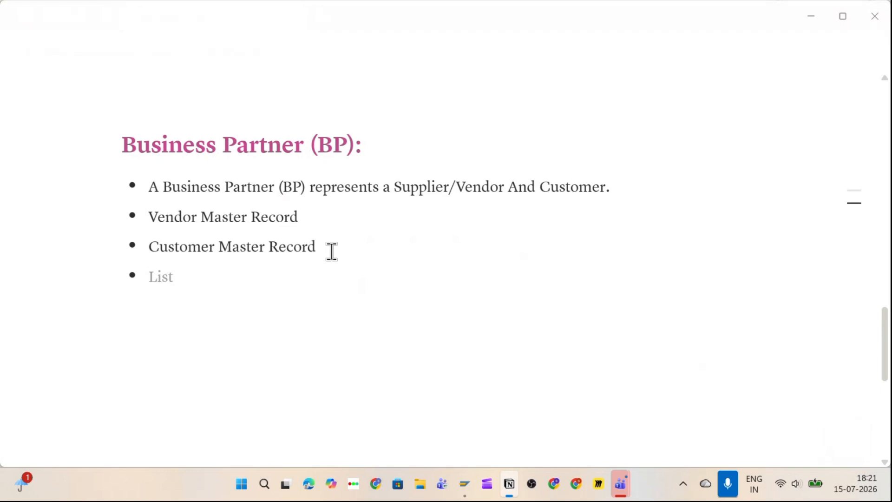
key(Return)
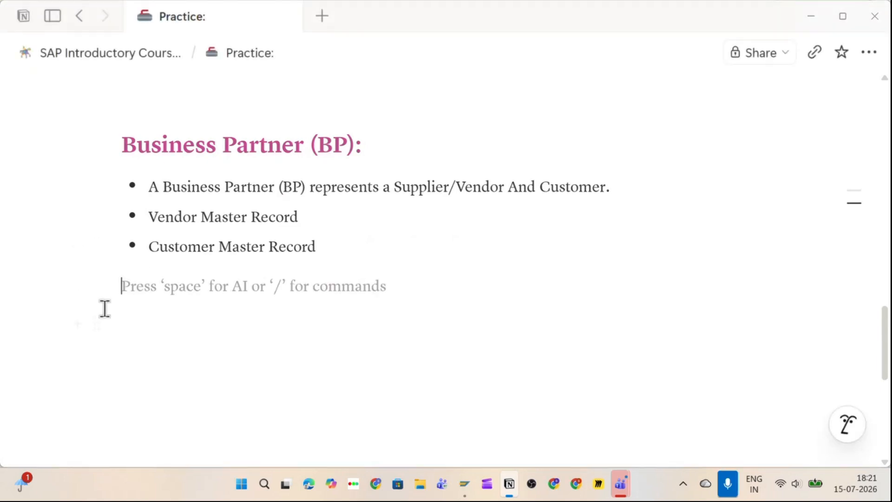
Step: Make the empty line a Heading 4 reading 'Vendor Master Record:' with a capital R
click(97, 286)
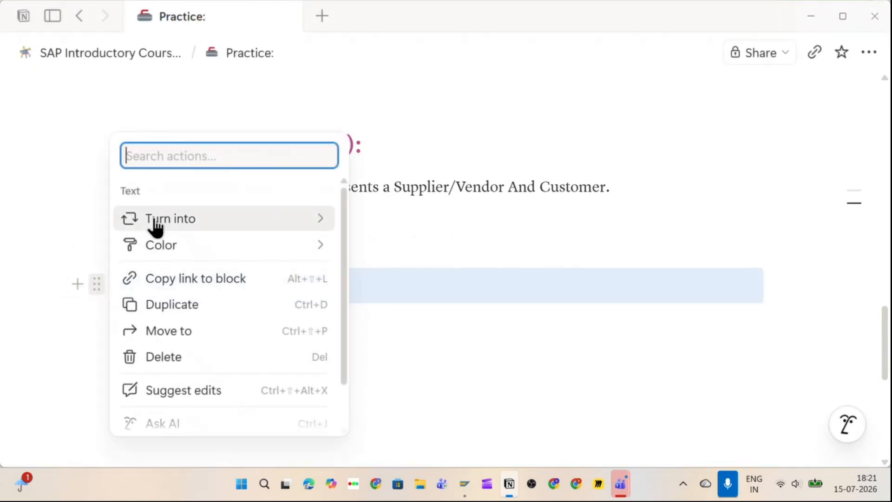
mouse_move(155, 226)
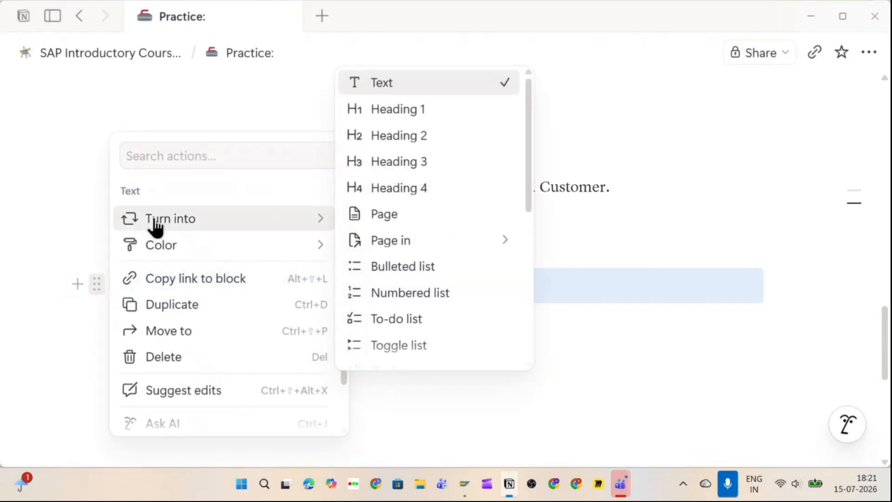
click(406, 189)
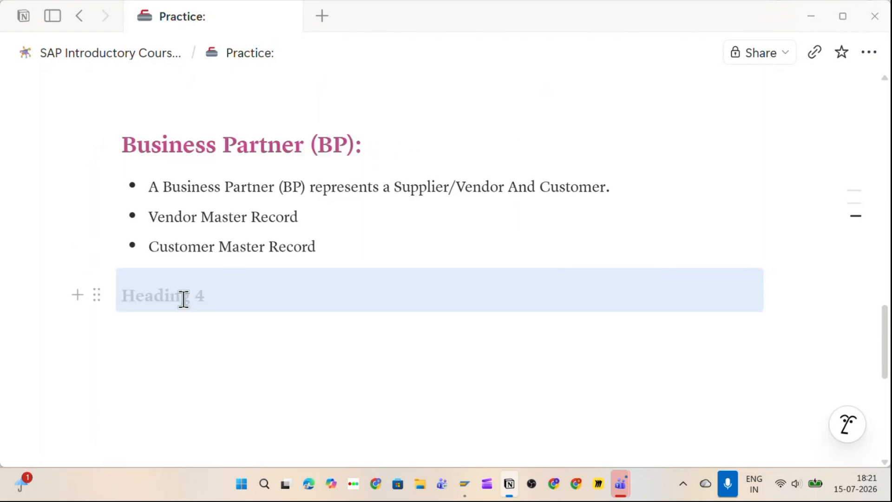
text(Vendor)
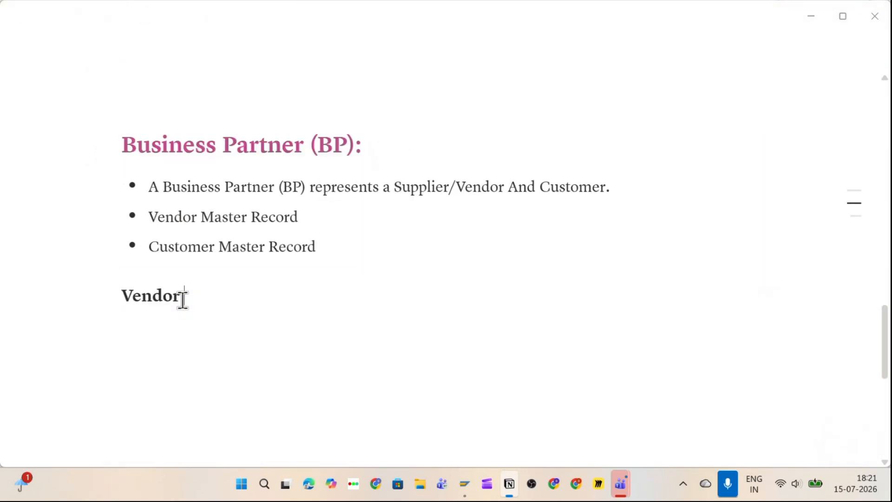
text( Master re)
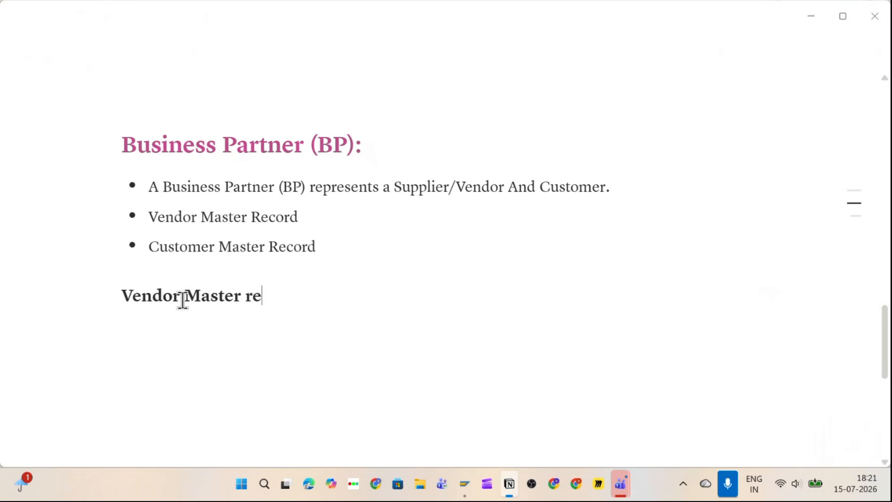
text(cord:)
key(Return)
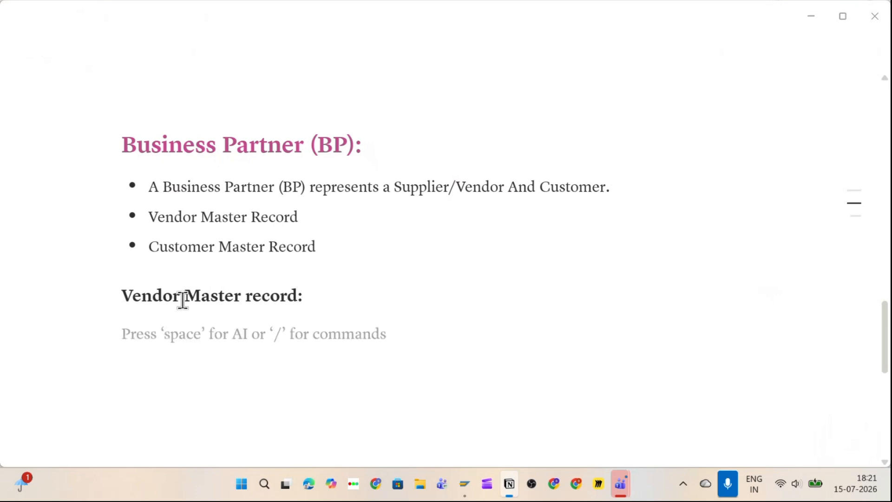
click(255, 297)
key(BackSpace)
text(R)
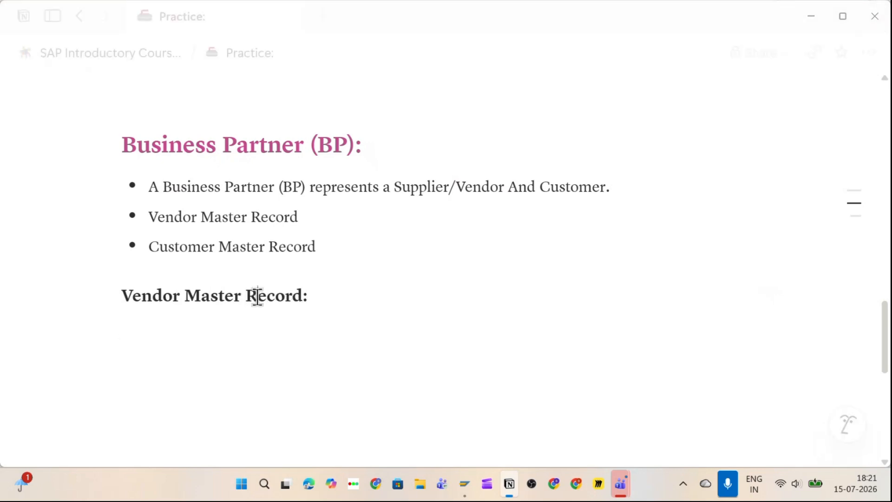
triple_click(247, 301)
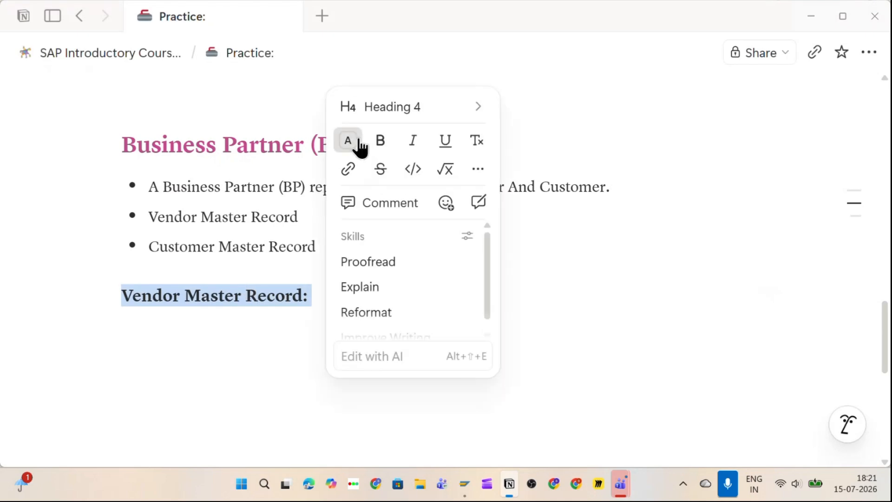
Step: Colour the selected 'Vendor Master Record:' heading blue and move to the line below
click(349, 141)
click(388, 291)
click(219, 323)
scroll(229, 322, down, 2)
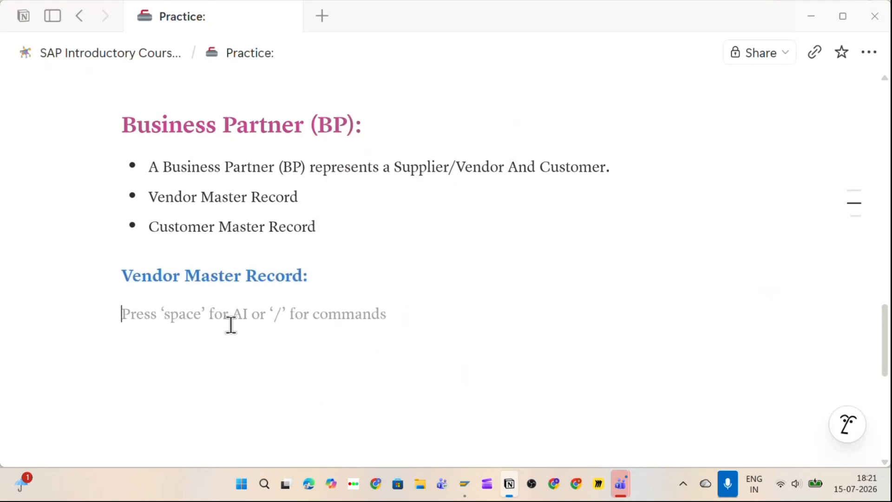
scroll(238, 274, up, 1)
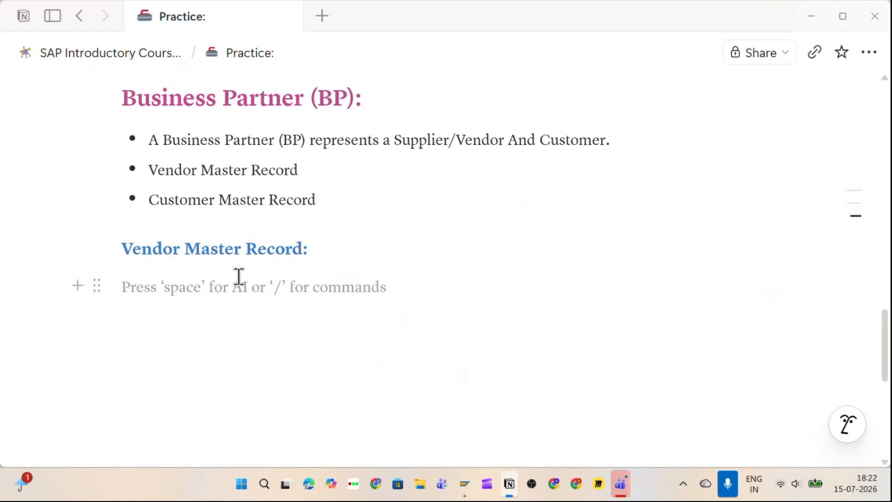
Step: Add a bullet 'Vendor is a party that makes goods and Services available to Customers.'
click(97, 285)
mouse_move(195, 219)
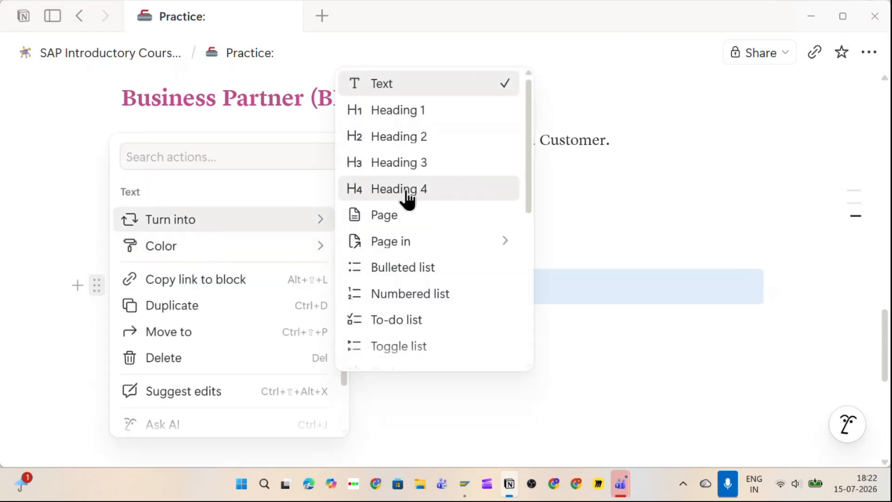
click(400, 269)
click(186, 286)
text(V)
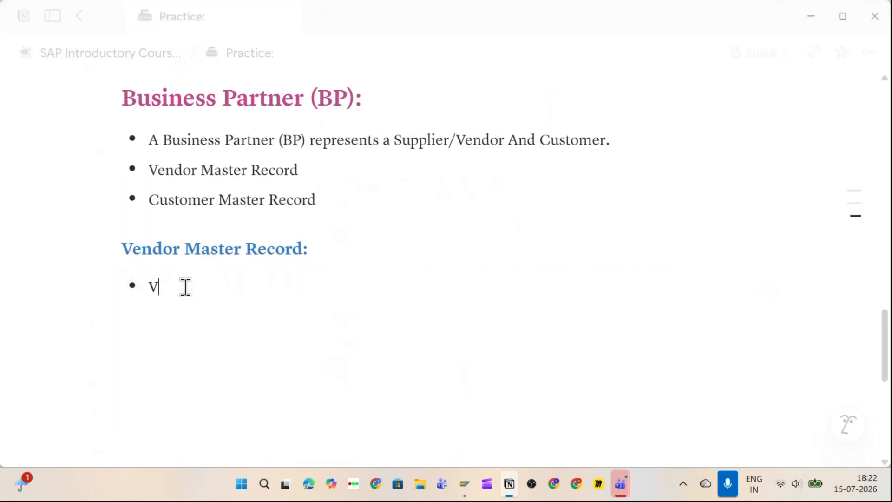
text(endor is)
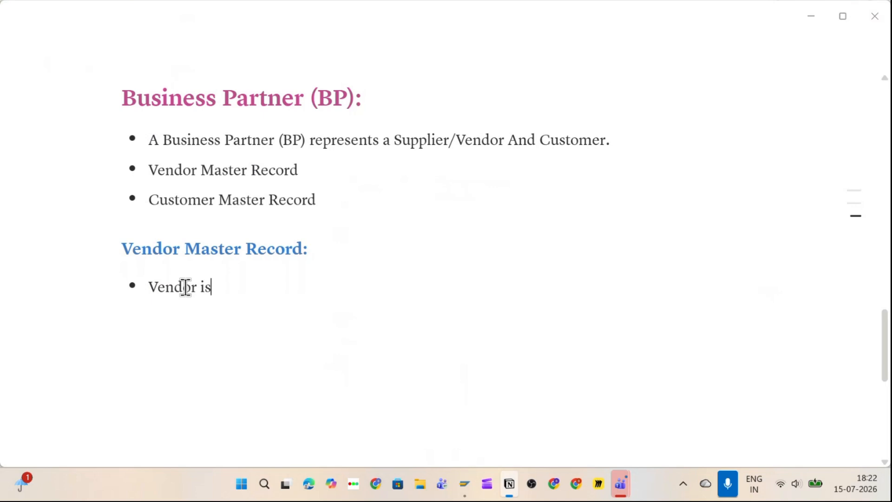
text( a party that ma)
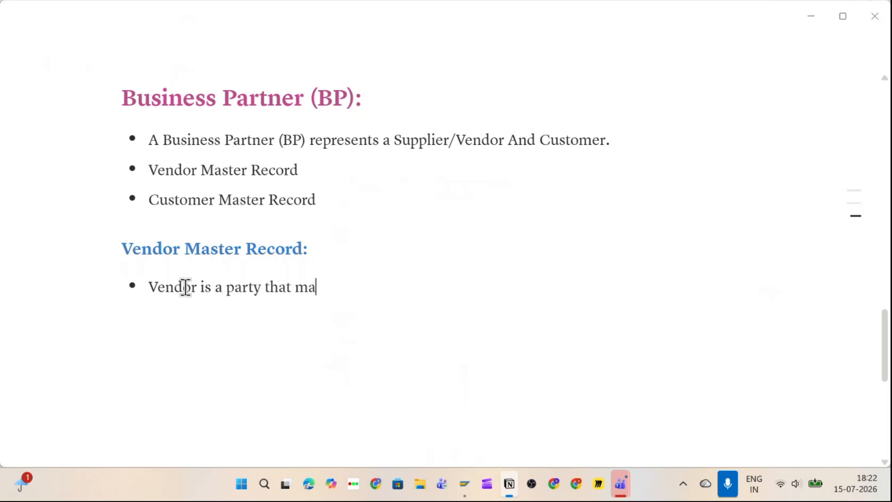
text(kes goods and)
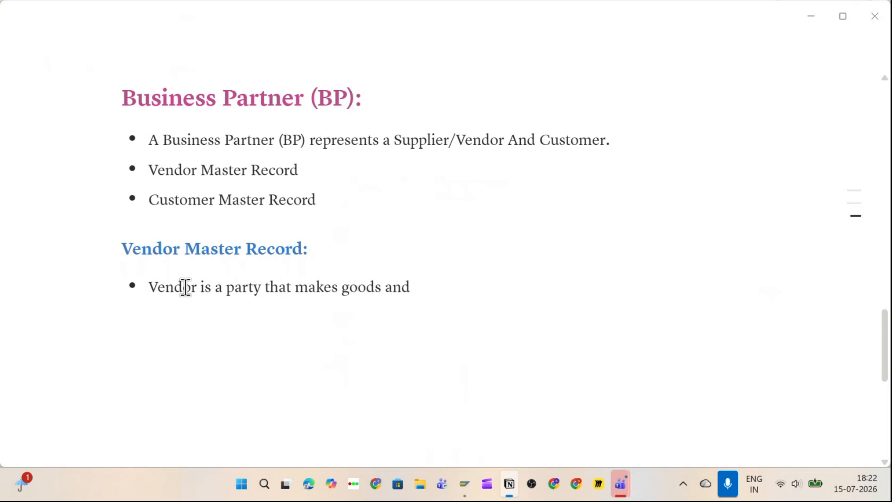
text( Services av)
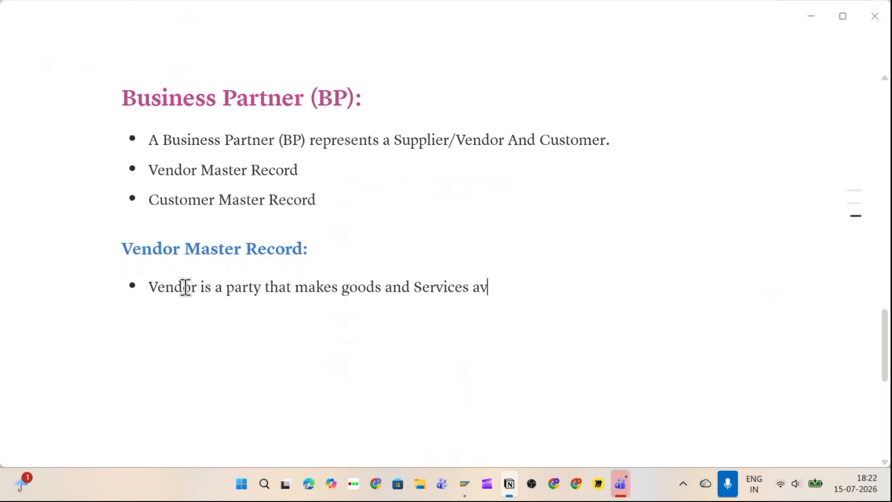
text(ailable to )
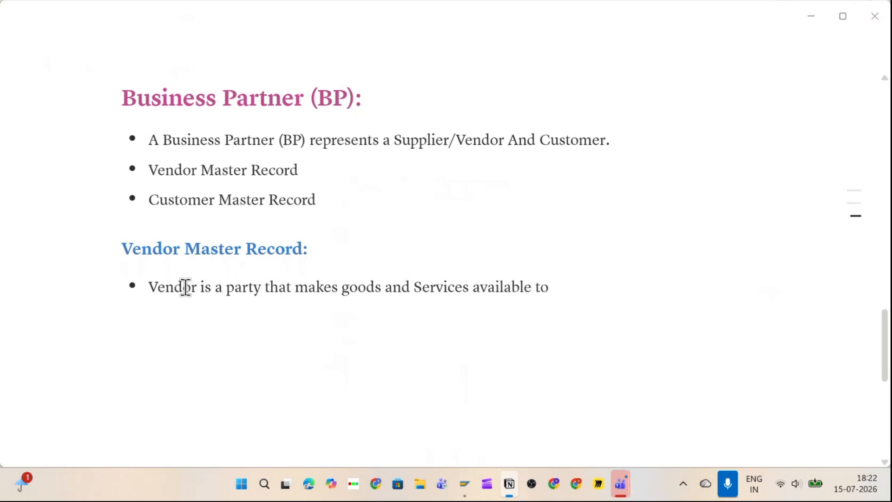
text(Customers)
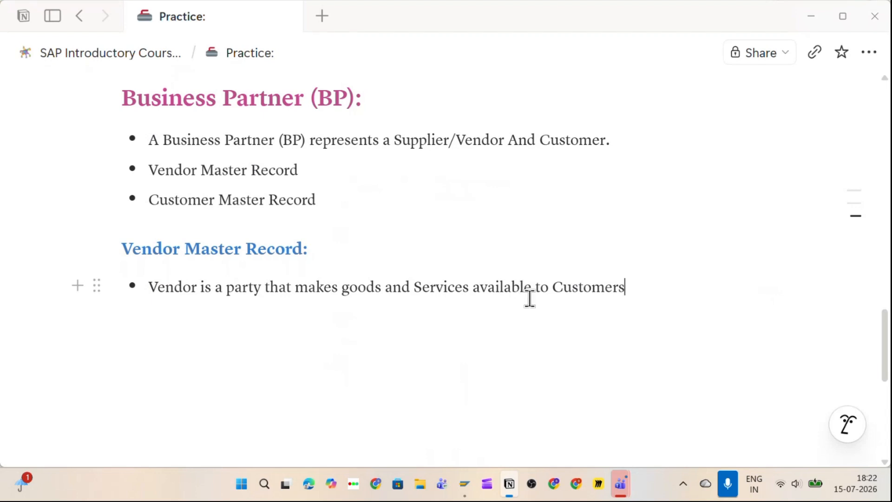
text(.)
key(Return)
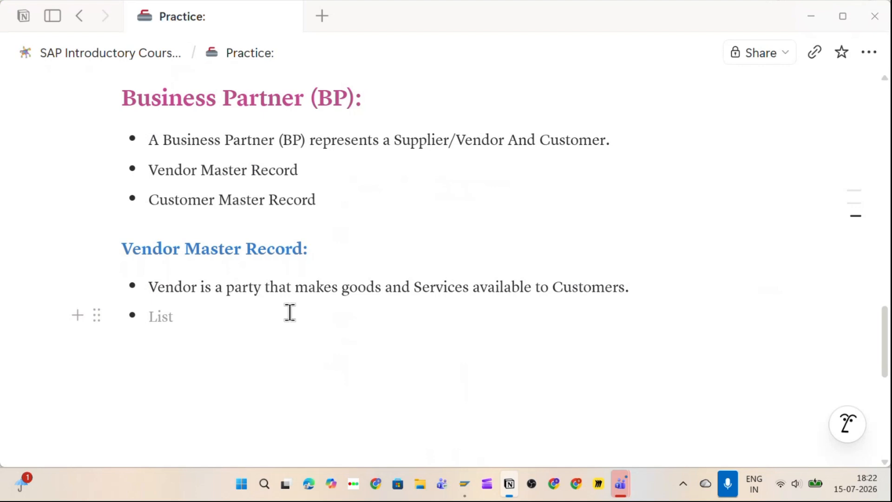
Step: Add a 'Vendor Specific Information:' bullet with an indented 'Address' sub-bullet
text(Ve)
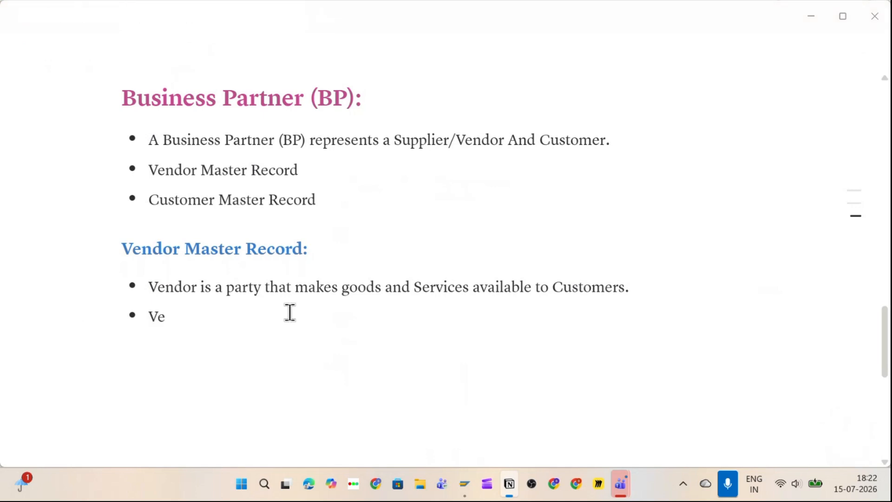
text(ndor Specific )
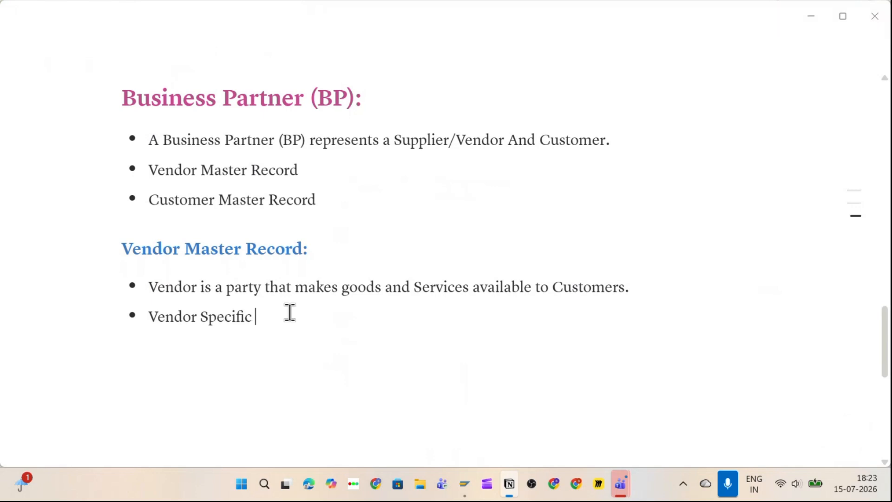
text(Information:)
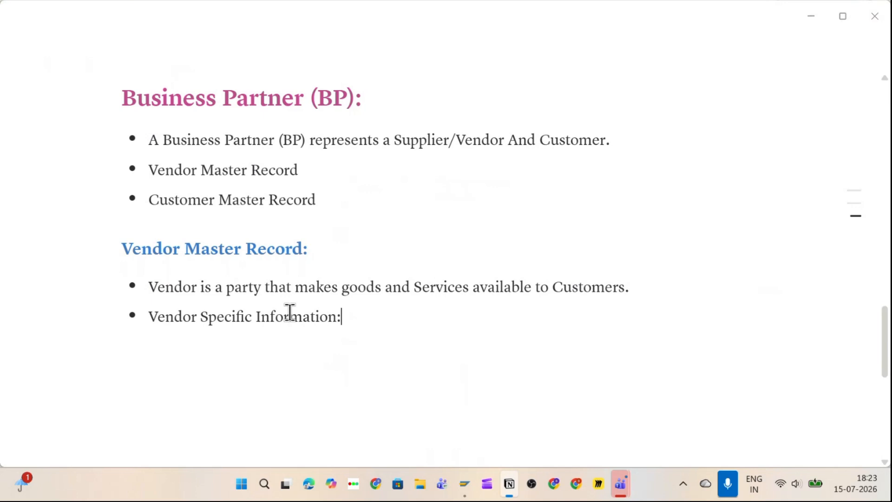
key(Return)
key(Tab)
text(Address)
key(Return)
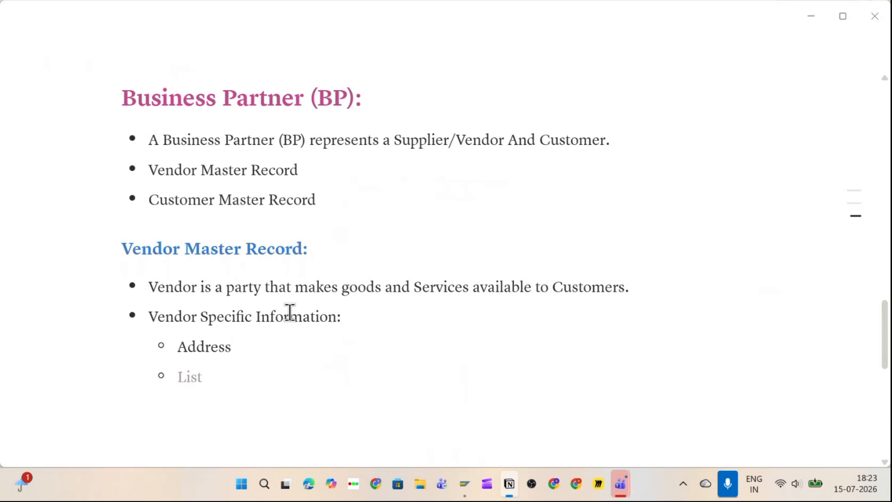
Step: Add sub-bullets Currency, Company Code, Communication Details and Payment Terms, fixing typos
text(Currency)
key(Return)
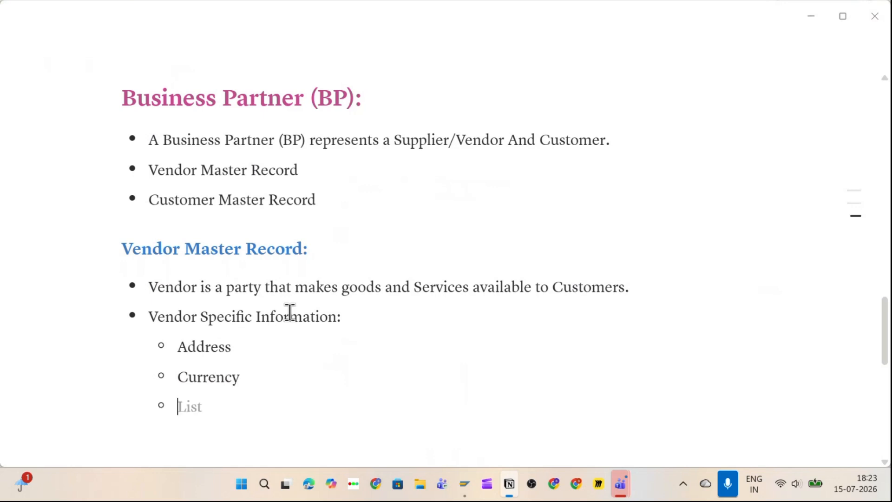
text(Comp)
key(BackSpace)
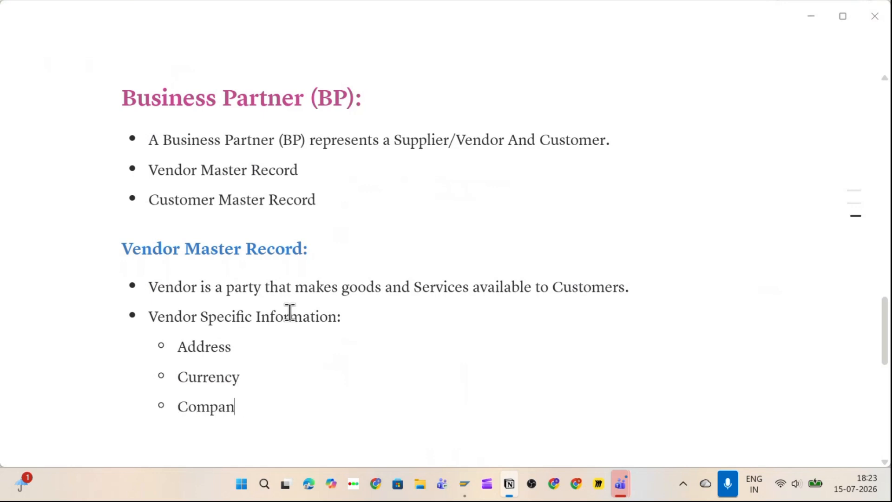
text(y Code)
key(Return)
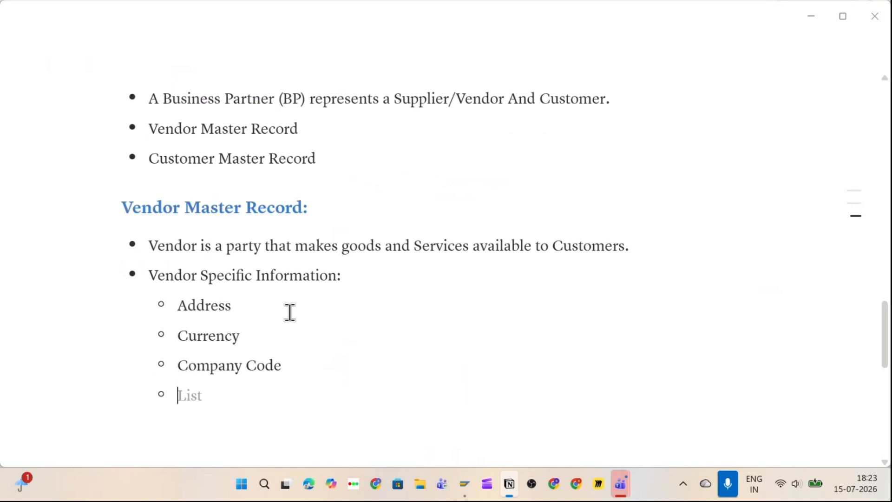
text(Commu)
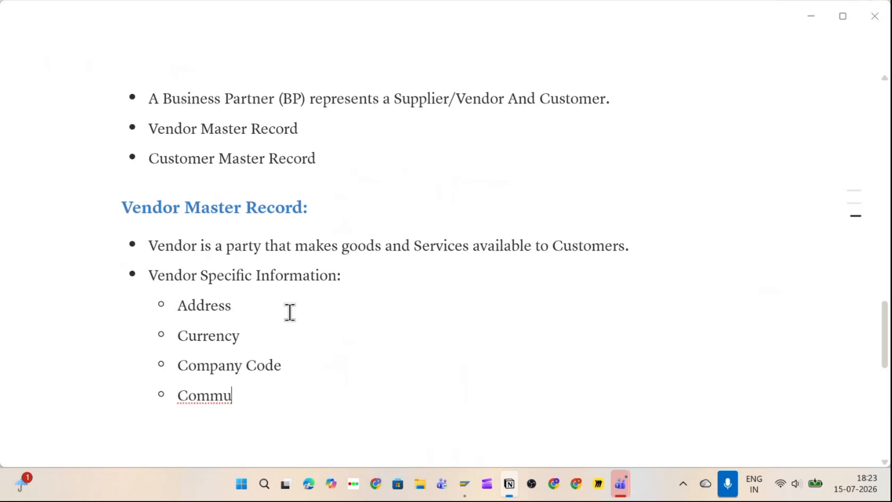
text(nicati)
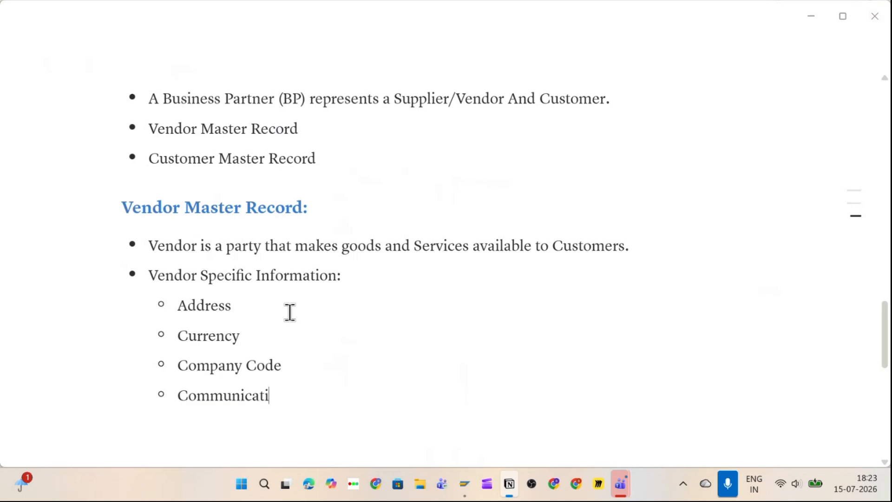
text(on Deatils)
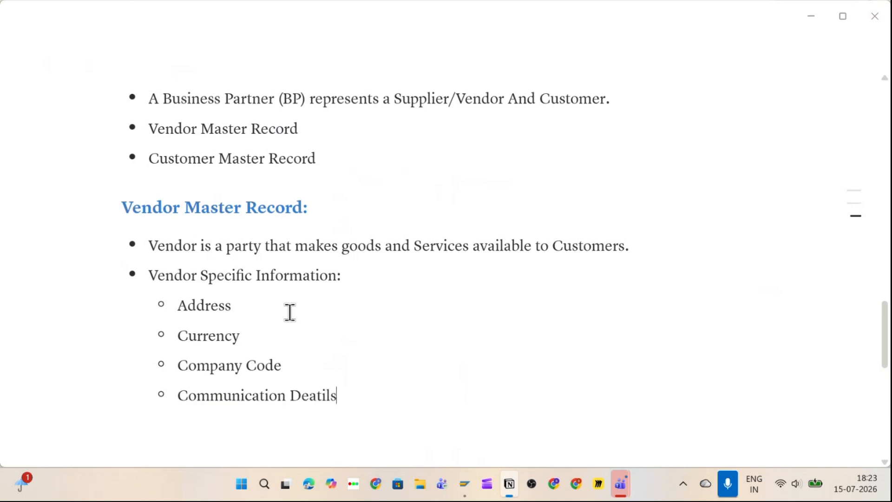
key(BackSpace)
key(BackSpace)
key(BackSpace)
key(BackSpace)
key(BackSpace)
text(tails)
key(Return)
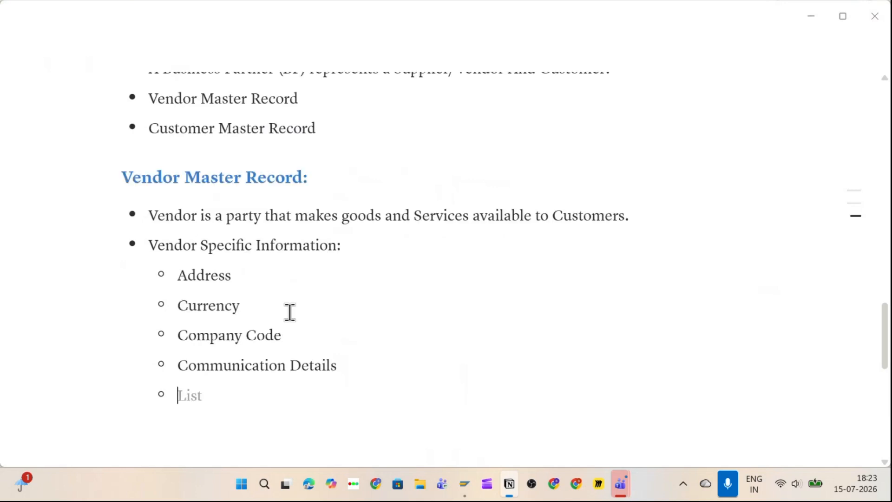
text(Payment Terms)
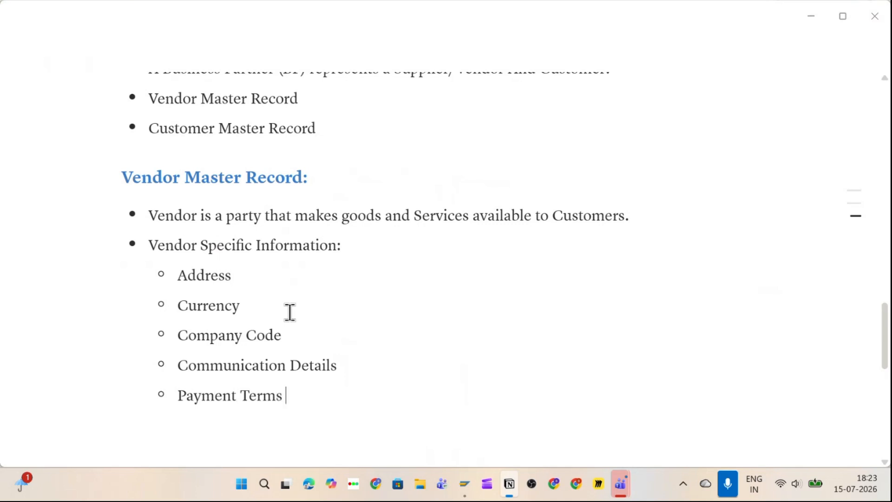
key(Return)
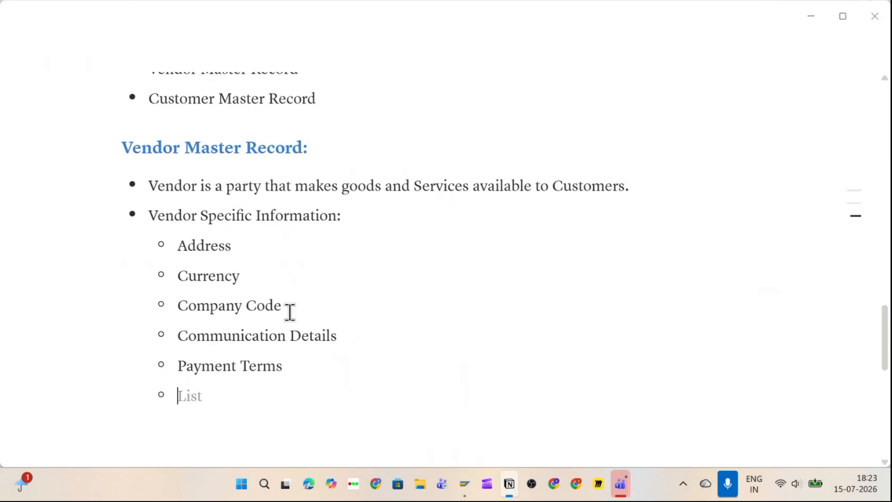
Step: Add sub-bullets 'Purchasing Organization' with corrected spelling and 'etc.'
text(Purchasing O)
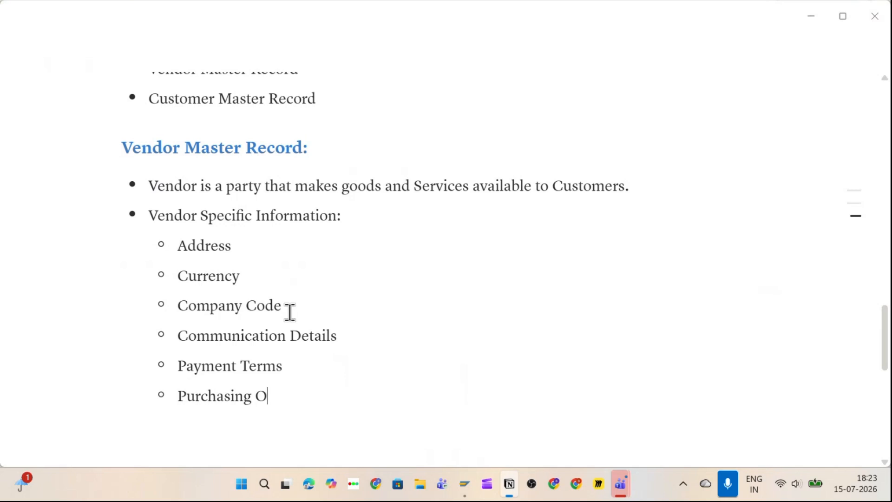
text(rganziation)
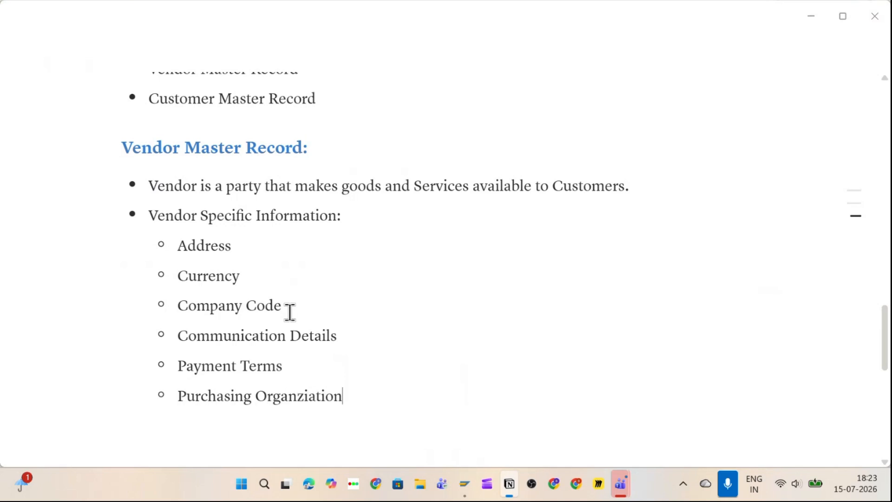
click(309, 395)
key(BackSpace)
key(BackSpace)
text(iz)
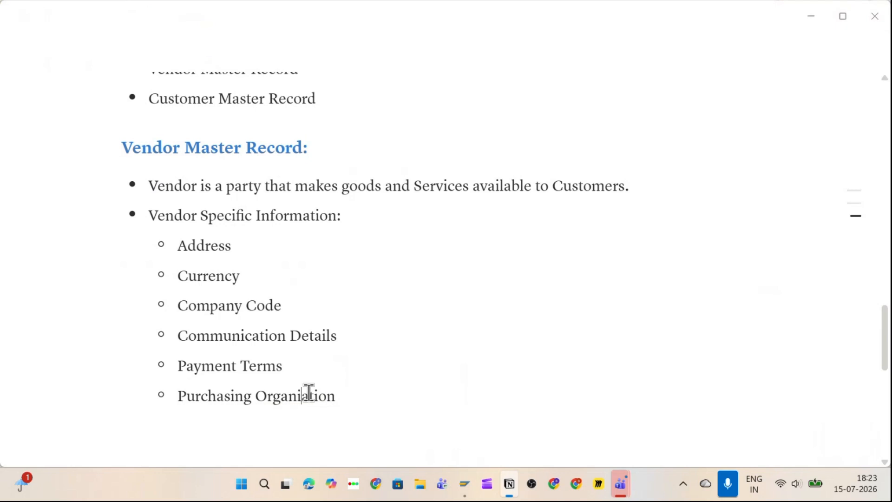
scroll(421, 381, down, 2)
click(373, 333)
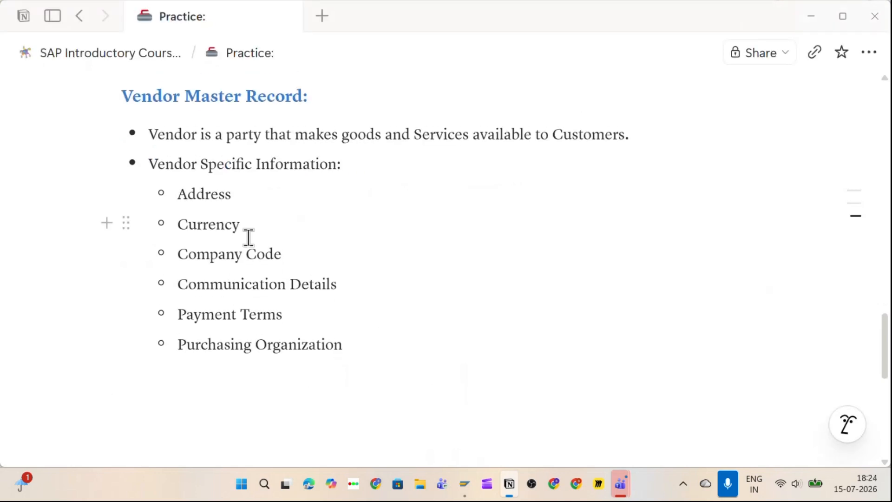
key(Return)
text(etc.)
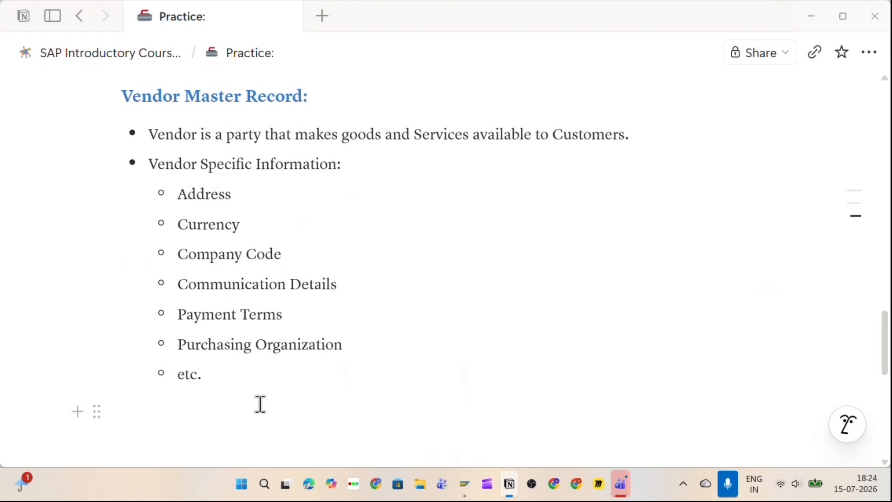
key(Return)
Step: Outdent to a top-level bullet 'Grouping -> Number Range' and add empty bullets below it
key(shift+Tab)
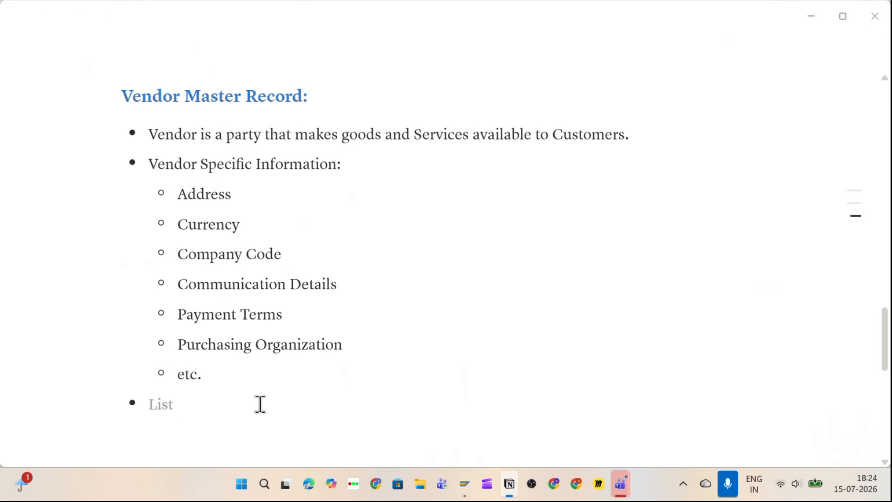
text(Grouping)
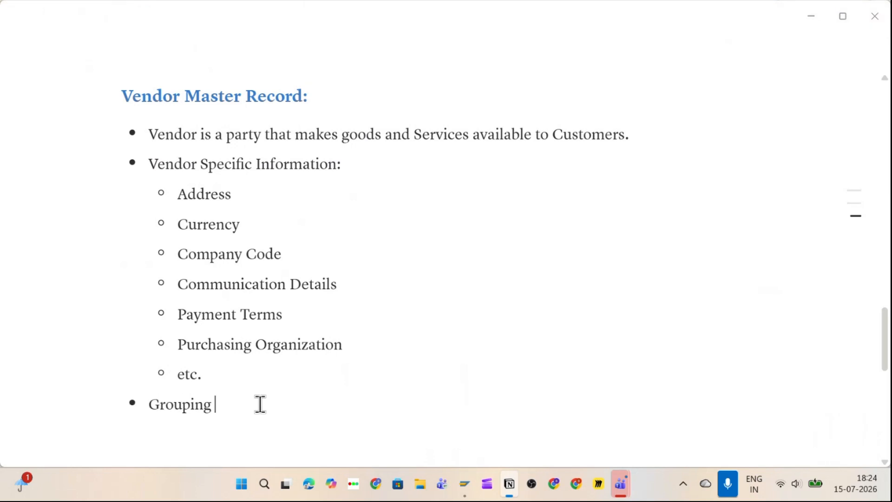
text( ->)
text( Number)
text( Range)
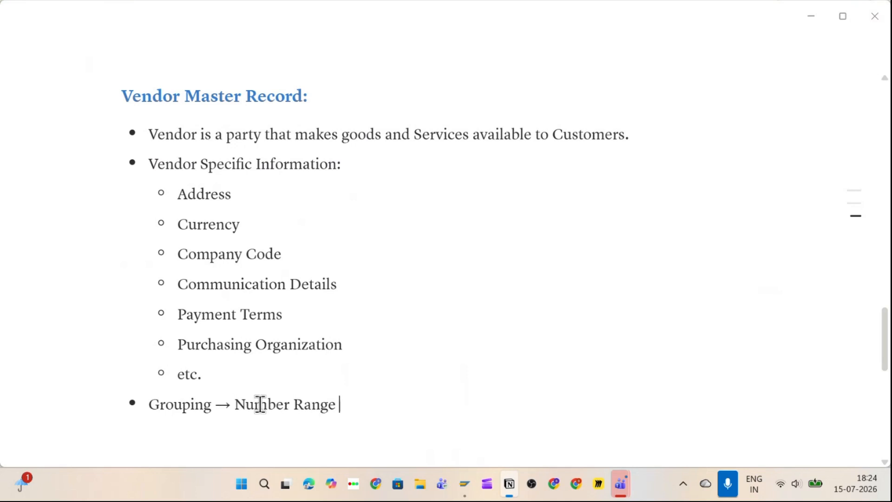
key(Return)
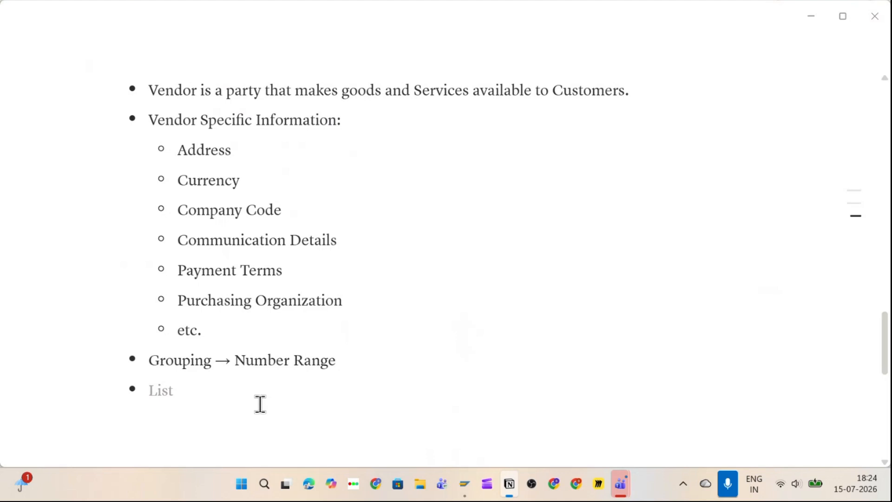
click(369, 360)
text(->)
key(BackSpace)
key(BackSpace)
key(Return)
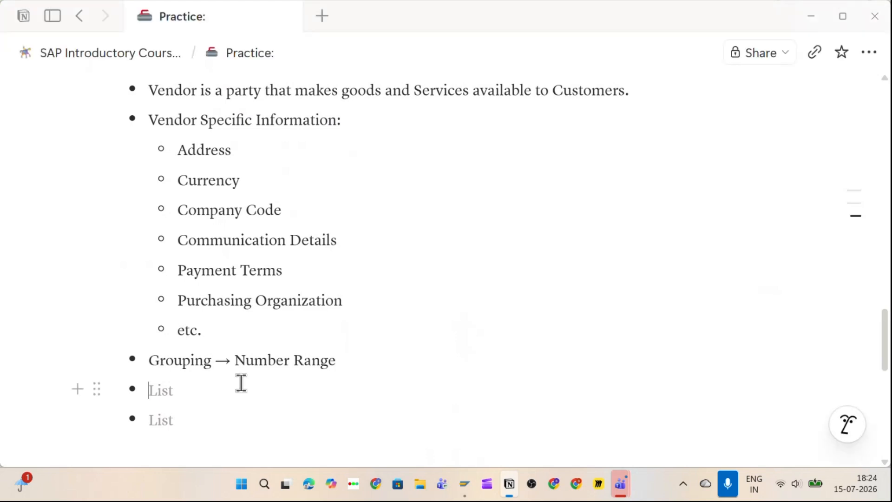
Step: Add a 'Roles' bullet with a nested 'General Data -> 000000' sub-bullet
text(Genra)
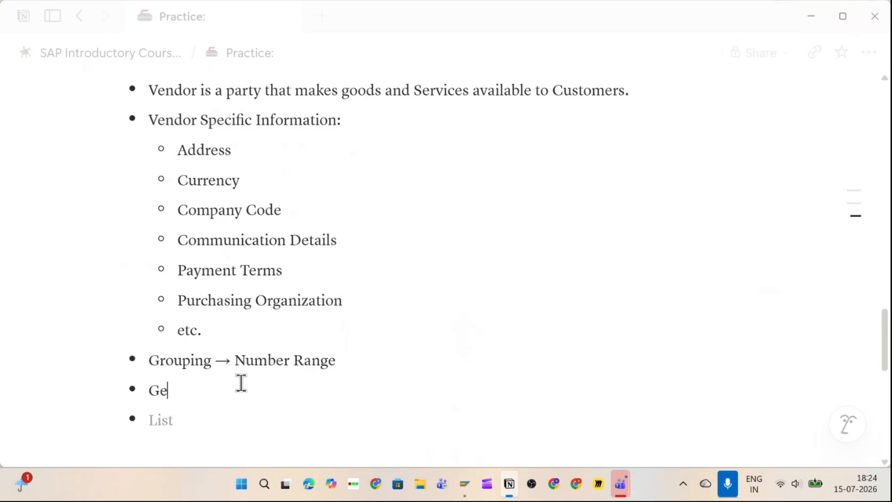
key(BackSpace)
key(BackSpace)
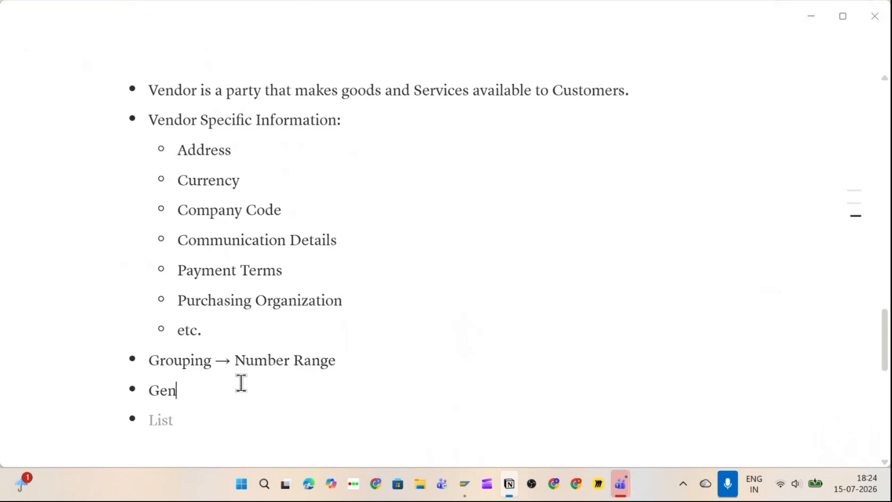
text(era)
key(BackSpace)
key(BackSpace)
key(BackSpace)
key(BackSpace)
key(BackSpace)
key(BackSpace)
text(Roles)
key(Return)
key(Tab)
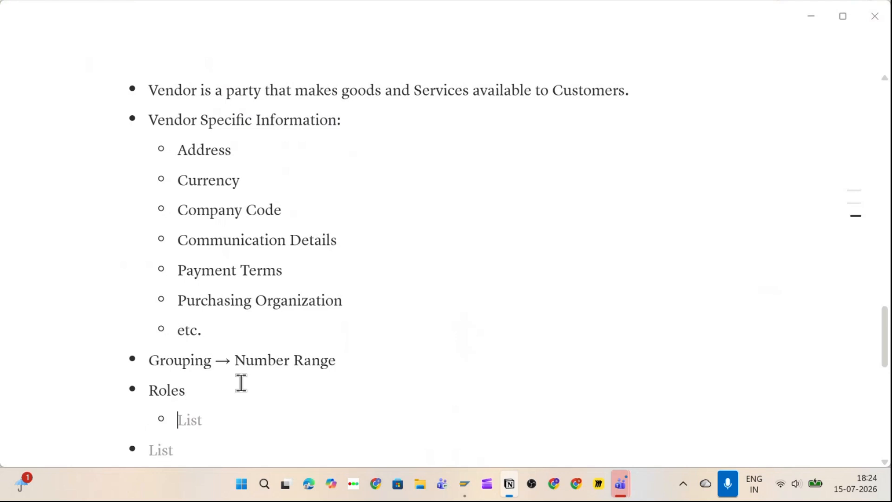
text(General Data)
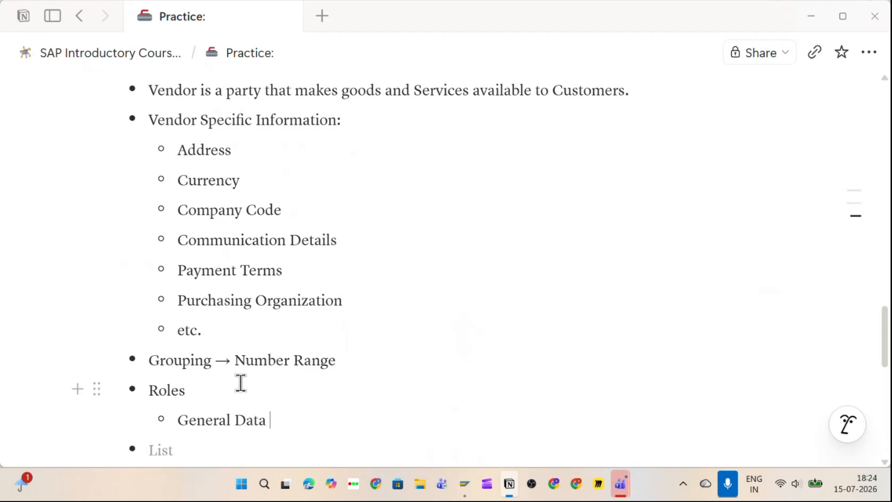
text(-> 0000)
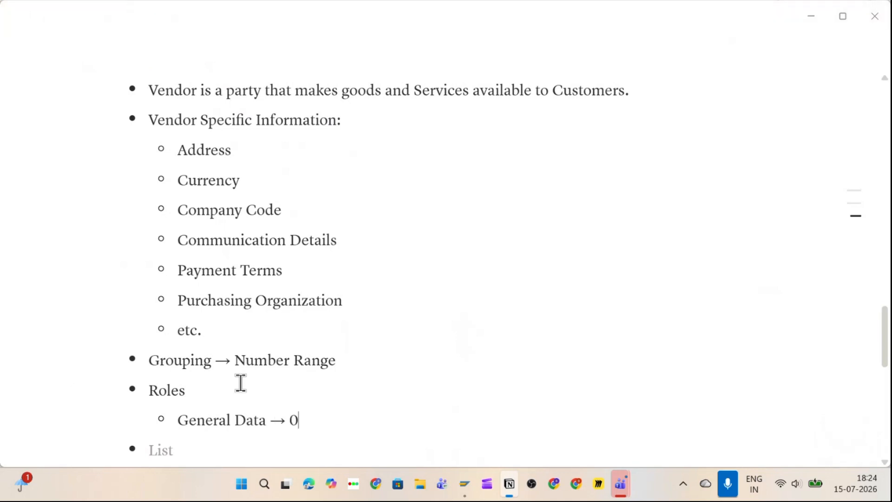
text(00000)
scroll(283, 378, down, 2)
drag(291, 352, 339, 360)
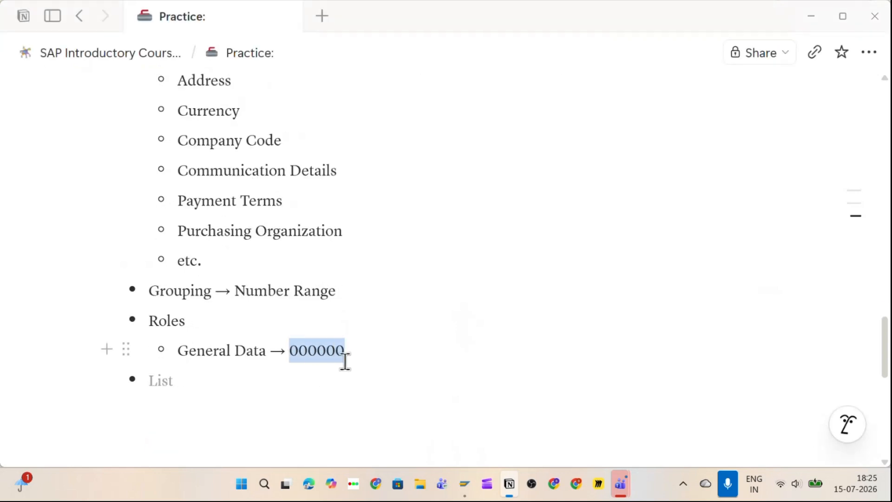
click(345, 361)
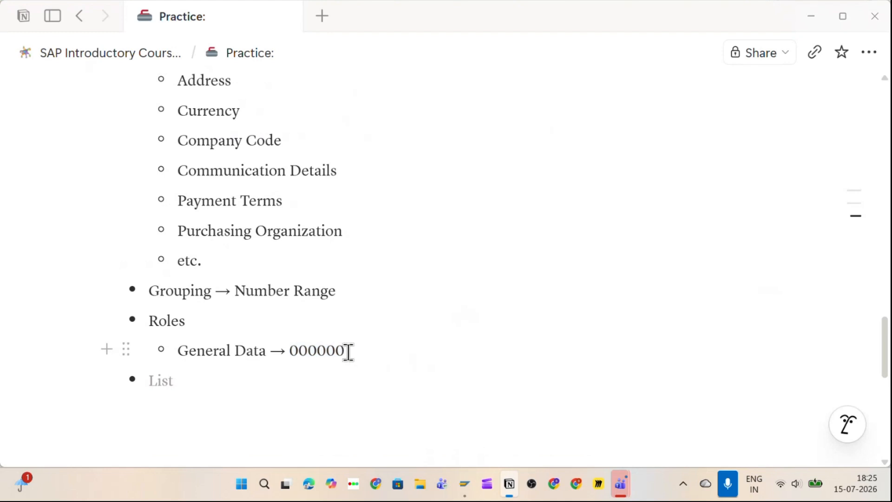
Step: Add sub-bullets 'Company Code -> FLVN00' and 'Purchasing Organization -> FLVN01' under Roles
key(Return)
text(Ve)
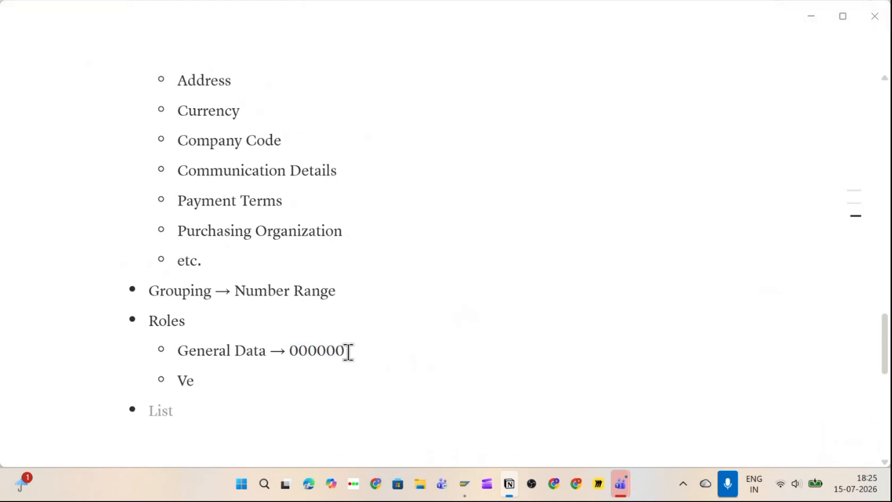
key(BackSpace)
key(BackSpace)
text(Comp)
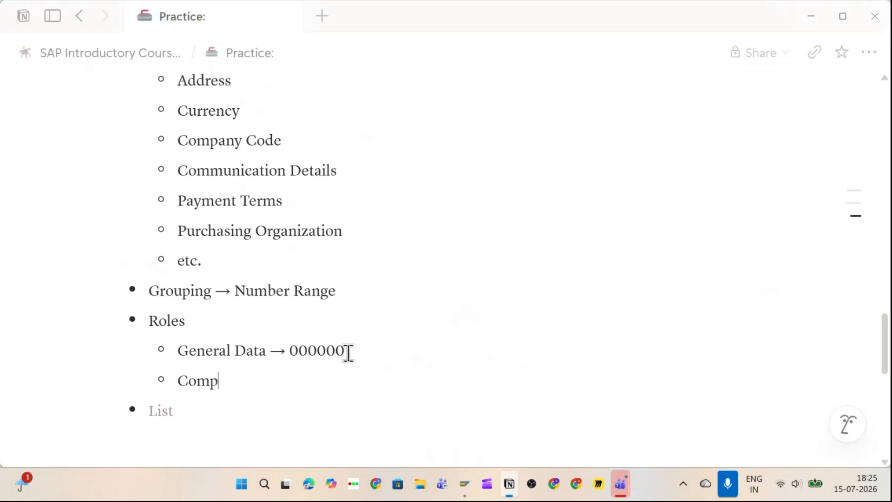
text(any Code ->)
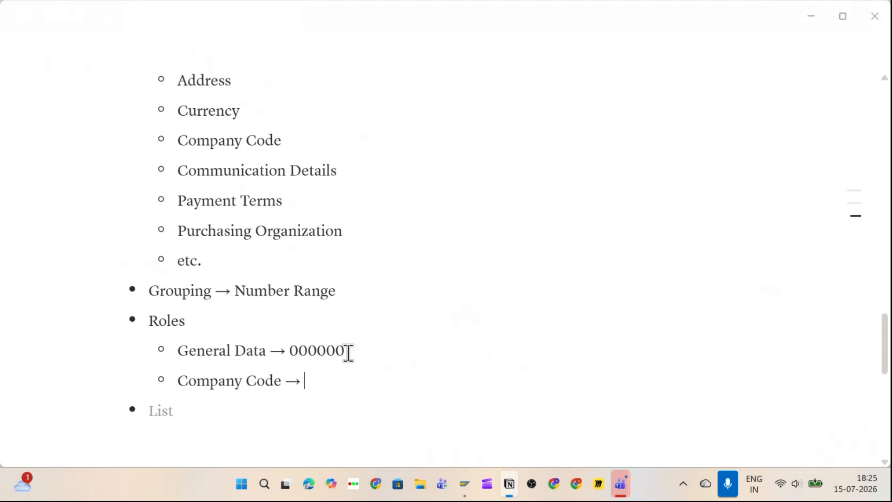
text( FLVN00)
key(Return)
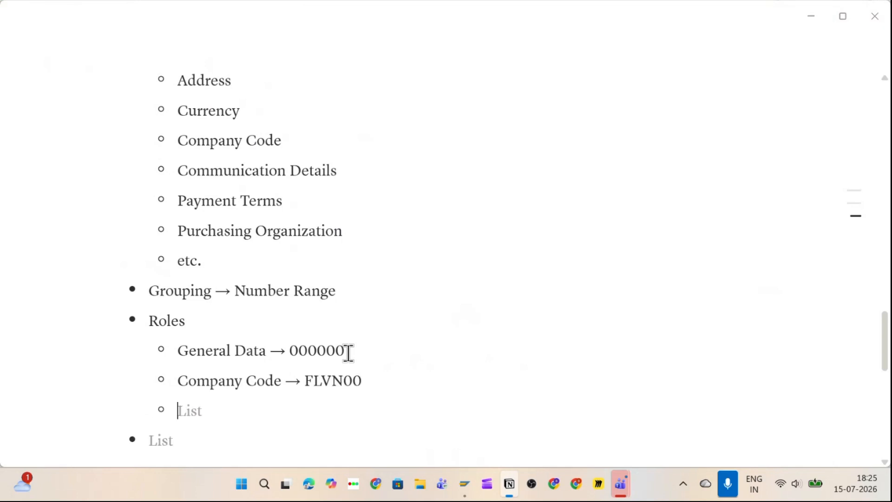
text(Purchaing)
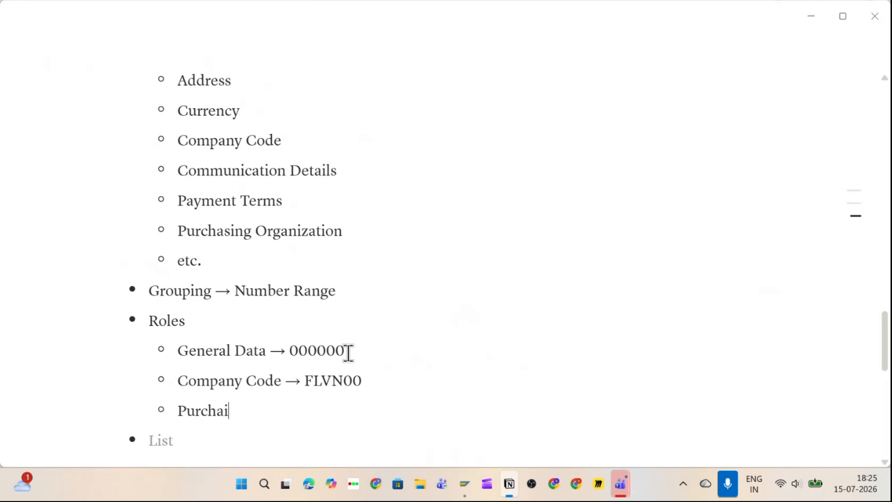
key(BackSpace)
key(BackSpace)
key(BackSpace)
text(sing Org)
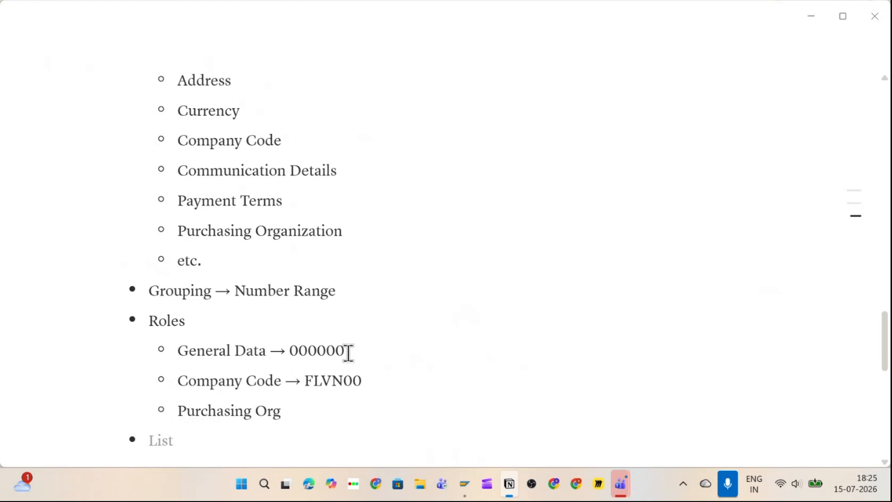
text(anization)
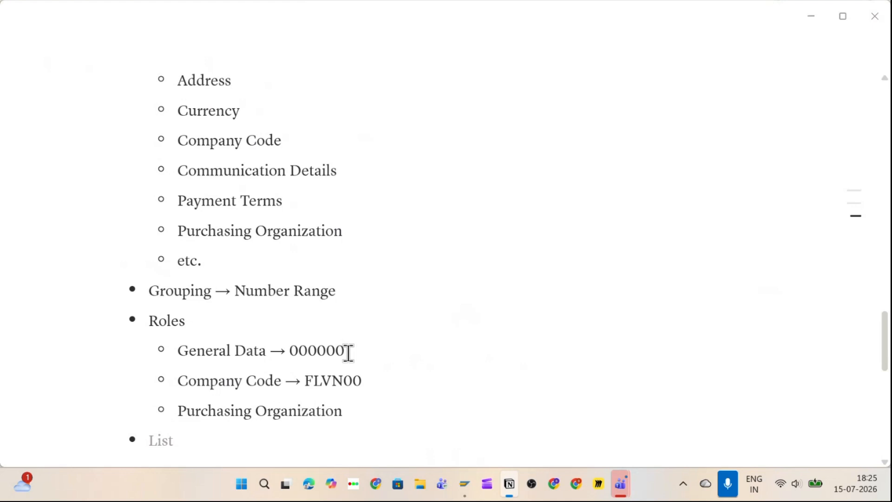
text( -> F)
text(LV)
text(N)
text(01)
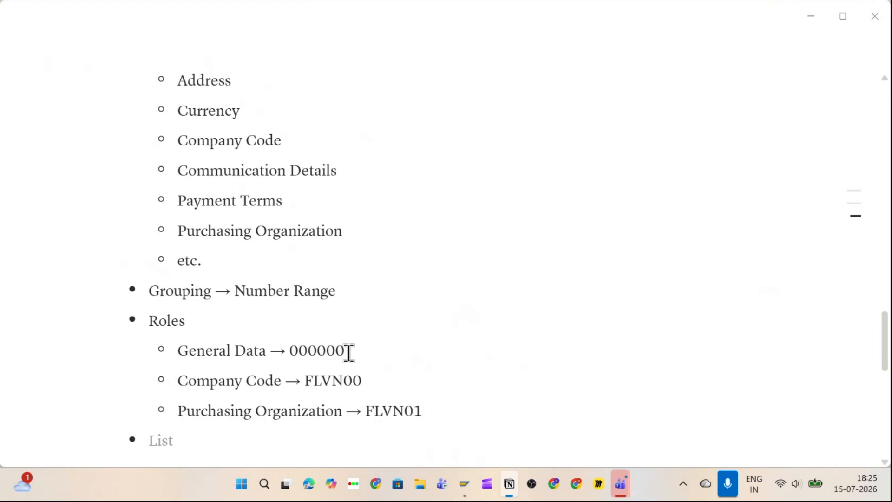
scroll(328, 380, down, 3)
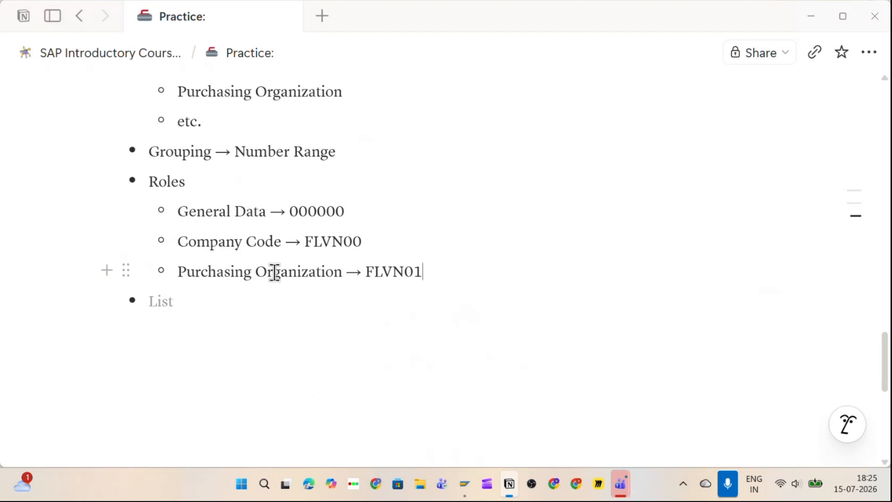
Step: Add a 'T-code:' bullet with a nested 'Create -> BP' item
click(246, 299)
text(T-code:)
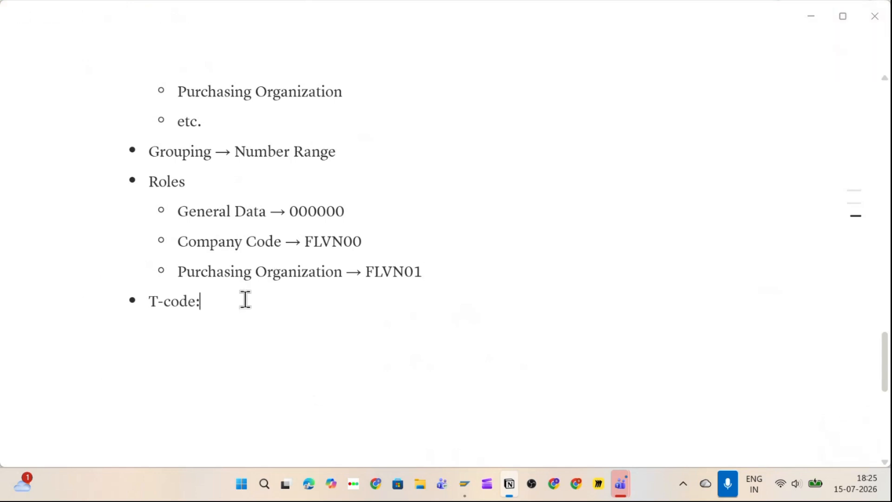
key(Return)
key(Tab)
text(Crea)
text(te -> )
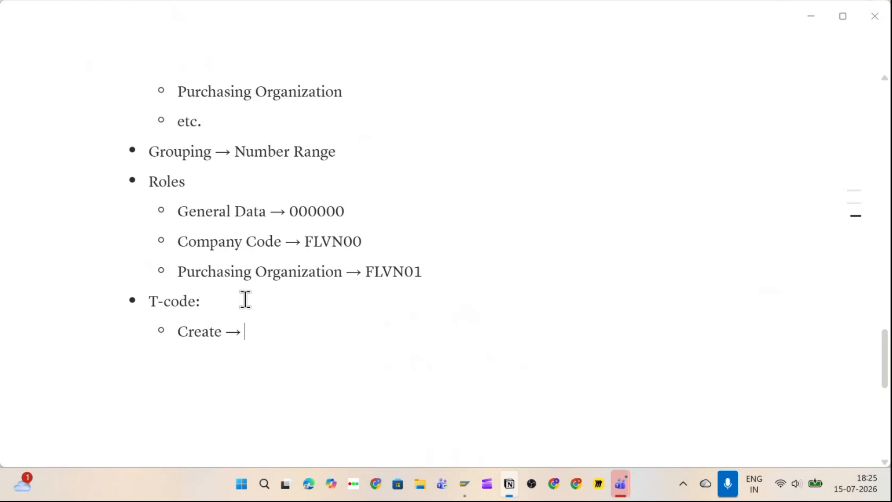
text(BP)
Step: Add sub-items 'Modify -> BP', 'Display -> BP' and 'Vendor List or Supplier List -> MKVZ'
key(Return)
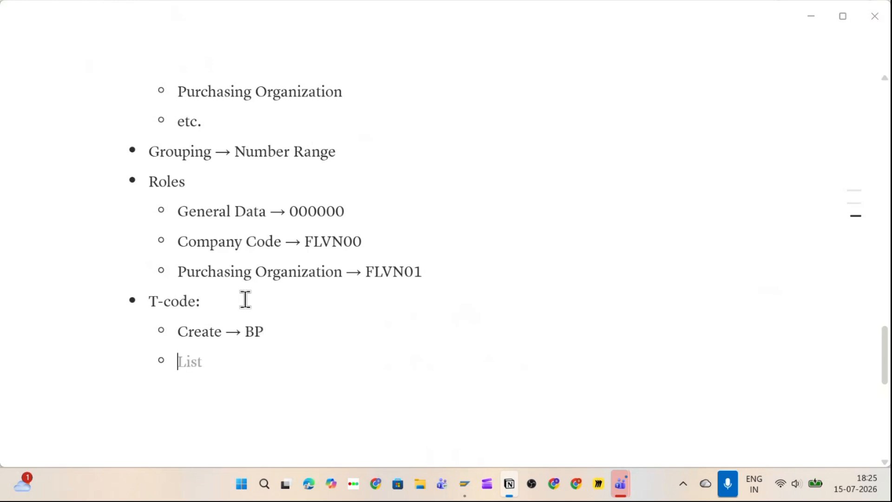
text(Modify -)
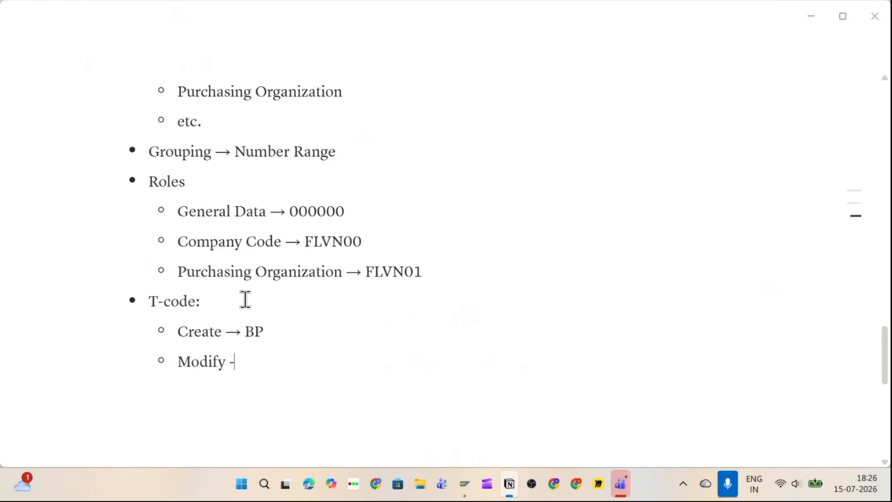
text(> BP)
key(Return)
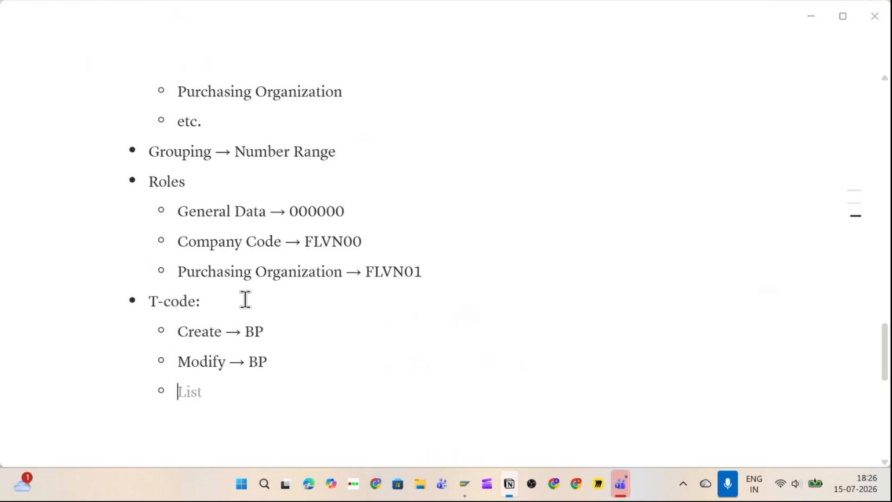
text(Display ->)
text( BP)
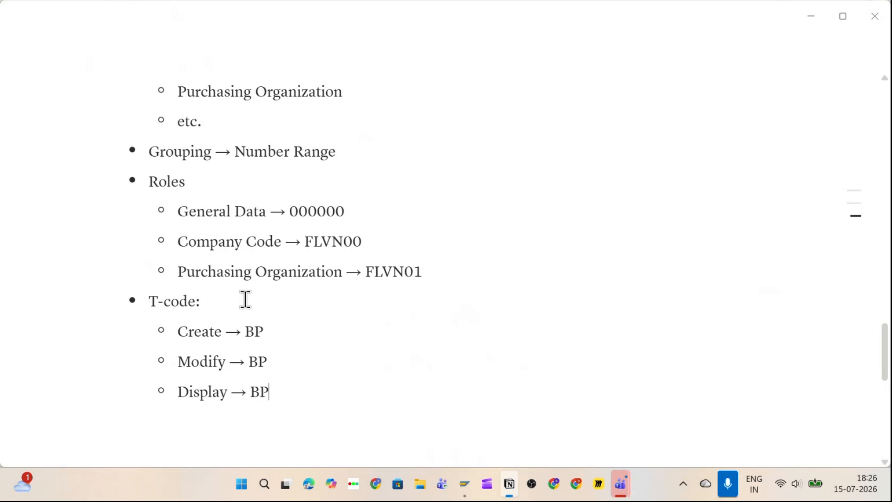
key(Return)
text(List)
key(BackSpace)
key(BackSpace)
key(BackSpace)
key(BackSpace)
text(Vend)
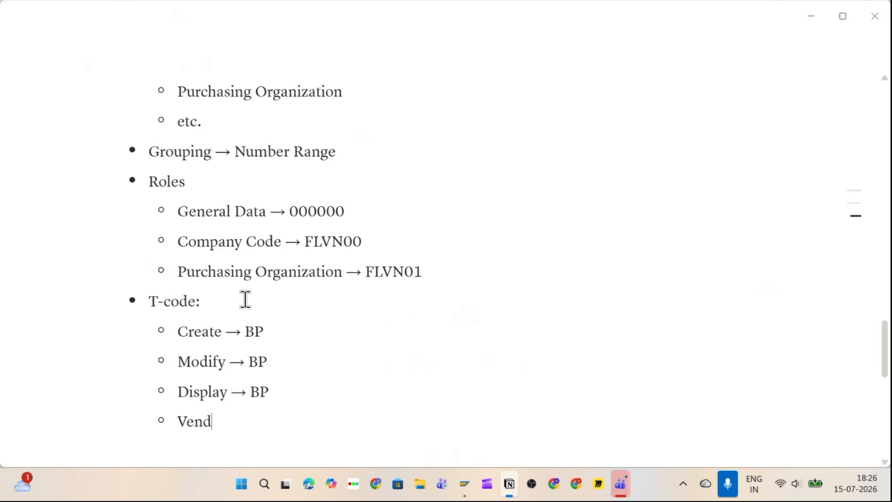
text(or List or S)
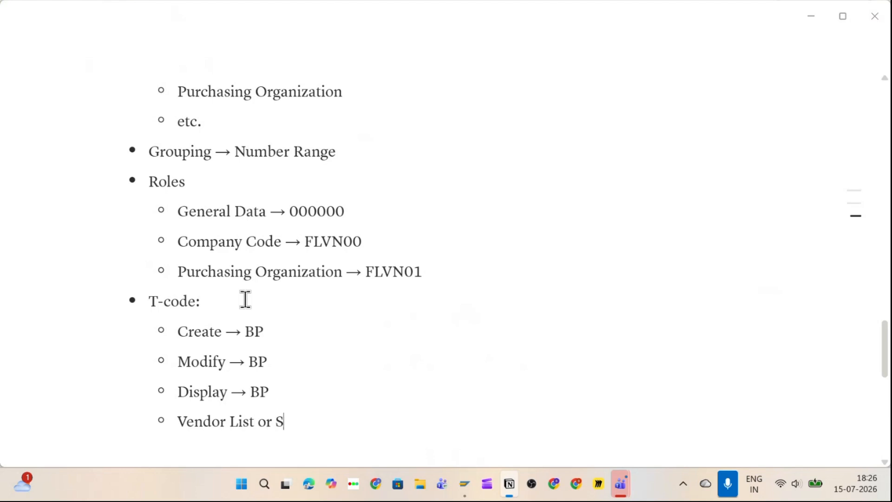
text(upplier L)
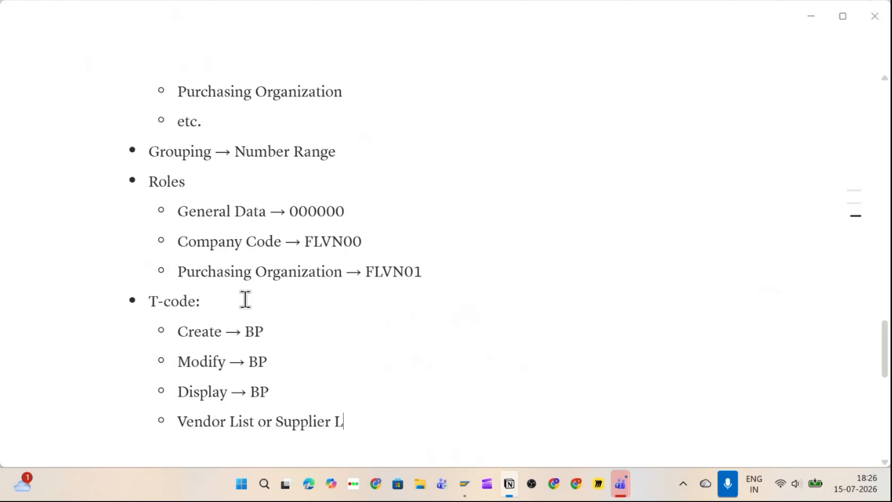
text(ist -> )
text(MK)
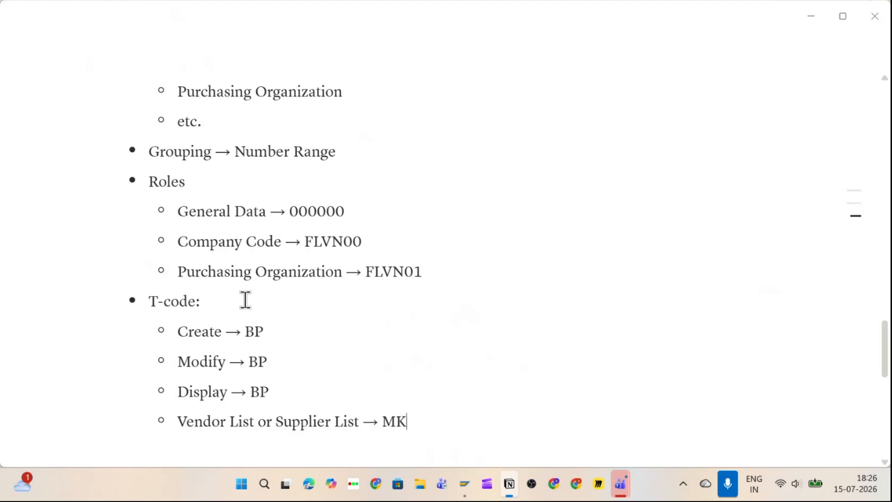
text(VZ)
Step: Make the 'T-code:' and 'Roles' labels bold
scroll(233, 219, down, 3)
drag(150, 163, 205, 165)
key(ctrl+b)
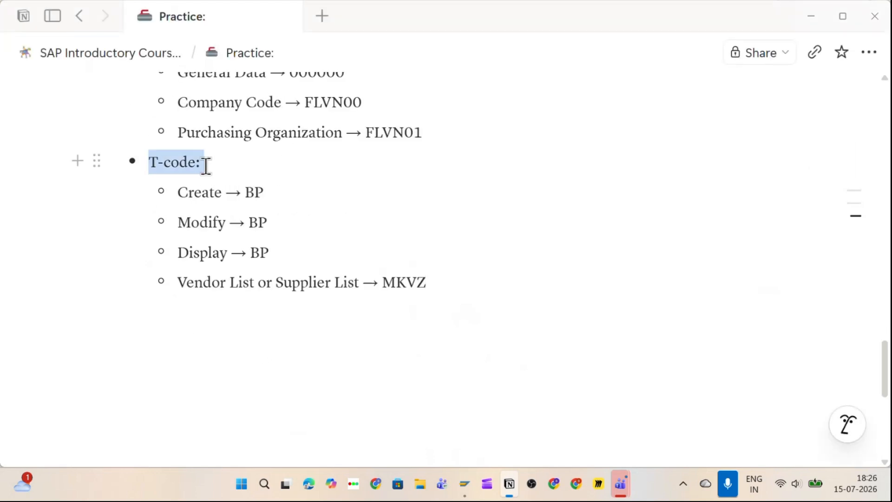
scroll(205, 165, up, 2)
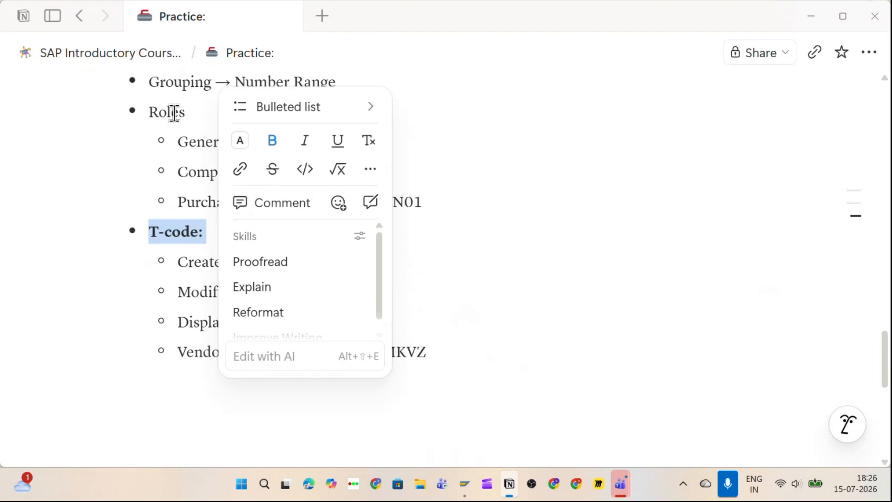
drag(145, 111, 193, 111)
key(ctrl+b)
Step: Make the 'Grouping' label bold and start an empty line below the MKVZ item
scroll(195, 110, up, 5)
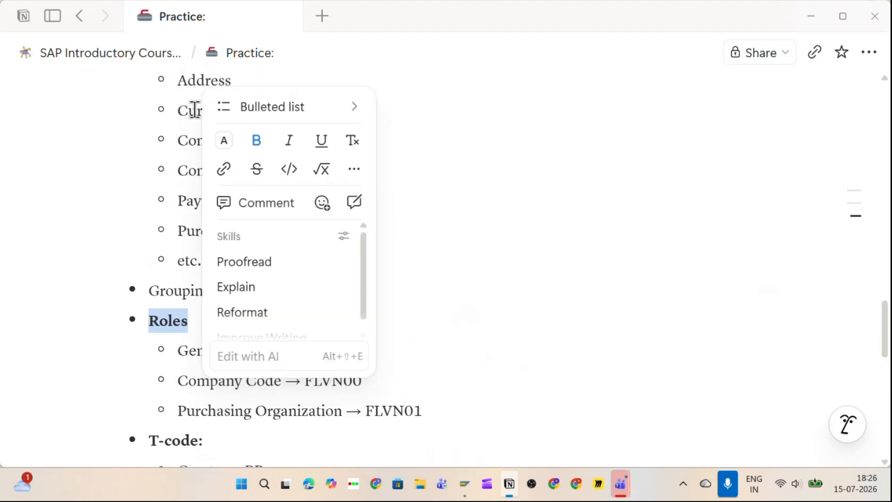
drag(150, 289, 214, 290)
key(ctrl+b)
scroll(213, 291, up, 5)
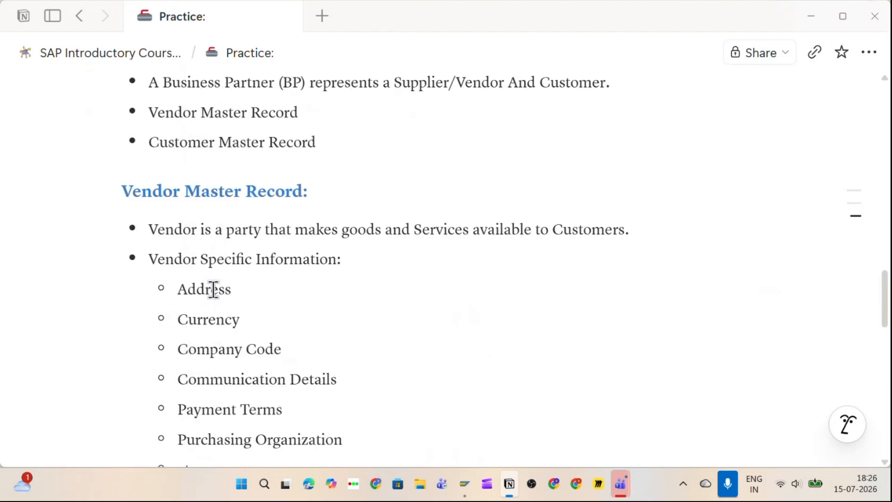
scroll(214, 288, down, 3)
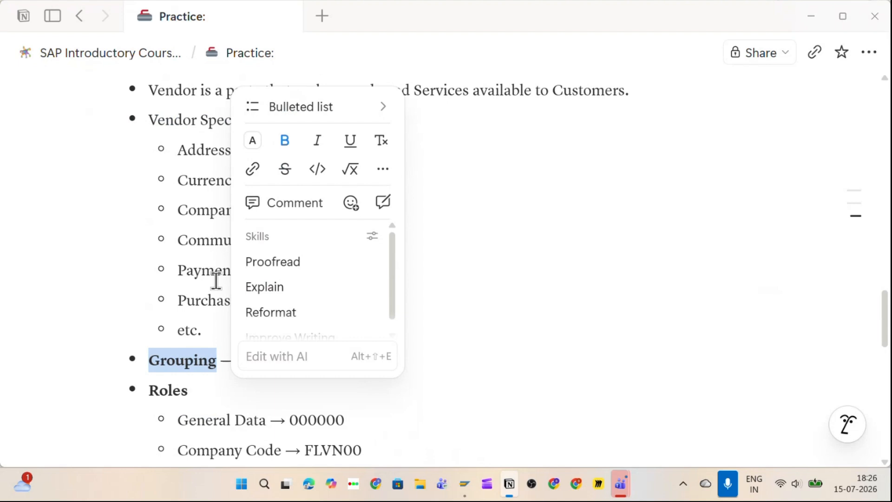
scroll(214, 283, down, 8)
click(205, 293)
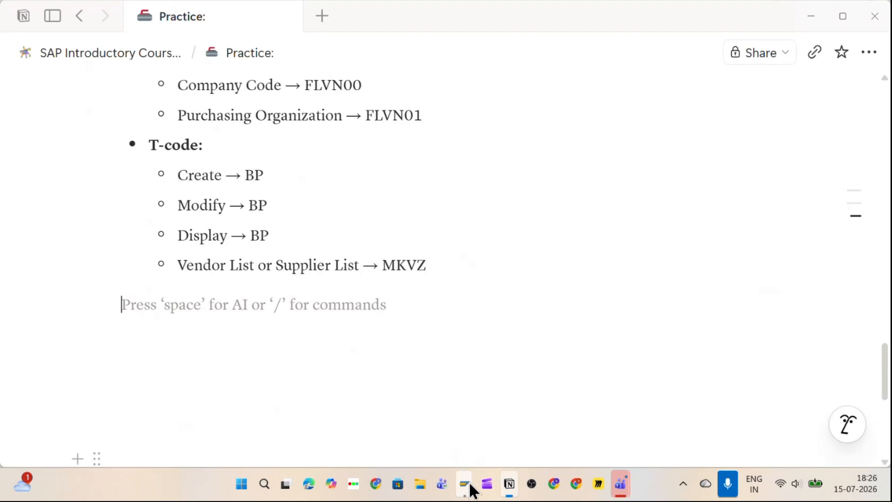
Step: In SAP Easy Access, run transaction BP and start a new Organization
mouse_move(472, 478)
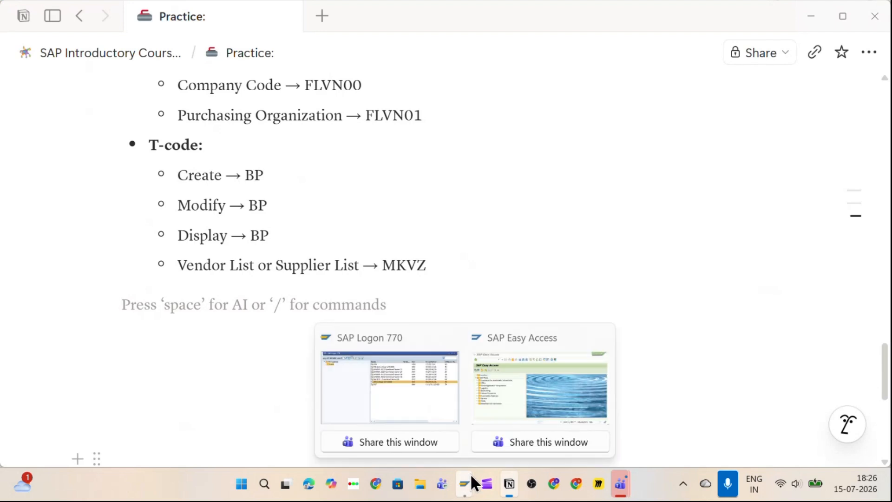
click(501, 421)
key(Return)
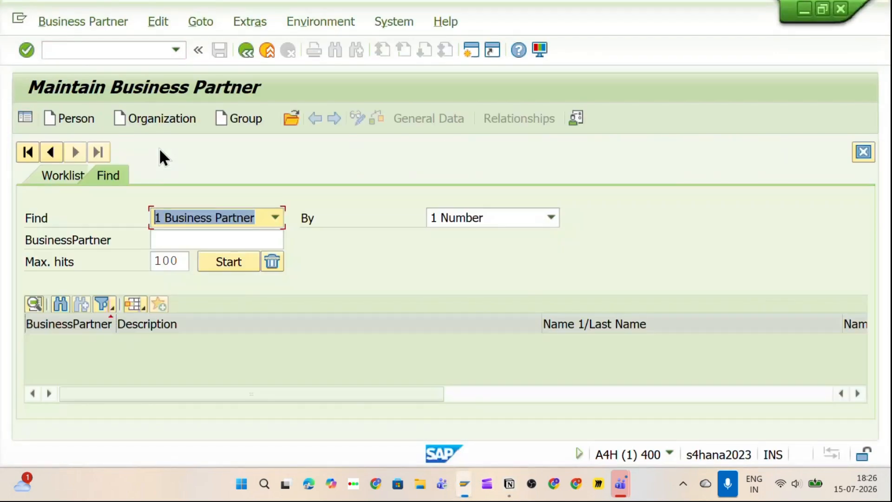
click(152, 119)
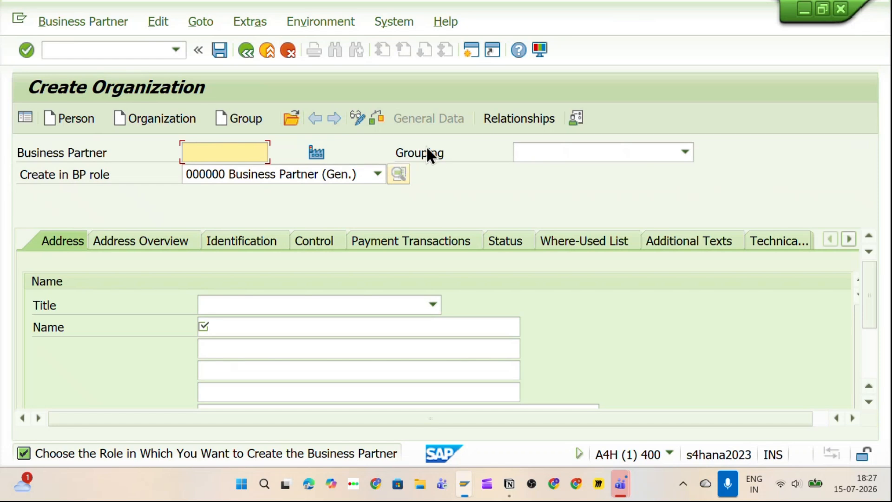
Step: In Notion, append '-> SPL' after Number Range in the Grouping notes
key(alt+Tab)
scroll(344, 185, up, 5)
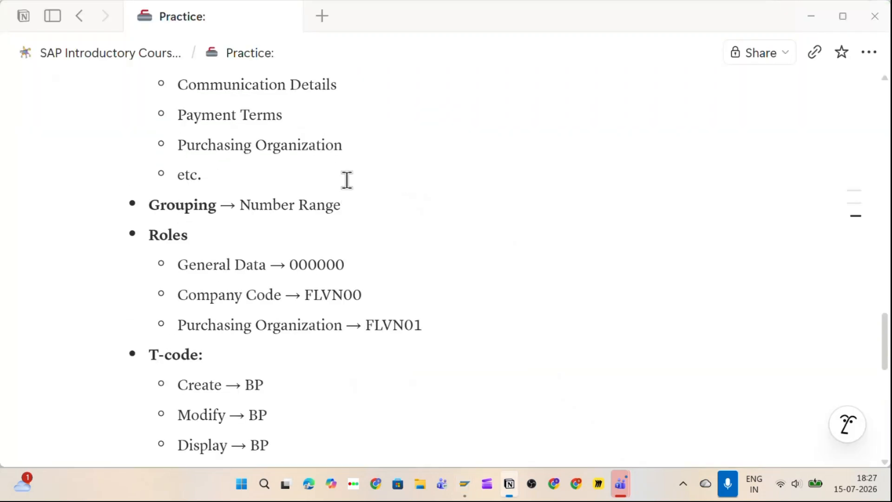
scroll(347, 180, up, 6)
scroll(346, 178, down, 5)
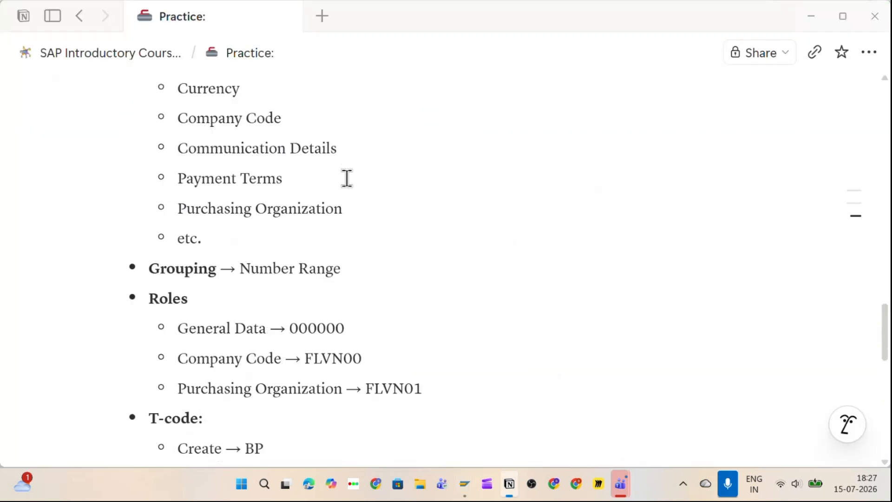
scroll(349, 185, down, 2)
click(351, 196)
text(-> )
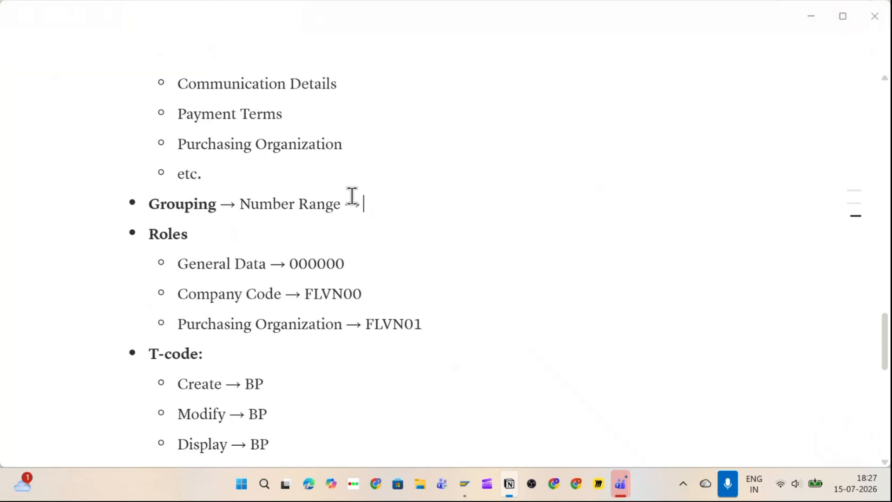
text(SPL)
key(alt+Tab)
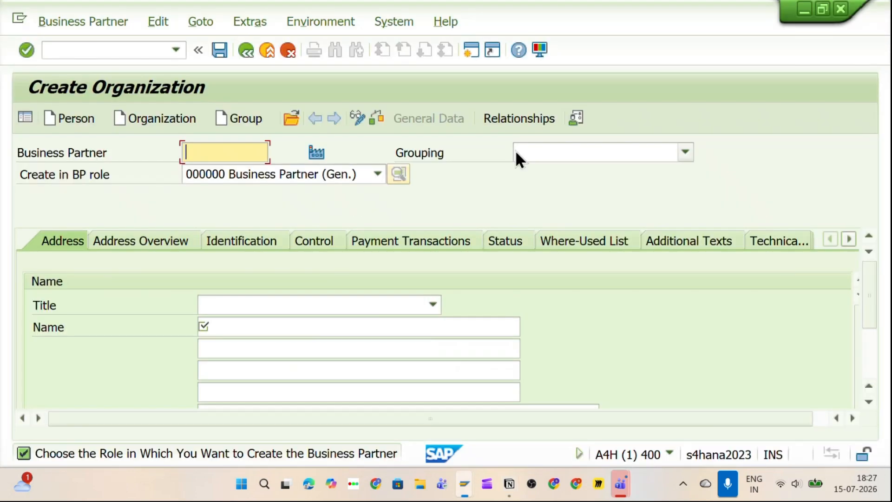
Step: Set Grouping to SPL supplier-mm and keep role 000000 Business Partner (Gen.)
click(531, 148)
text(SPL)
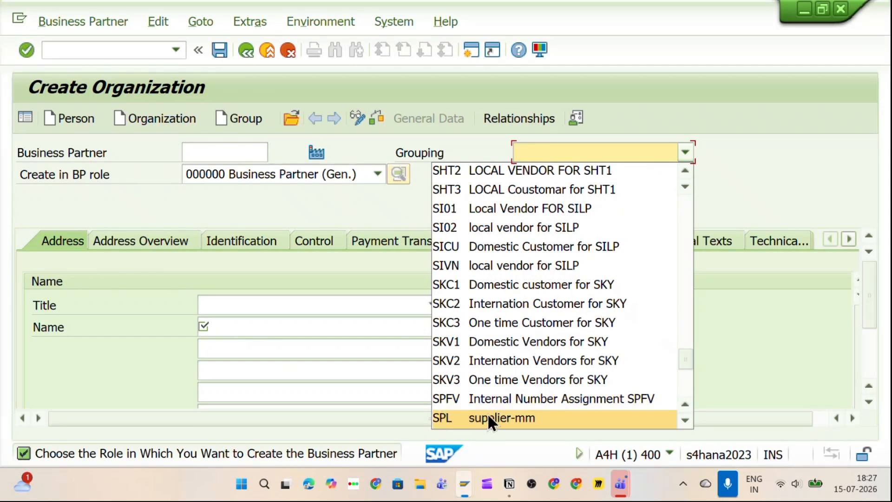
click(440, 422)
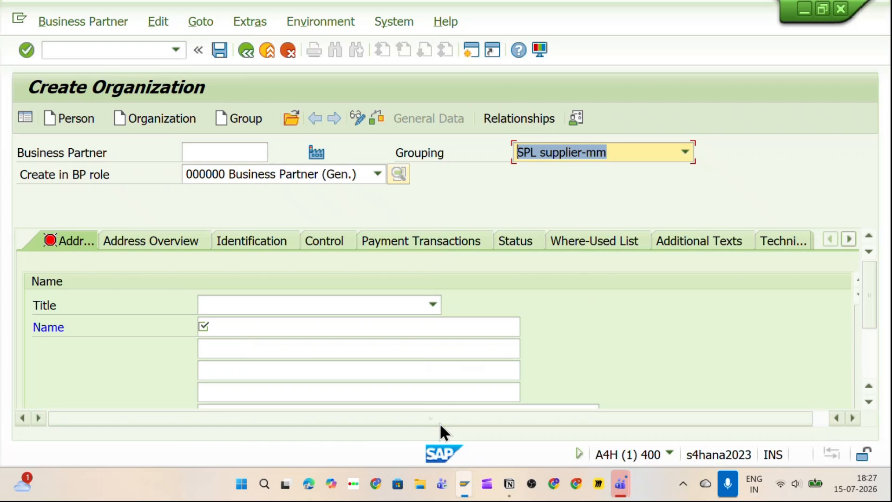
click(194, 175)
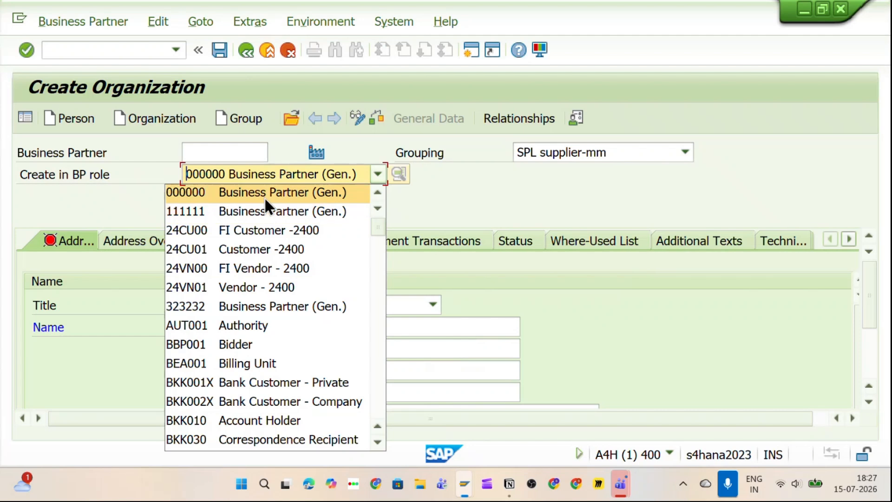
click(461, 186)
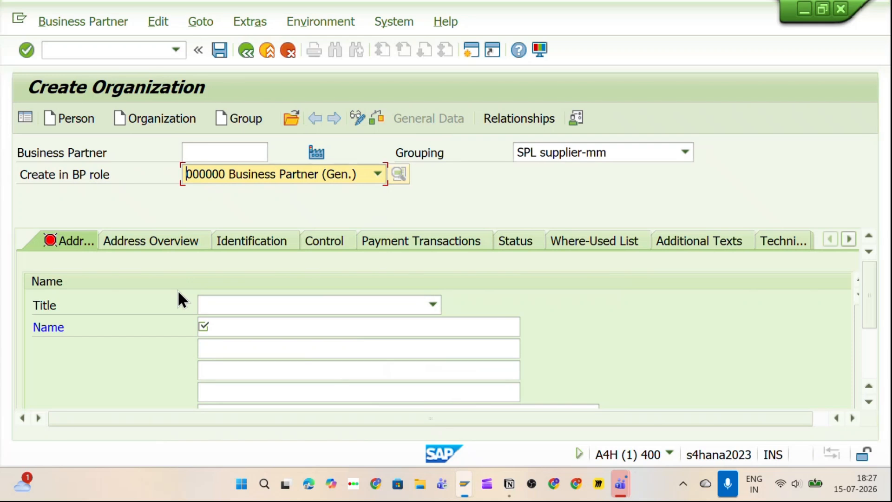
Step: Set Title to 0003 Company and Name to 'Business Partner XYZA'
click(242, 307)
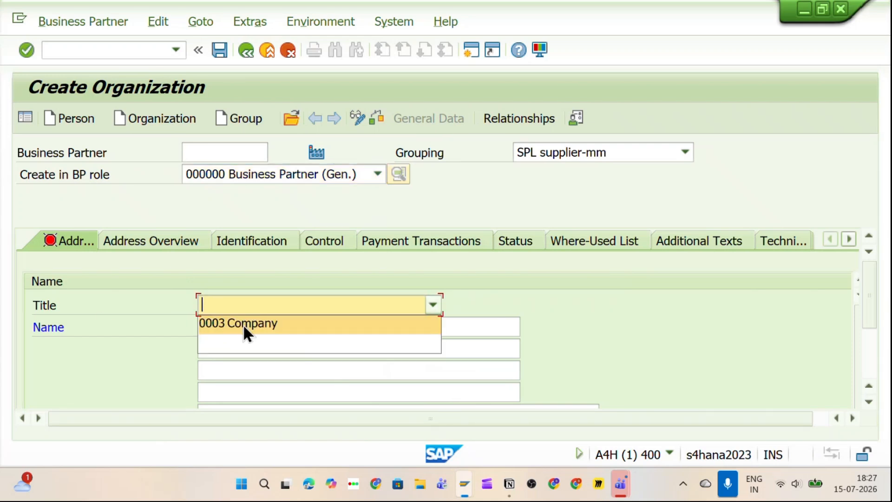
click(243, 324)
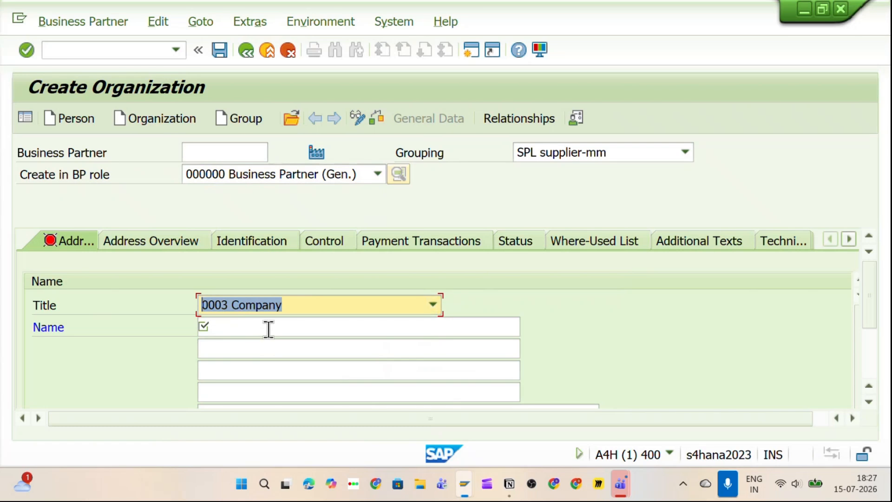
click(254, 327)
text(Busines)
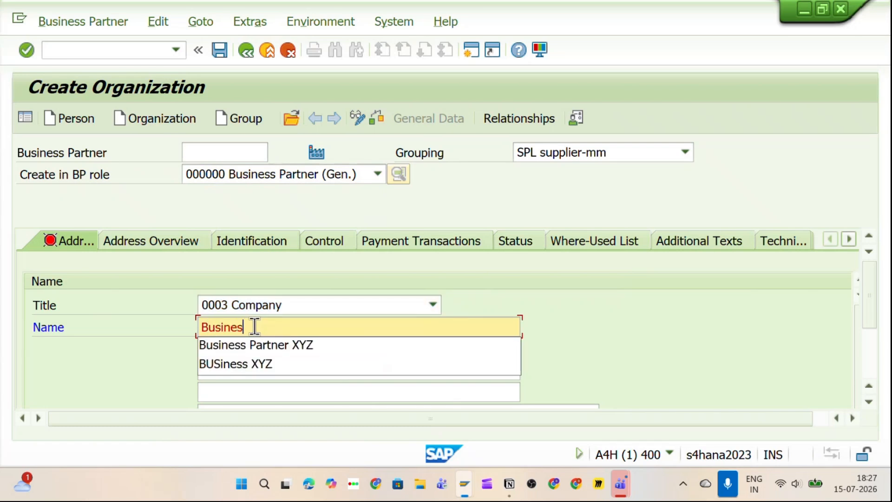
text(s Partner )
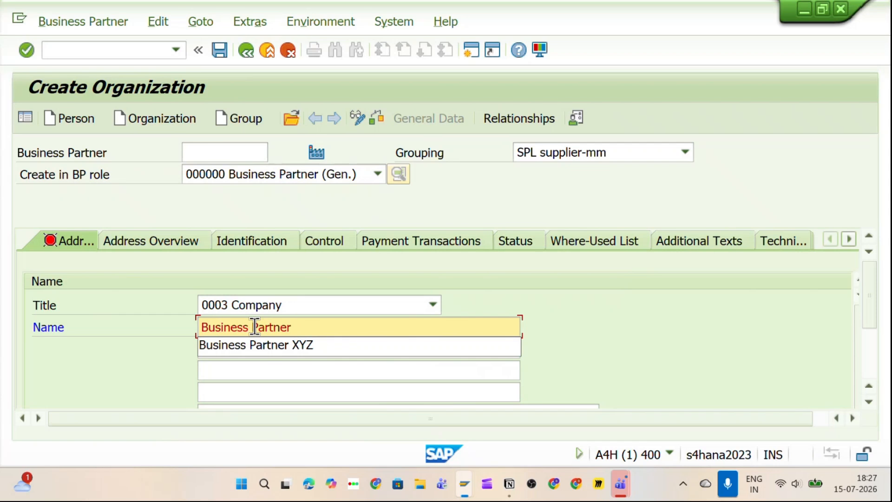
text(XYZA)
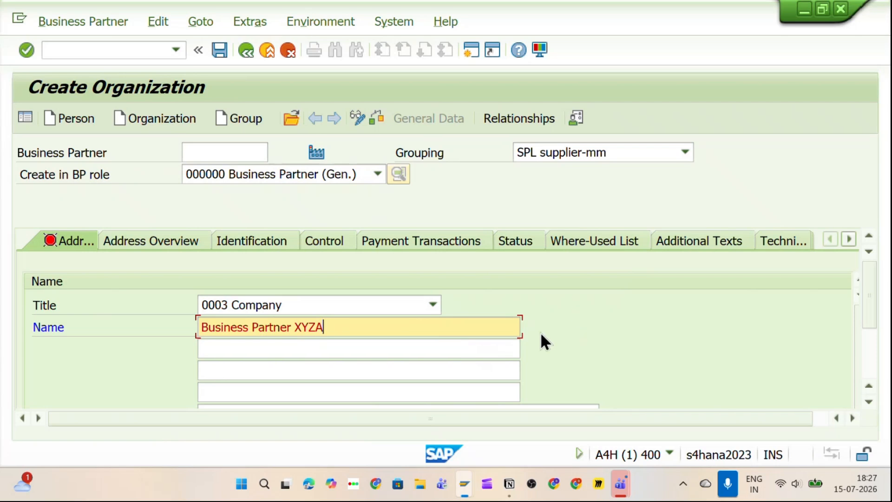
scroll(573, 325, down, 1)
scroll(573, 326, up, 1)
scroll(572, 325, down, 1)
scroll(573, 334, down, 1)
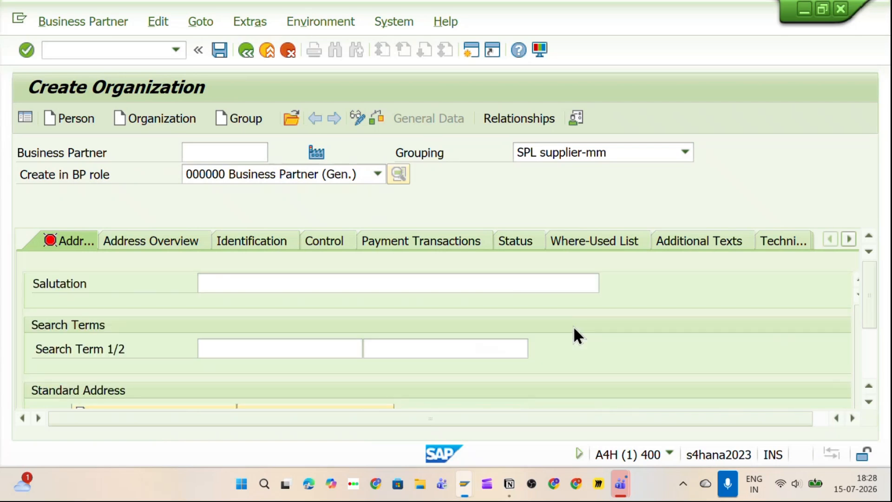
click(232, 346)
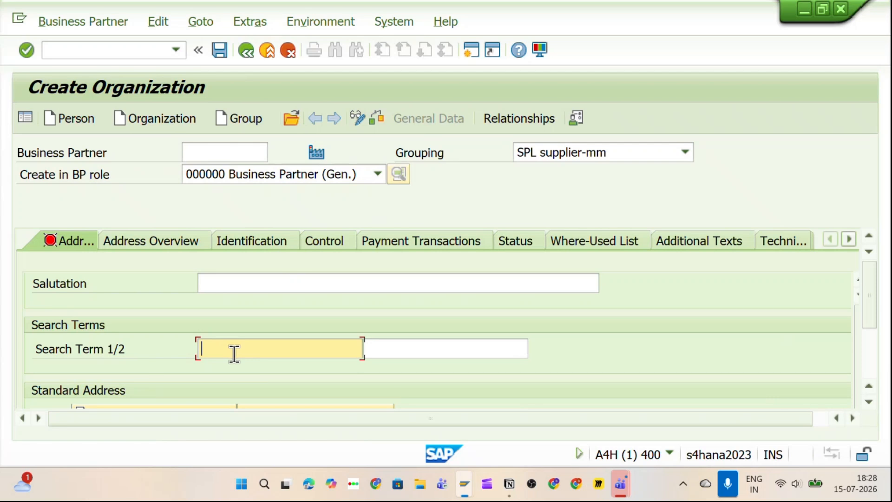
scroll(239, 346, up, 5)
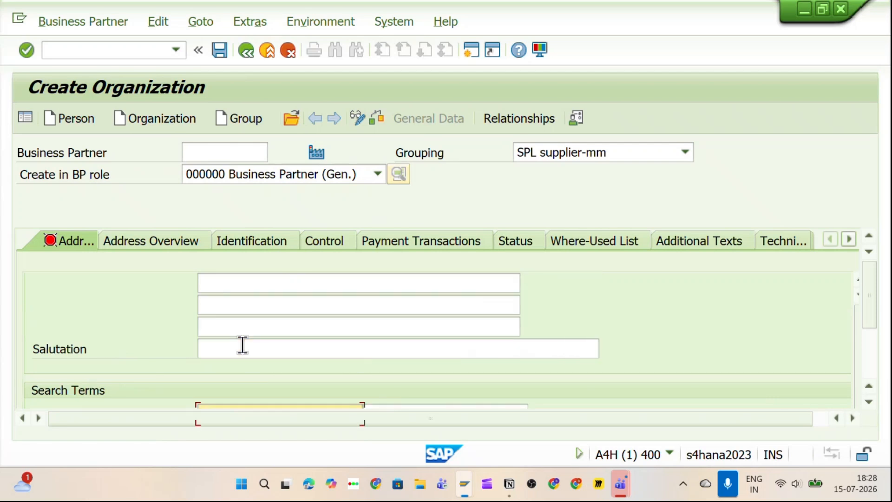
scroll(258, 342, down, 5)
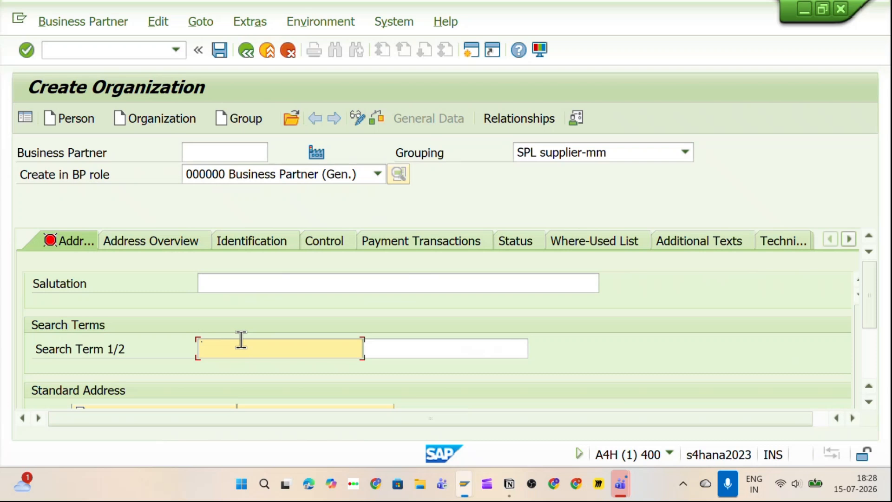
Step: Enter the search term, street 12 and house number 4
text(VISHWAS)
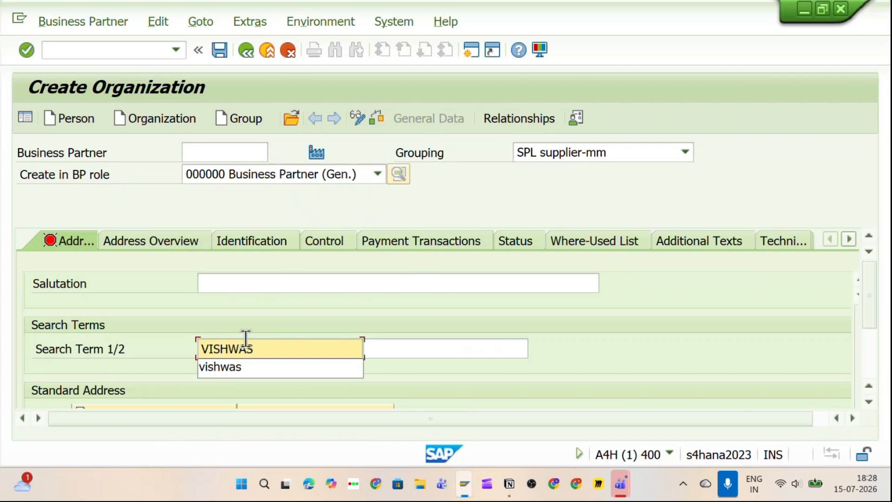
click(557, 330)
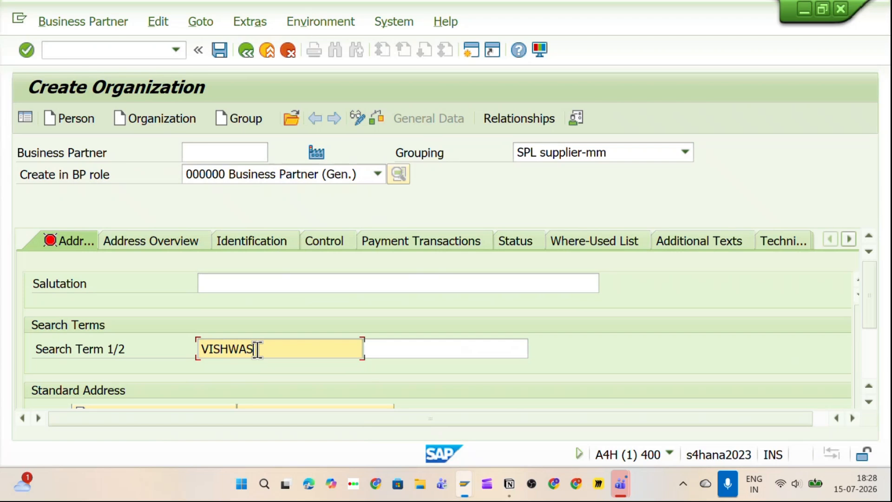
scroll(259, 349, down, 5)
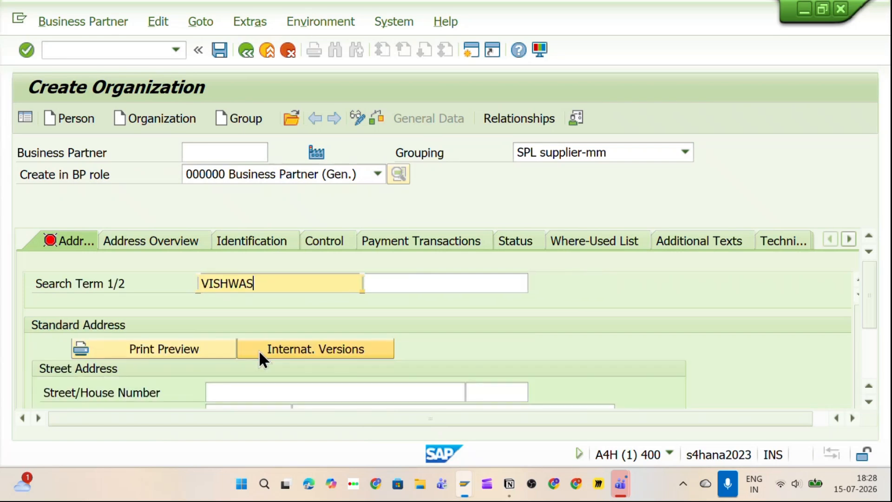
click(232, 327)
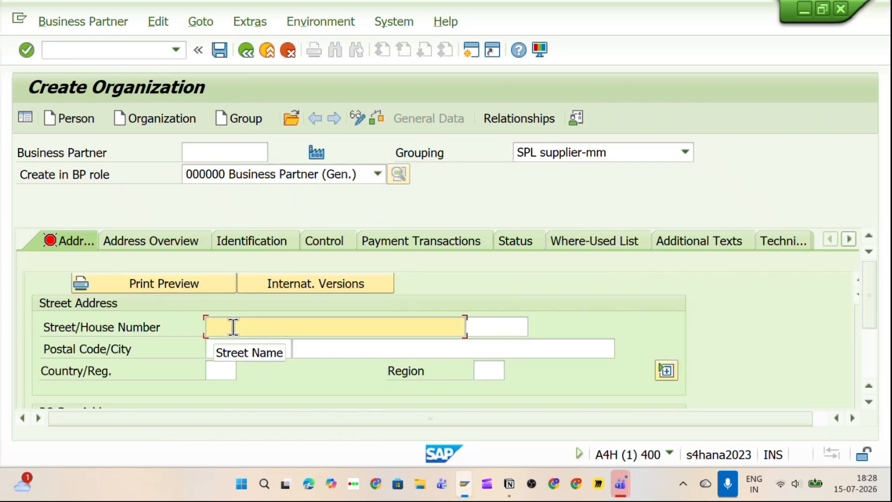
text(12)
click(472, 326)
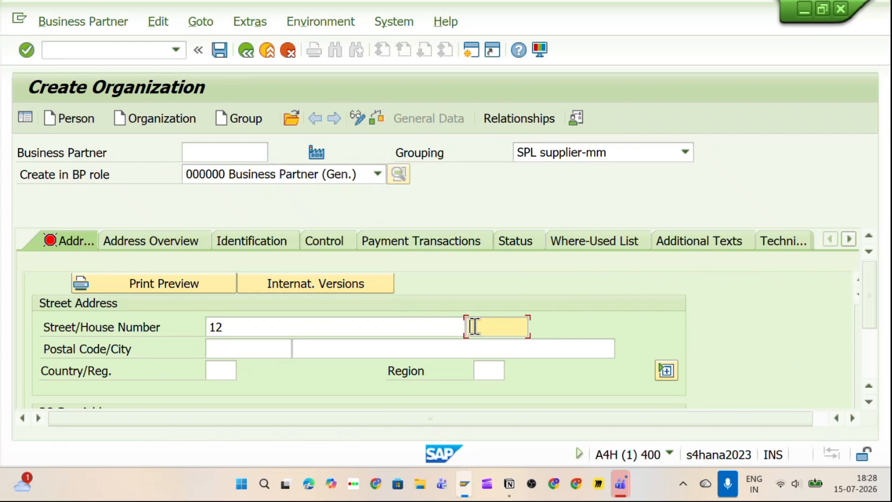
text(4)
Step: Set postal code 400055, city Mumbai, country IN and region 13
click(231, 352)
text(4)
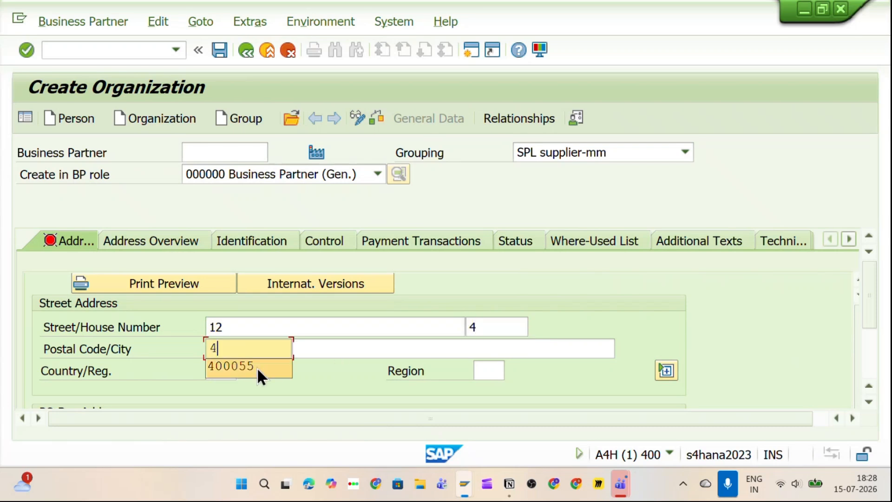
click(257, 367)
click(321, 343)
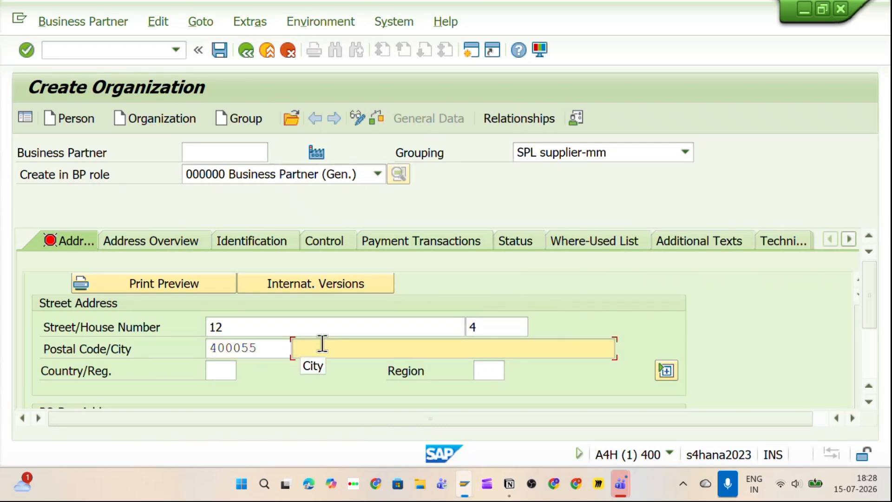
text(Mumbai)
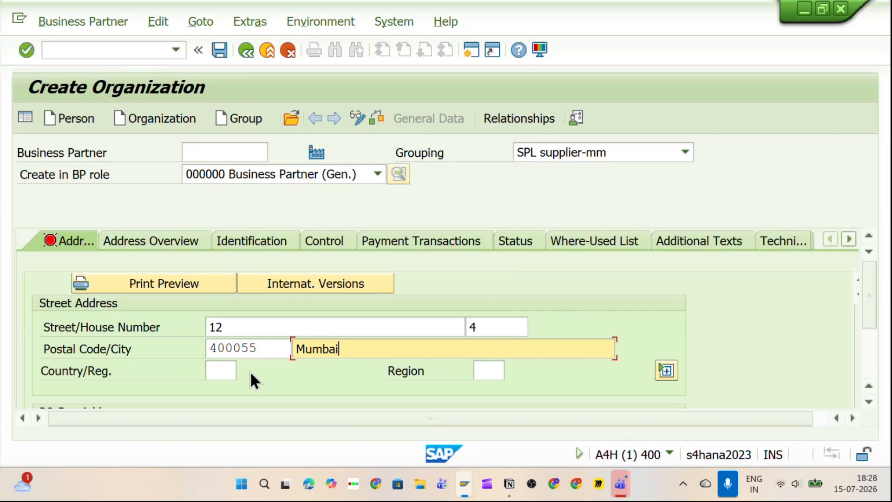
click(223, 370)
text(13)
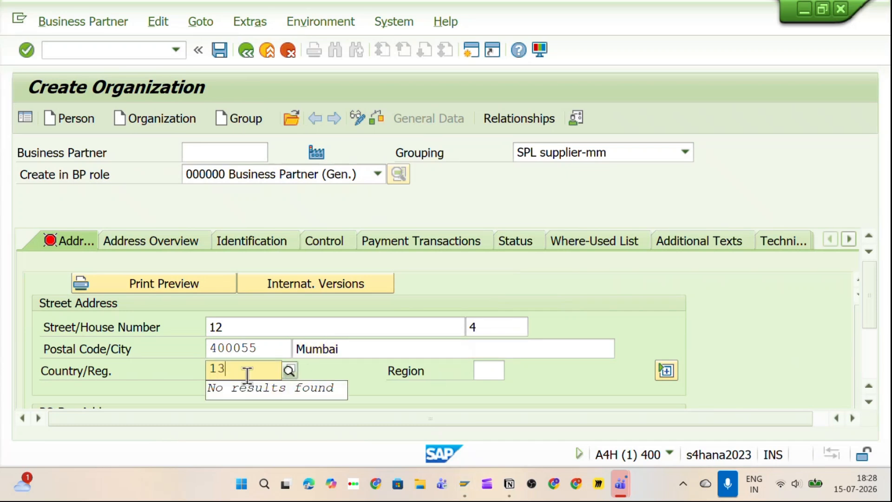
key(BackSpace)
key(BackSpace)
text(IN)
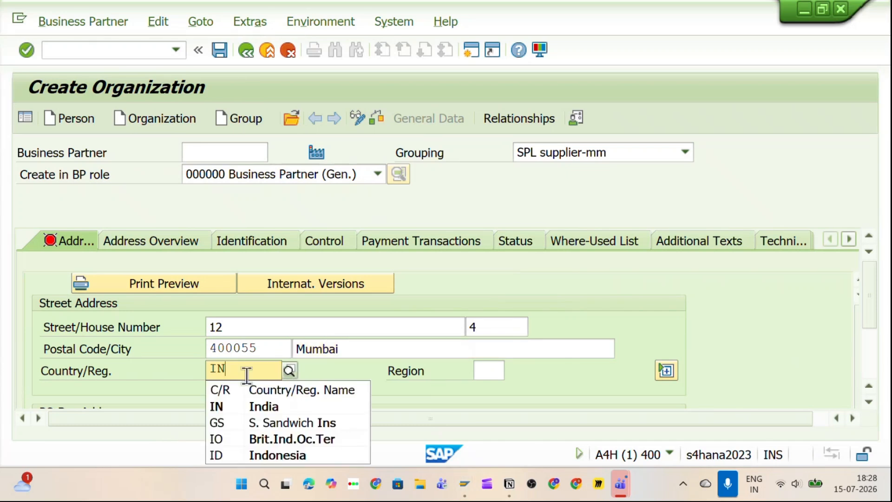
click(231, 409)
click(503, 365)
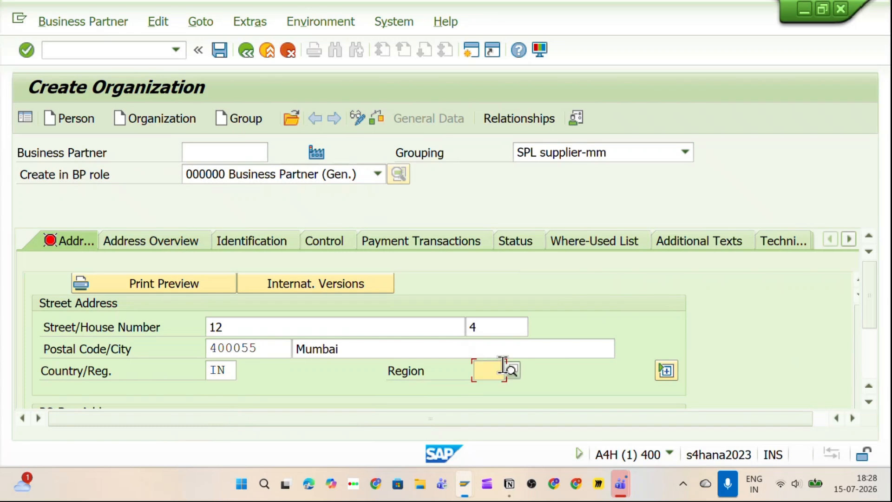
text(13)
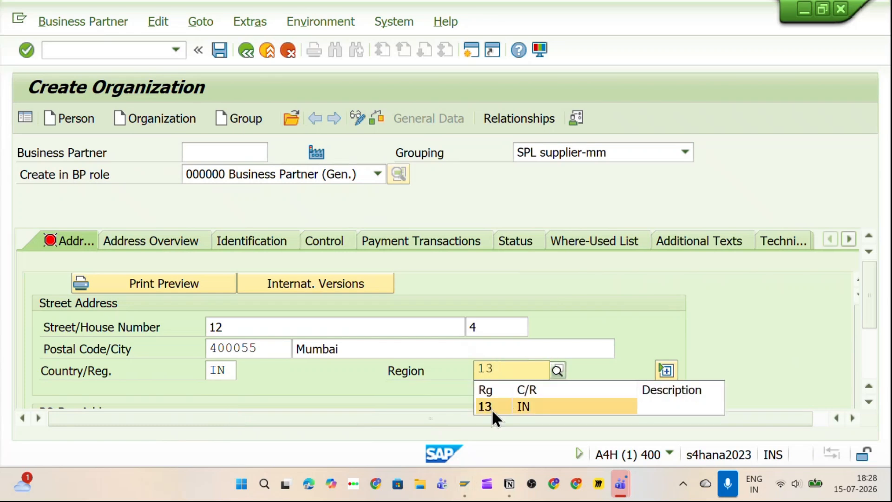
click(492, 411)
scroll(580, 340, down, 1)
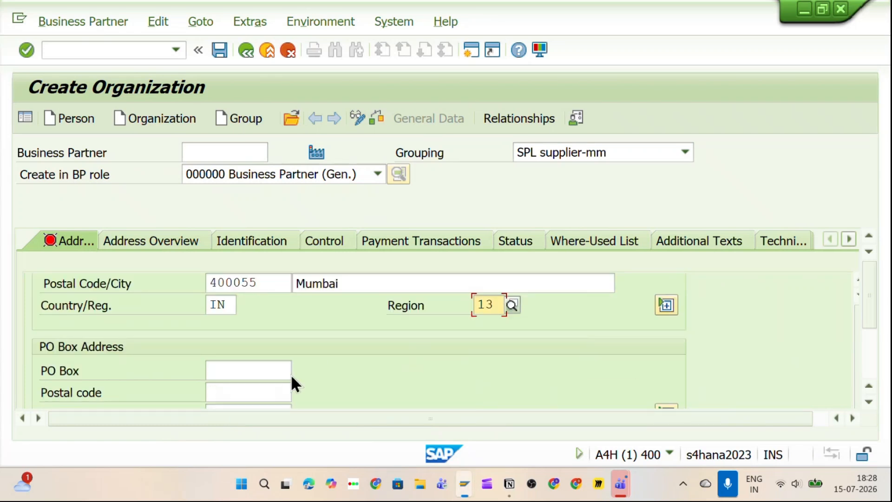
click(247, 369)
text(45342)
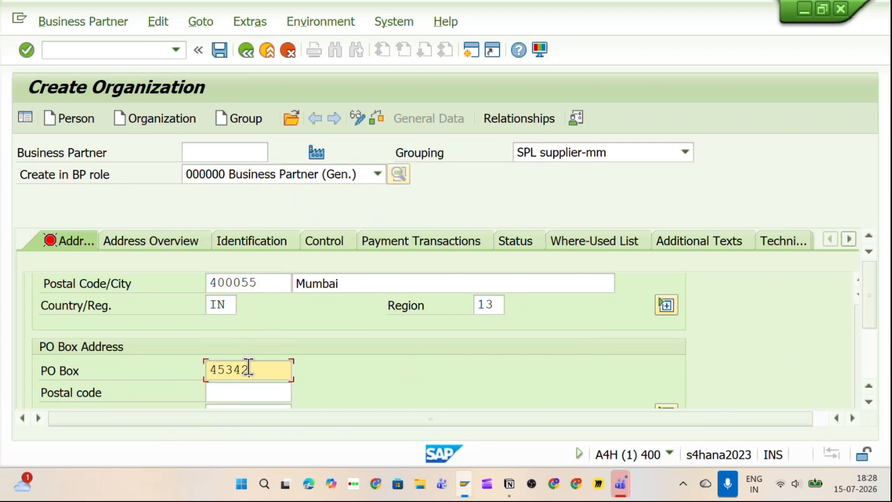
scroll(251, 366, down, 1)
click(243, 328)
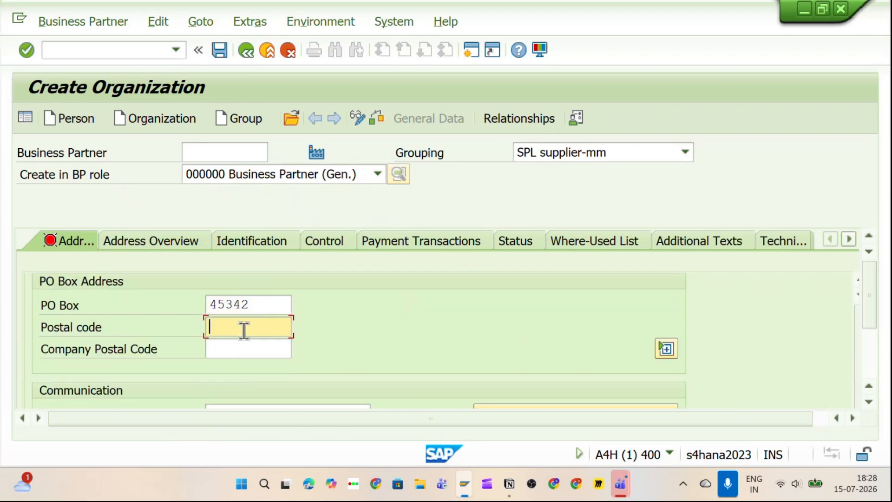
text(4)
click(239, 347)
scroll(238, 350, down, 1)
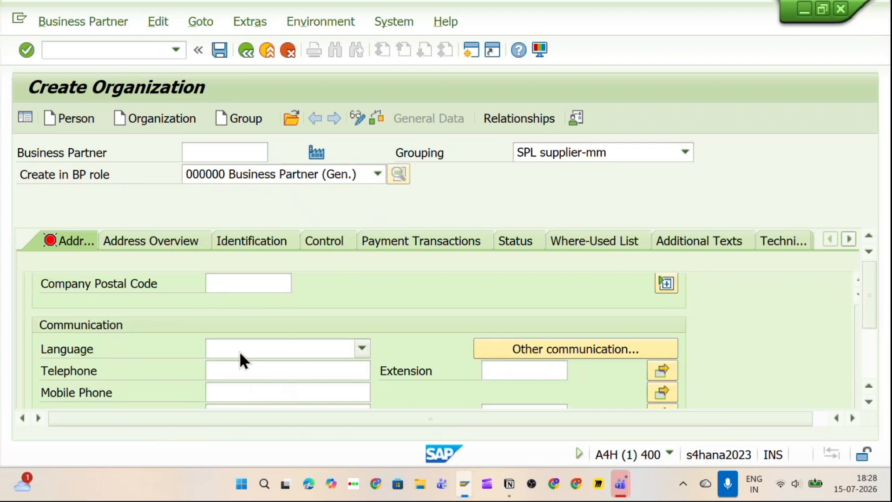
click(246, 342)
scroll(283, 428, down, 2)
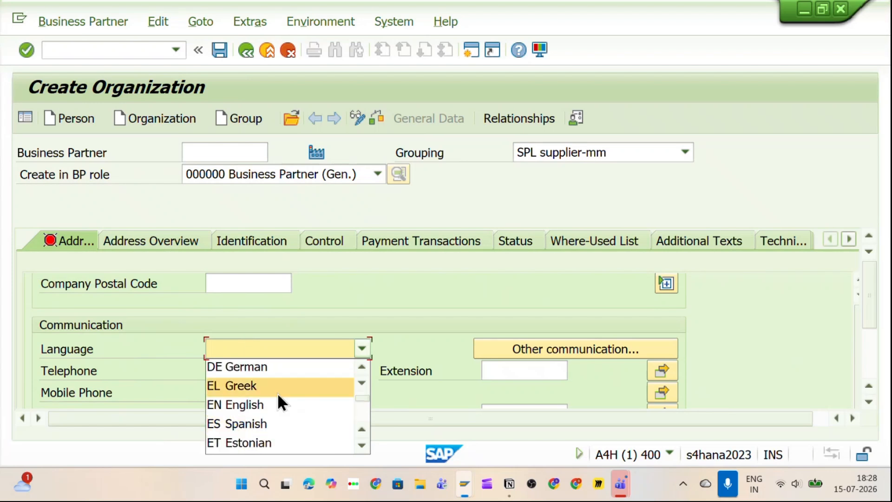
click(269, 406)
Step: Fill in the organization's mobile phone number and e-mail address
scroll(284, 376, down, 1)
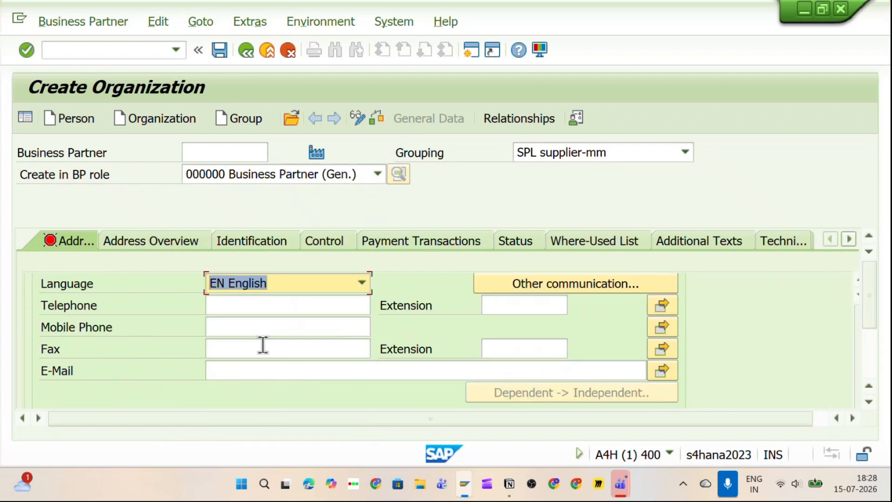
click(245, 312)
click(237, 328)
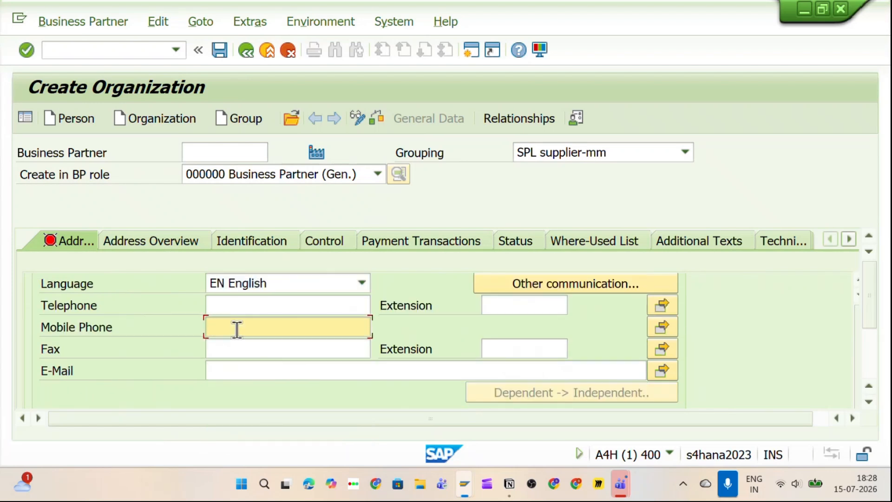
click(259, 368)
click(245, 328)
click(229, 369)
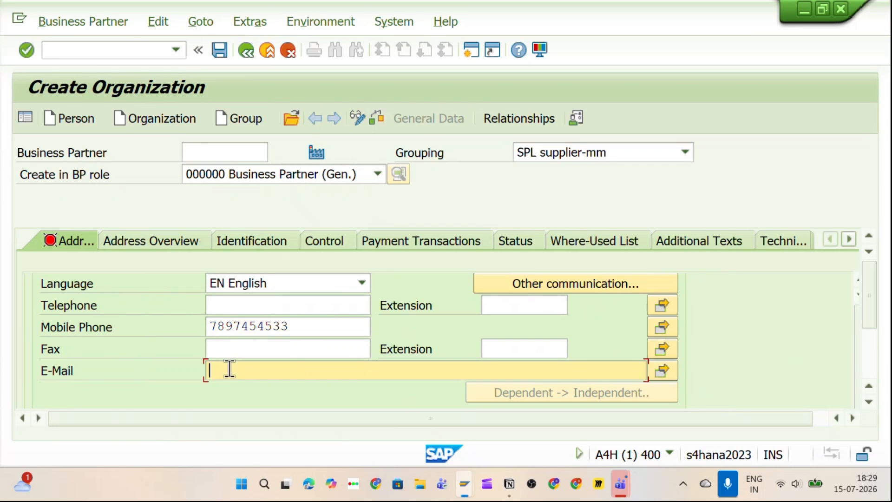
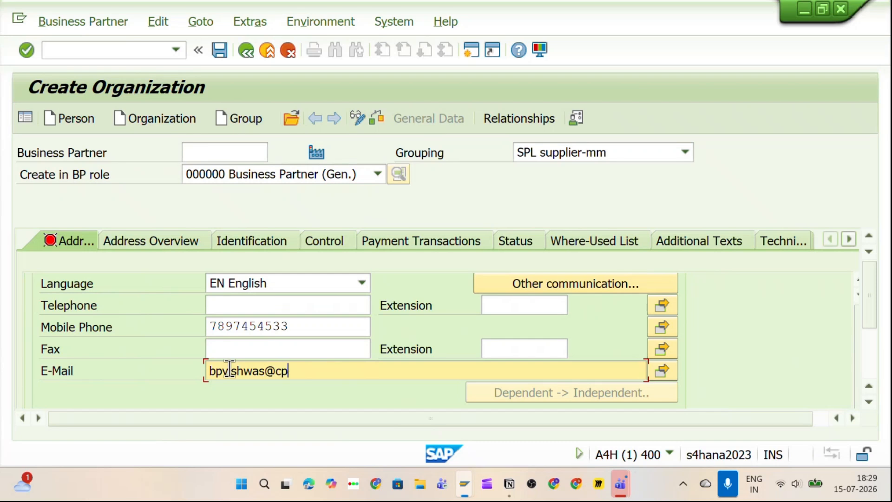
scroll(349, 370, up, 3)
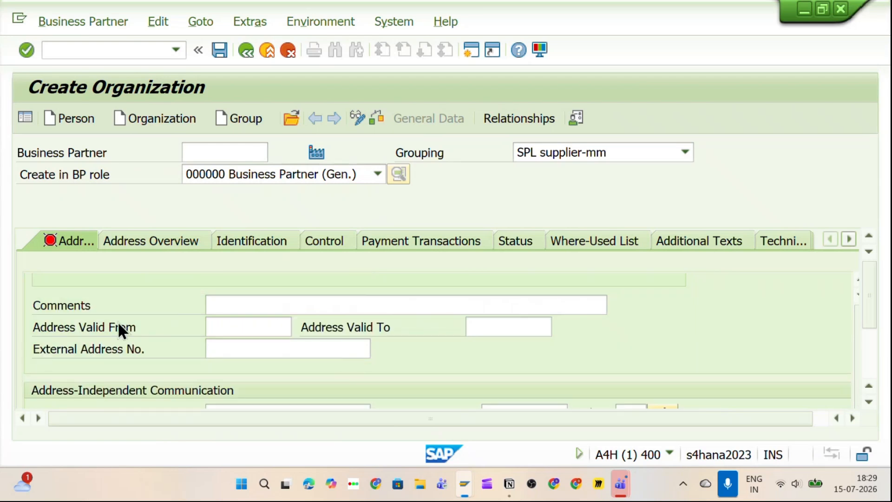
Step: Confirm the e-mail entry and check the new partner's data for errors
scroll(137, 365, down, 2)
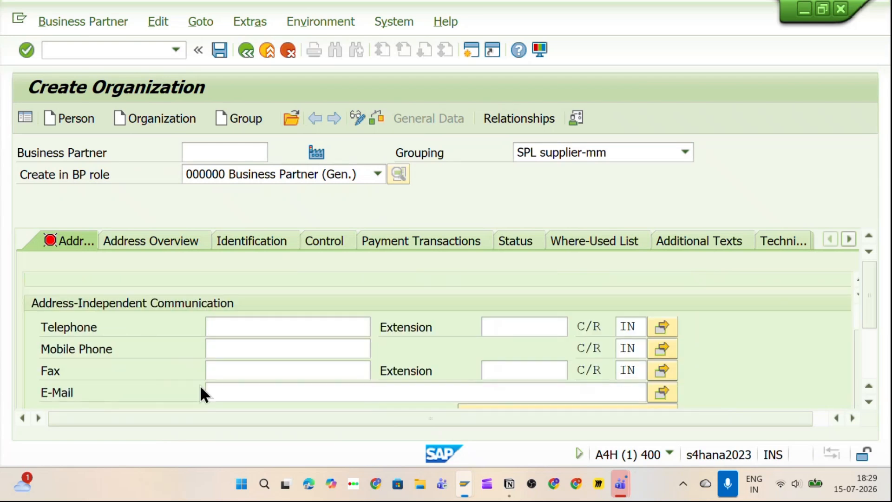
scroll(199, 384, up, 5)
scroll(319, 358, down, 2)
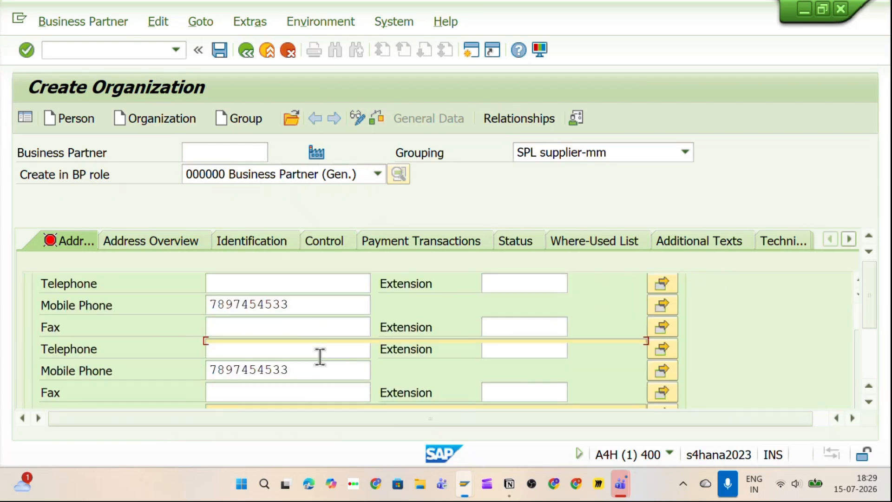
scroll(319, 356, down, 1)
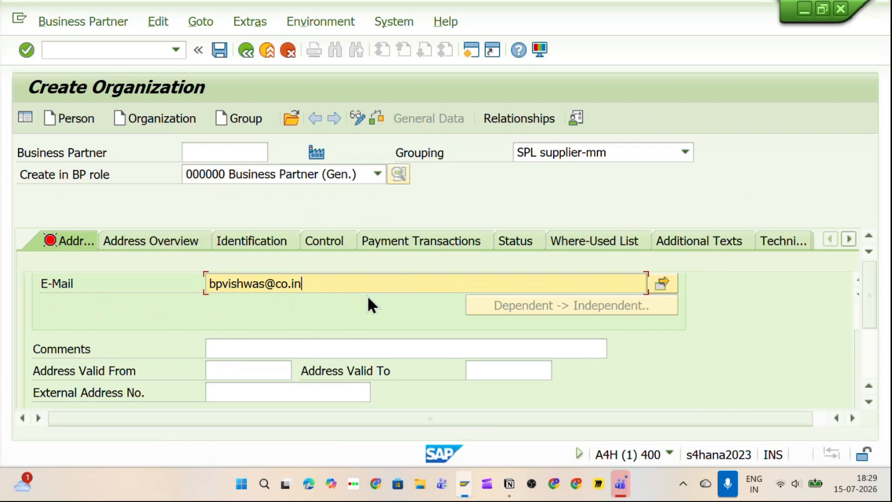
key(Return)
scroll(159, 274, up, 3)
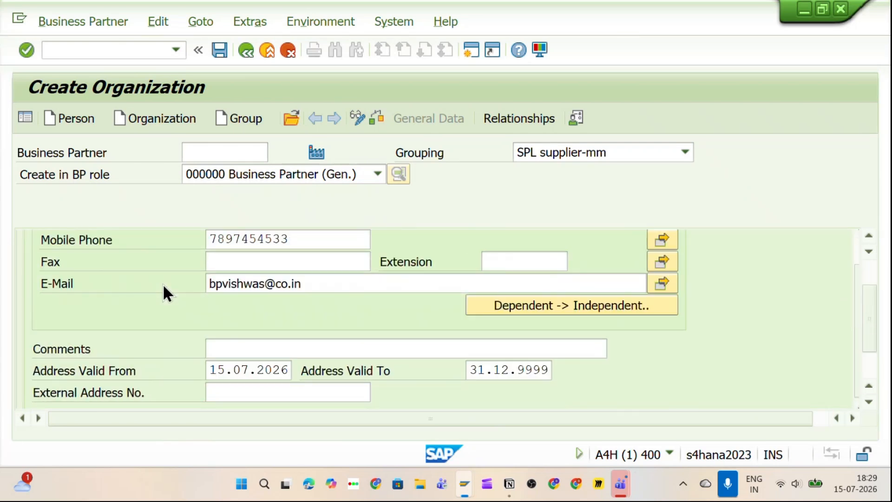
scroll(162, 284, up, 6)
scroll(107, 295, up, 3)
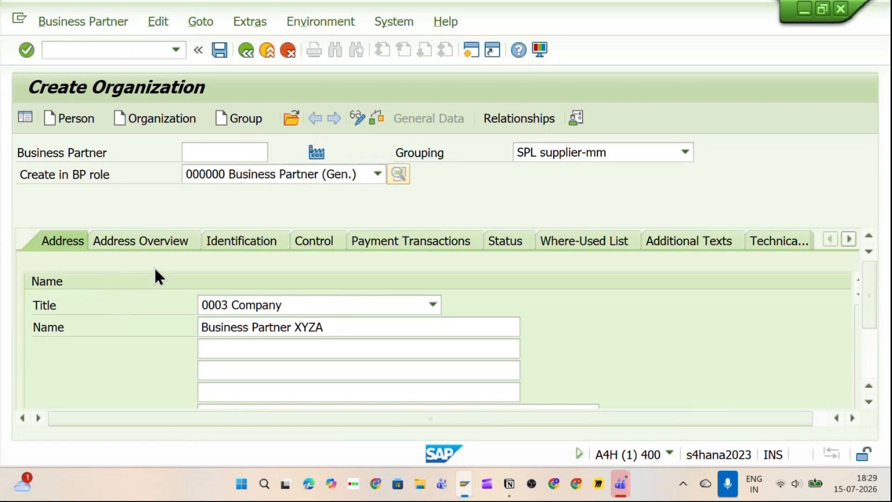
click(376, 118)
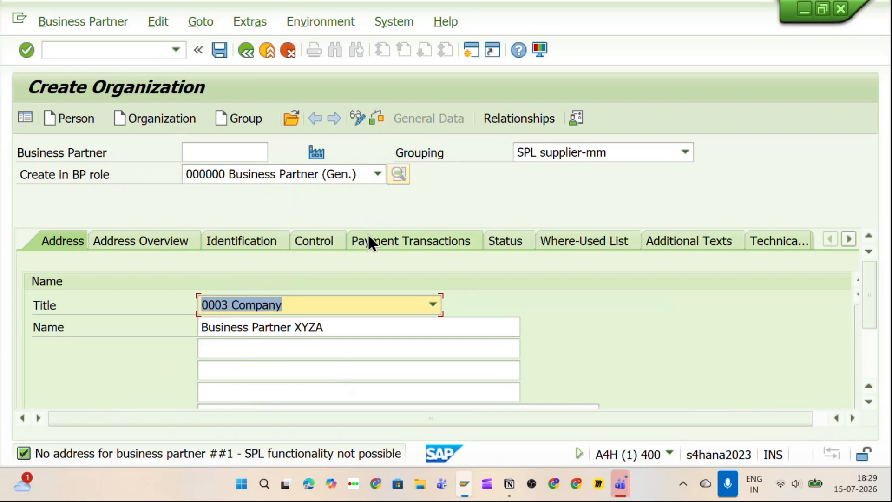
click(219, 49)
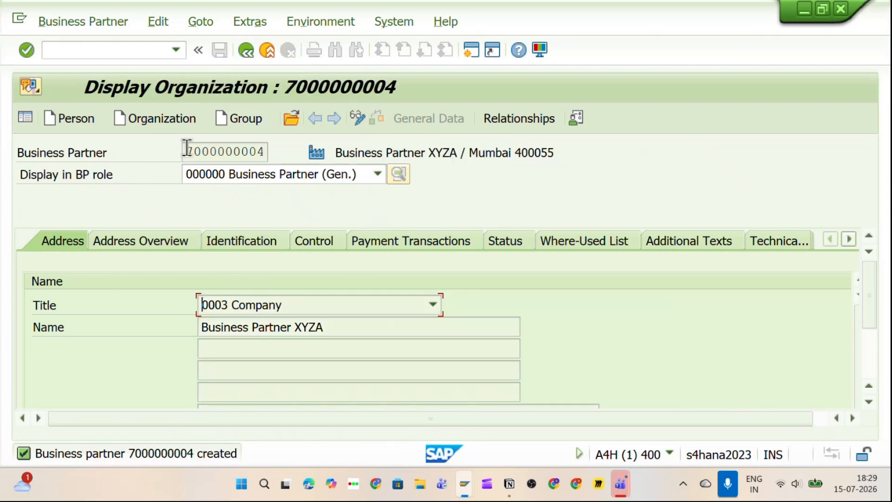
drag(185, 151, 263, 149)
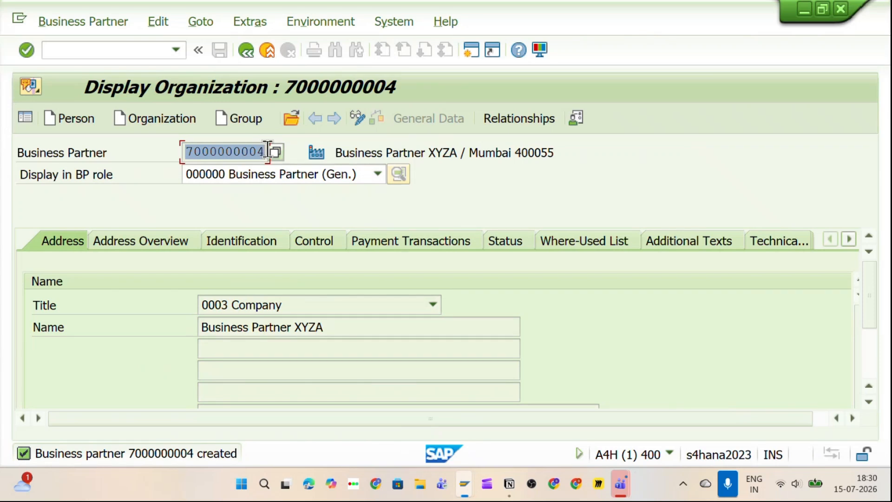
click(267, 151)
key(alt+Tab)
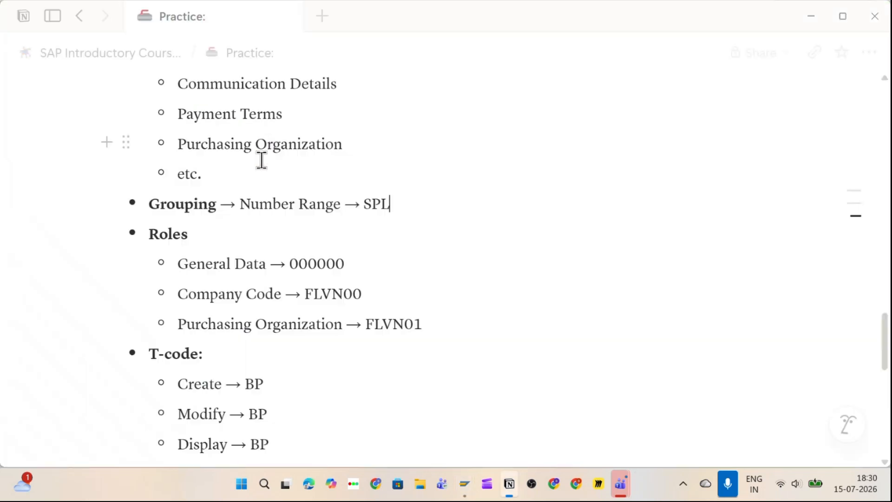
scroll(353, 345, down, 5)
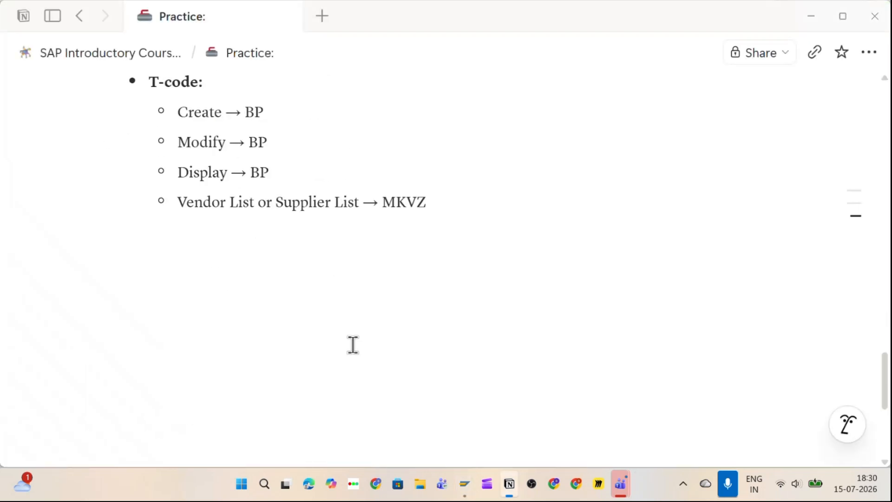
click(225, 239)
key(space)
text(Business)
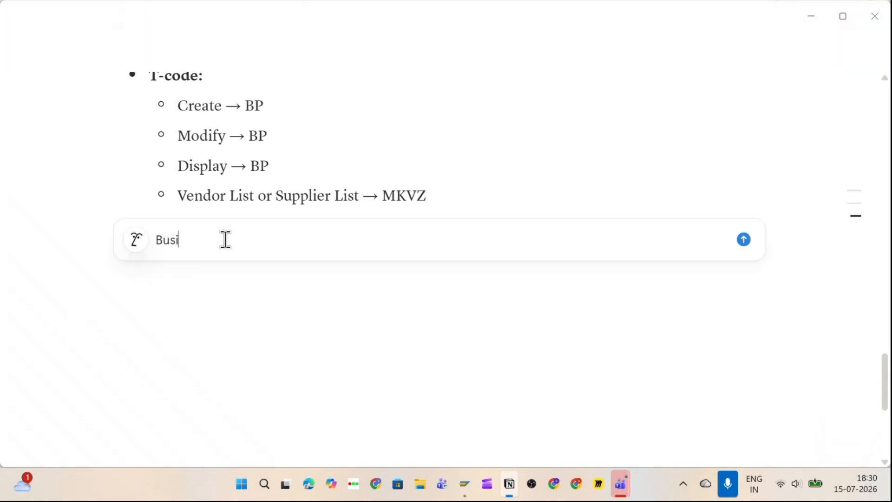
key(BackSpace)
key(BackSpace)
key(BackSpace)
key(BackSpace)
key(BackSpace)
key(BackSpace)
key(BackSpace)
key(BackSpace)
key(BackSpace)
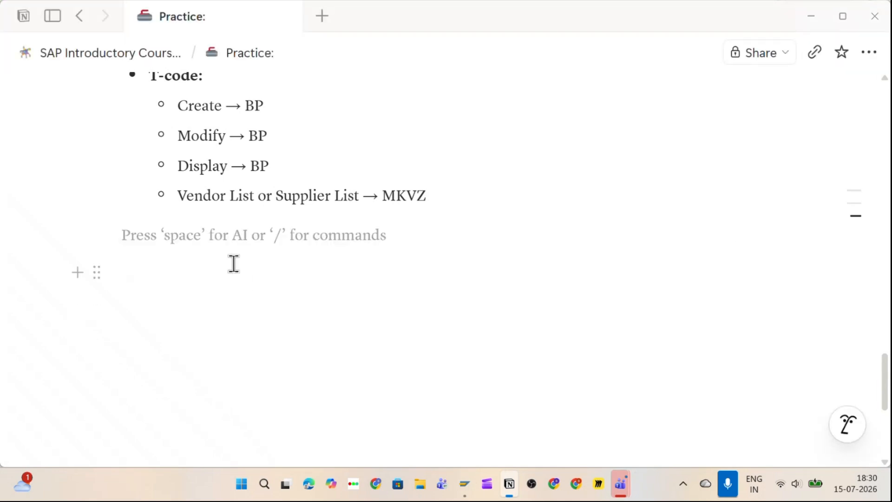
text(Business Pa)
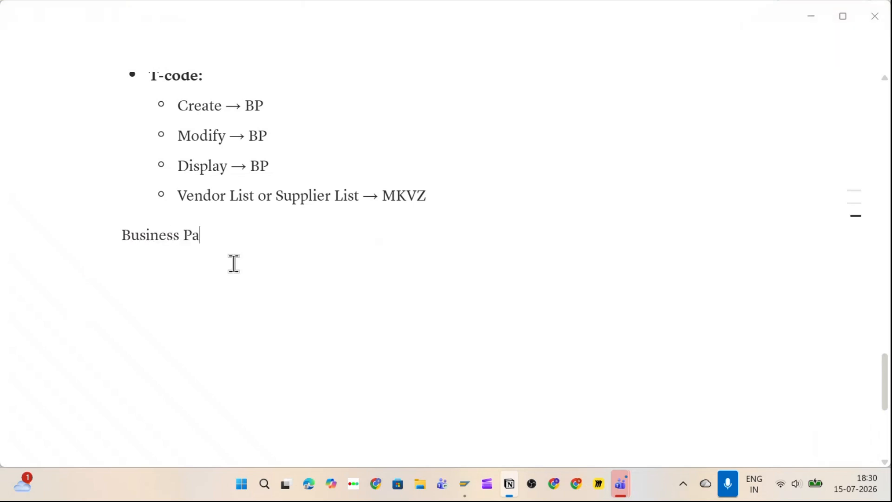
text(rtner Nu)
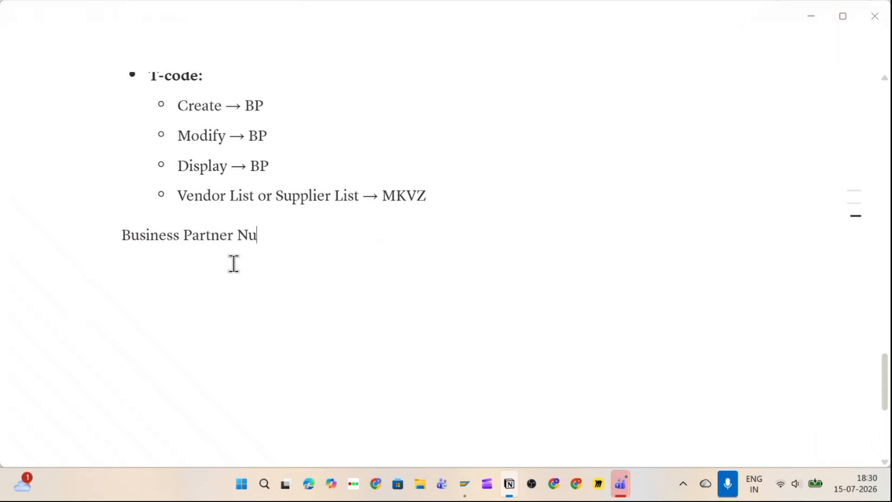
text(mber -> 7000000004)
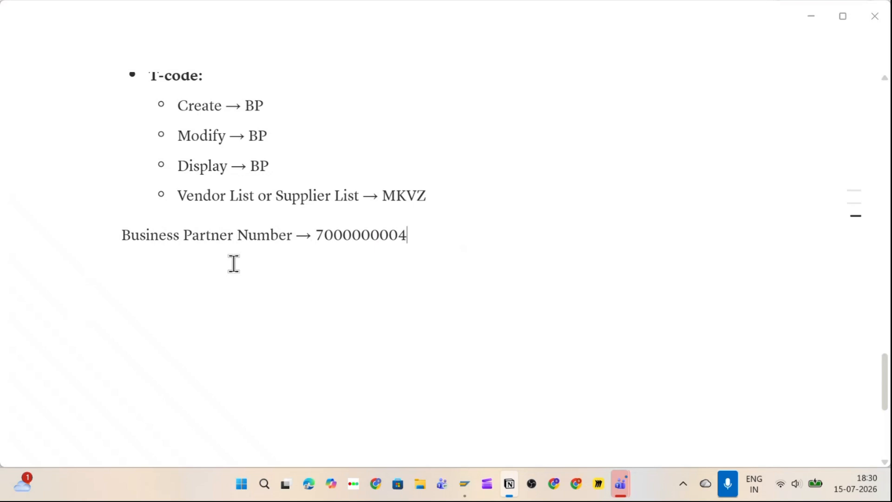
drag(320, 236, 434, 237)
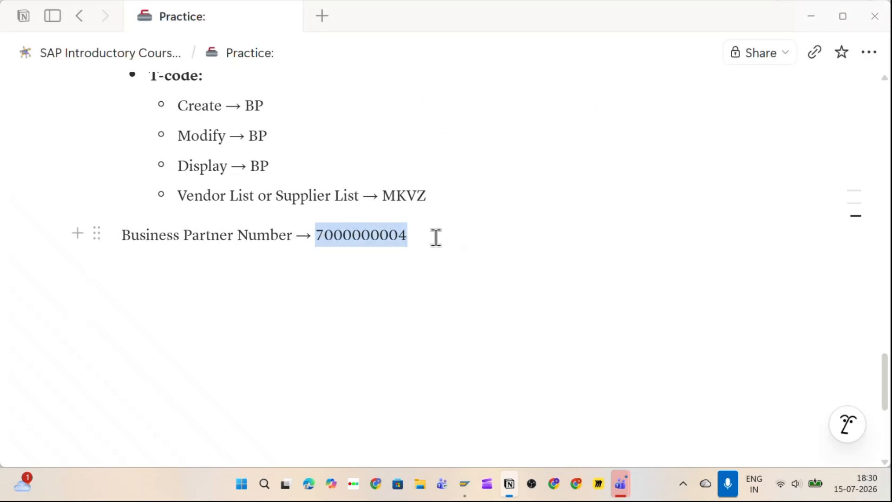
click(343, 285)
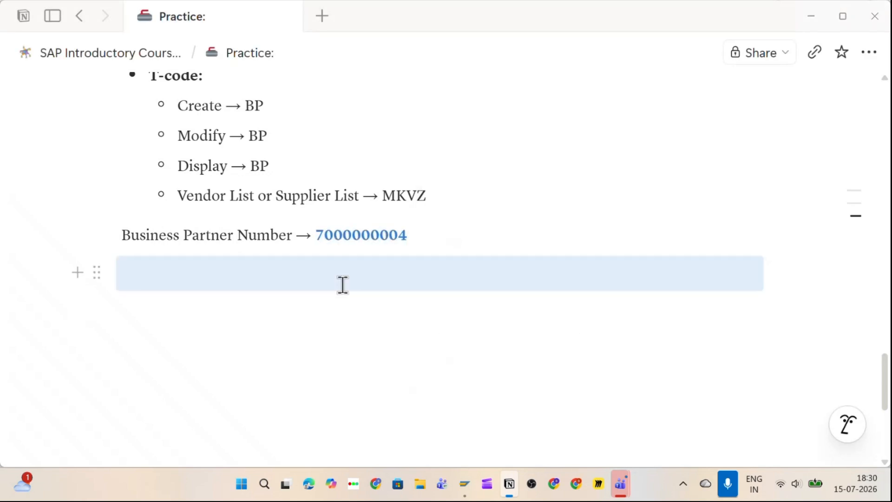
Step: Select the General Data → 000000 role line in the Notion notes
scroll(343, 285, up, 2)
key(alt+Tab)
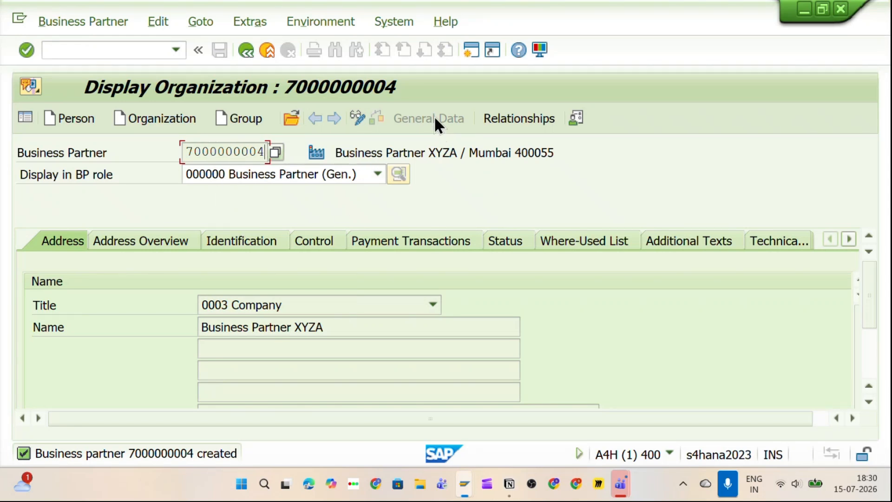
key(alt+Tab)
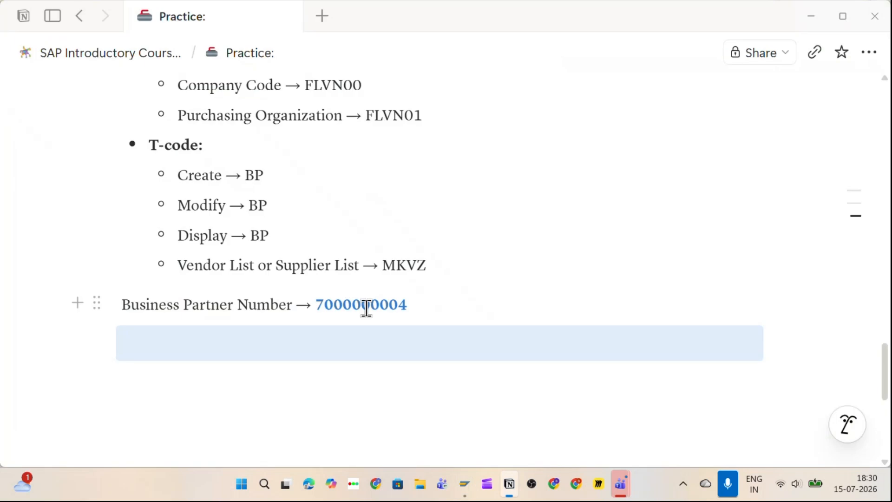
scroll(371, 308, up, 3)
scroll(371, 309, up, 4)
scroll(342, 332, down, 1)
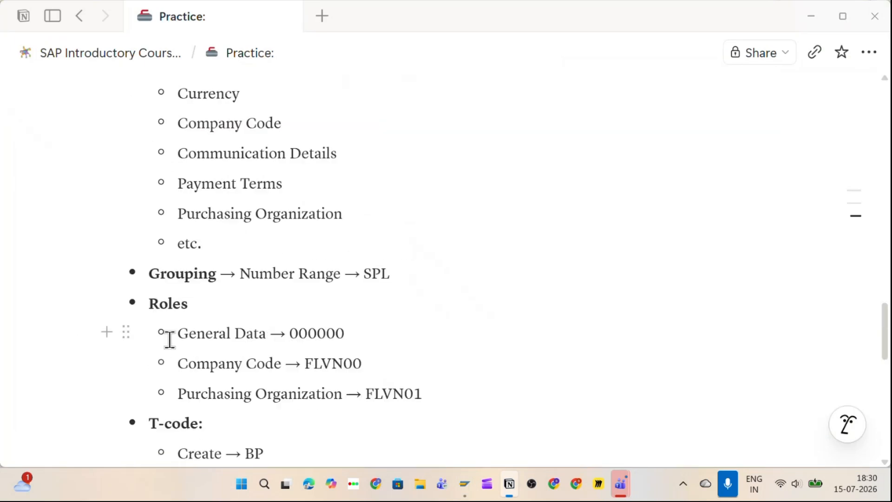
click(178, 333)
drag(193, 334, 384, 346)
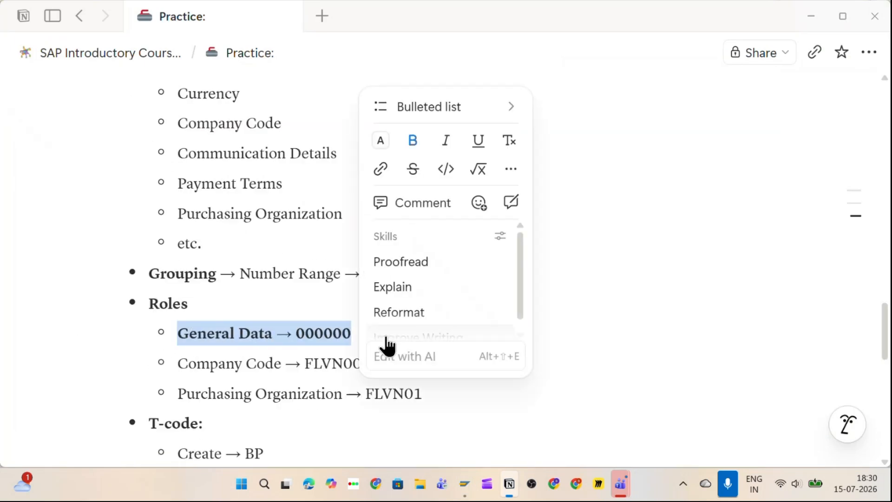
key(alt+Tab)
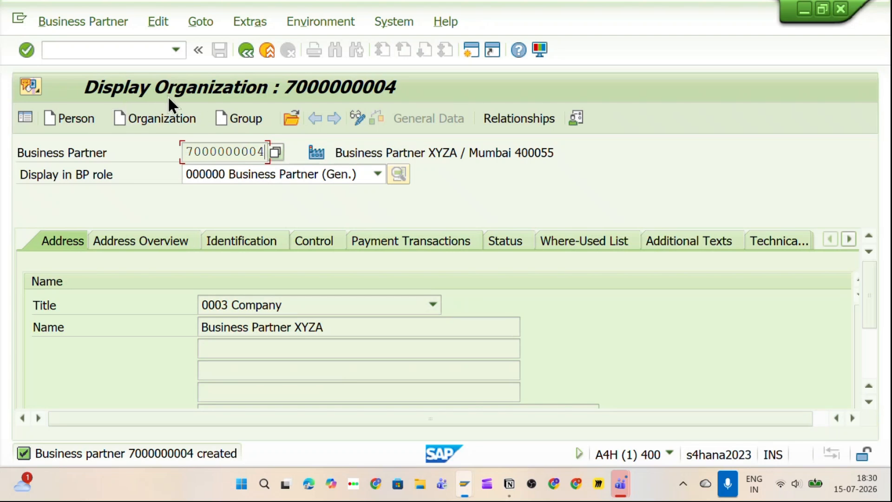
click(357, 119)
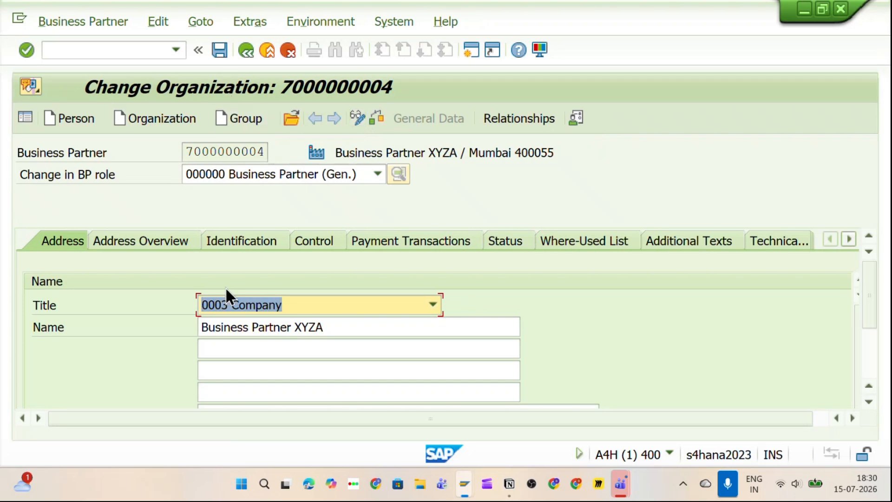
click(256, 179)
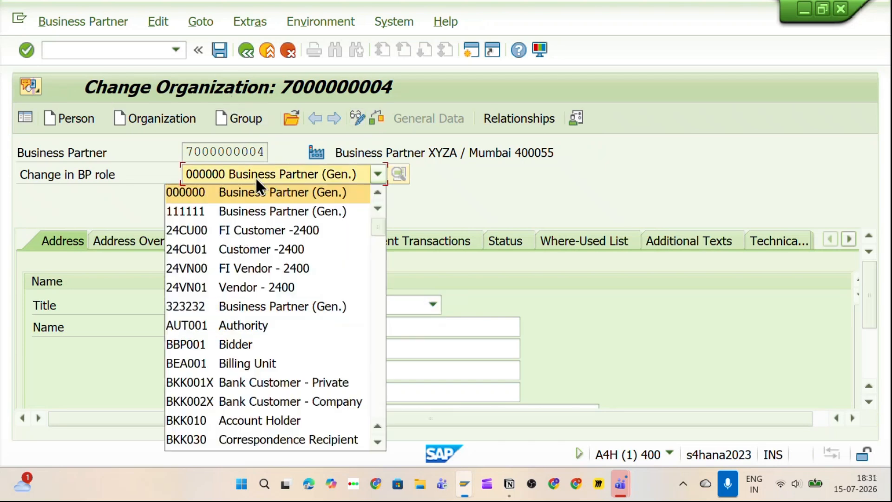
text(flv)
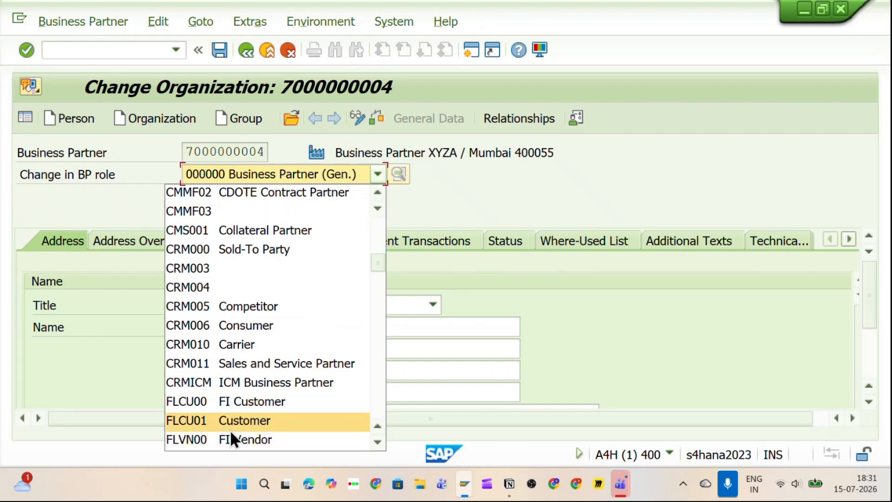
click(216, 442)
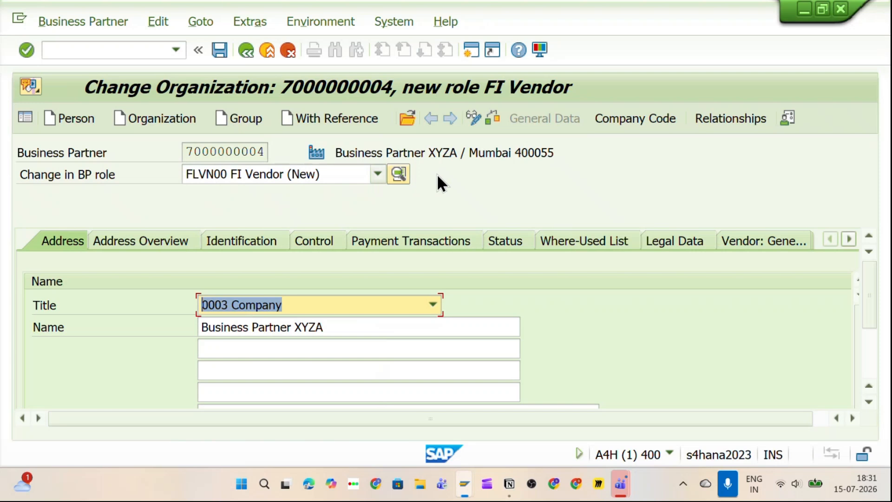
click(619, 123)
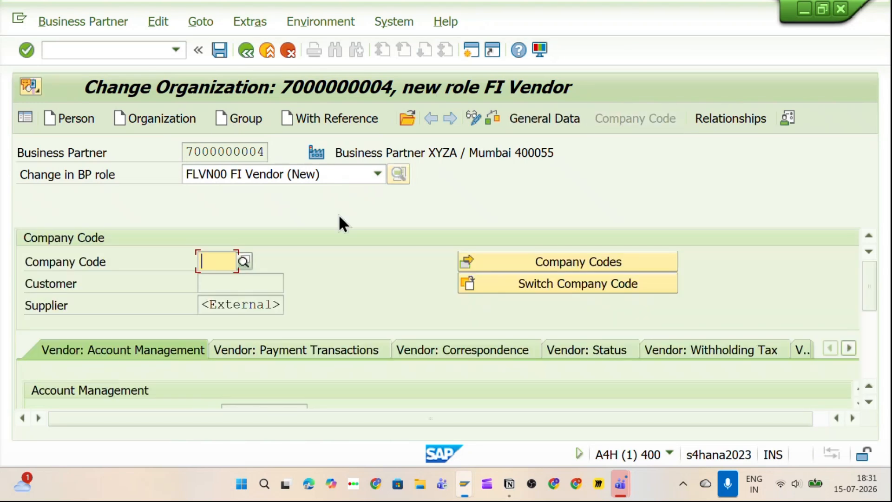
Step: Assign company code SVK1 (SVKM University) with reconciliation account 160000 to the FI Vendor role
text(SV)
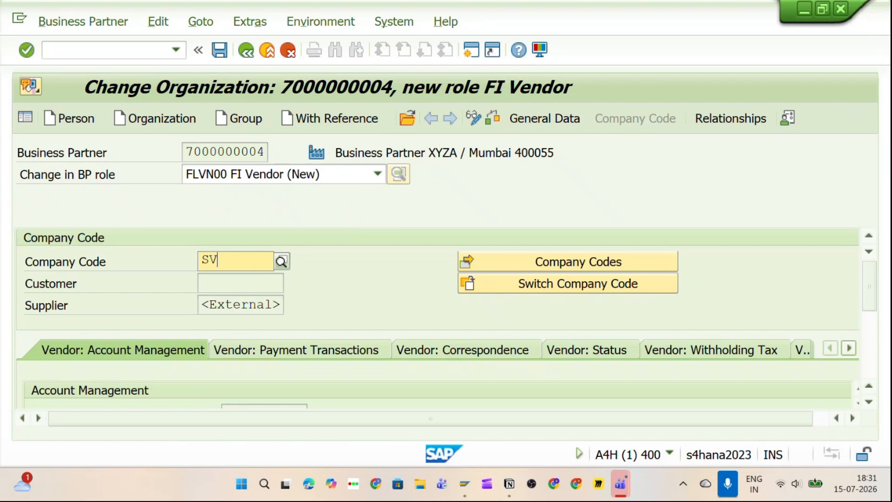
text(K1)
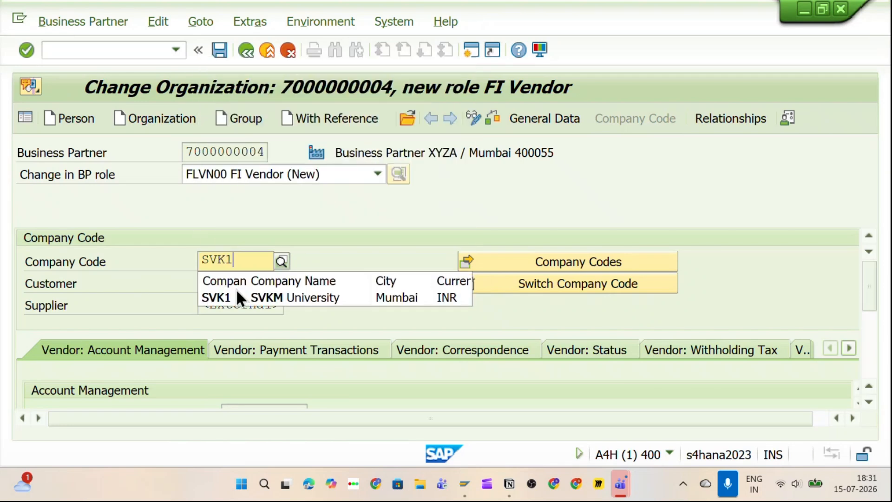
click(239, 293)
key(Return)
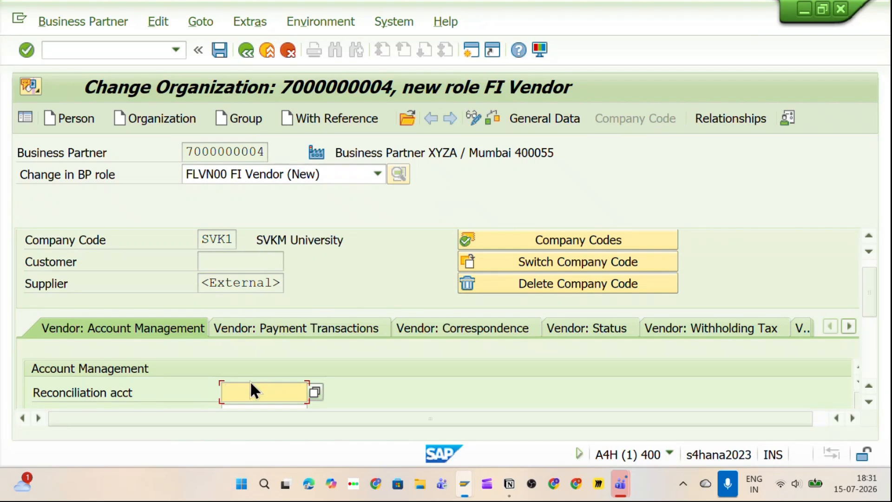
text(16)
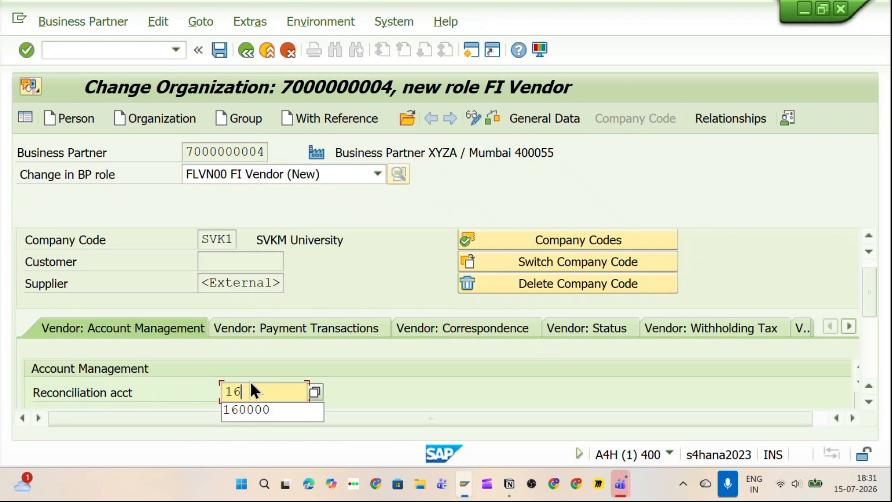
text(0000)
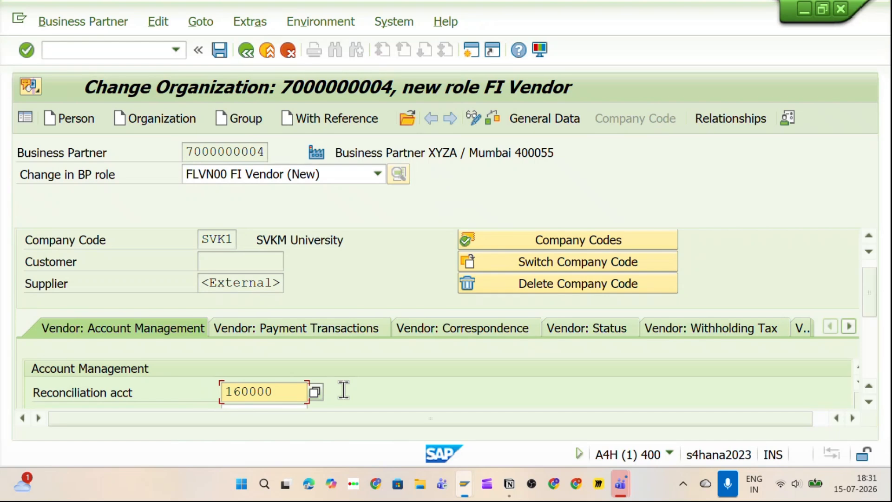
key(Return)
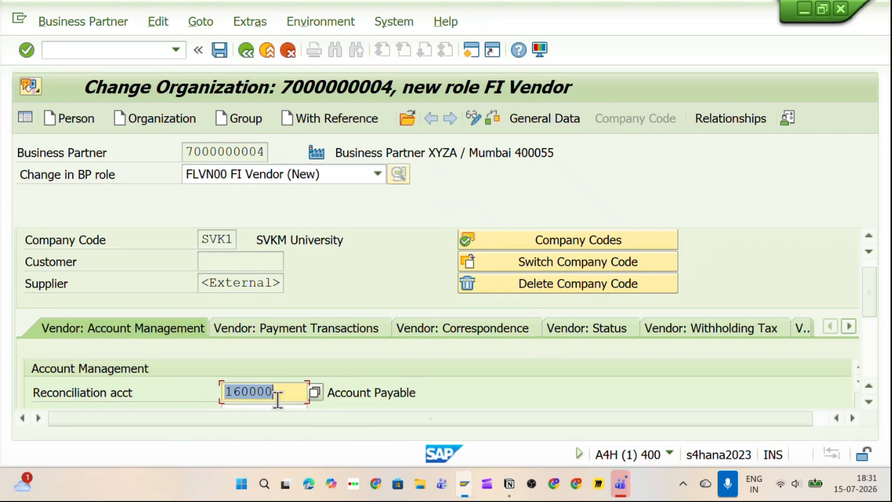
click(298, 333)
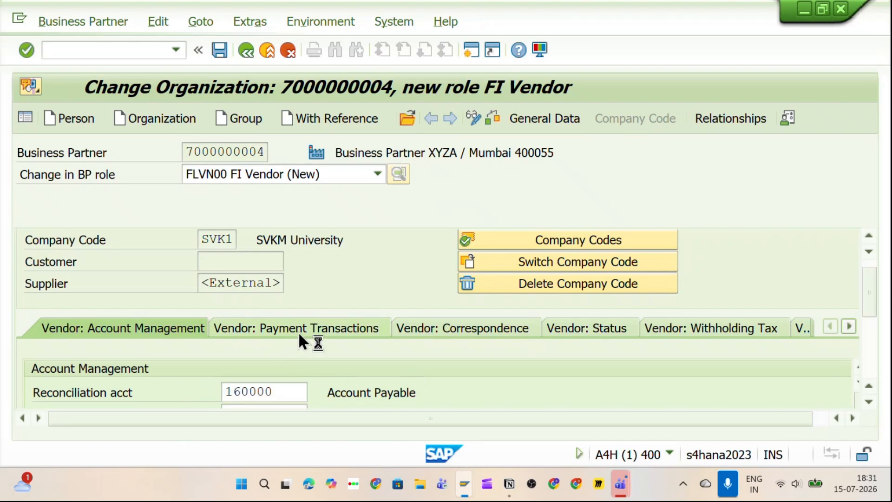
Step: Set the vendor's terms of payment to 0001 for company code SVK1
click(246, 386)
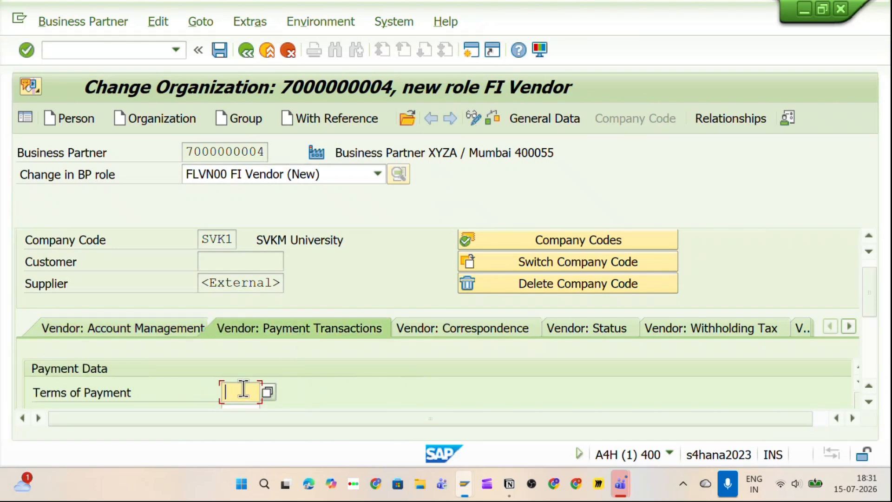
click(270, 394)
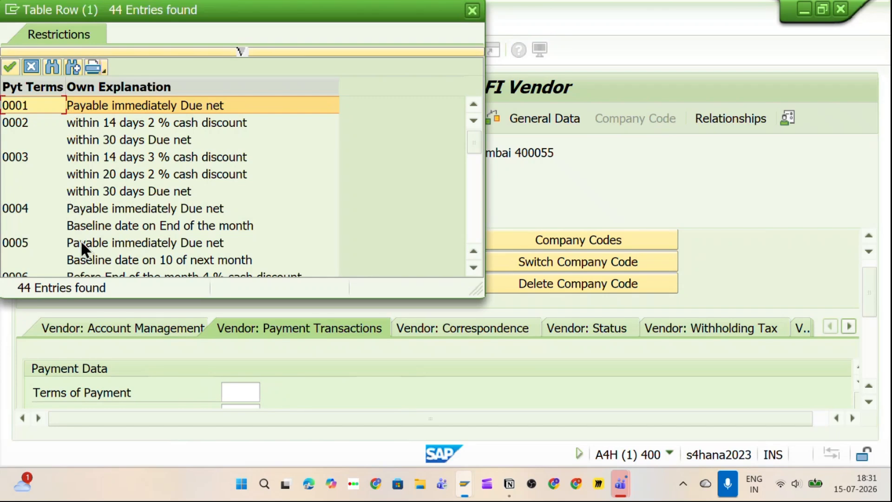
double_click(23, 106)
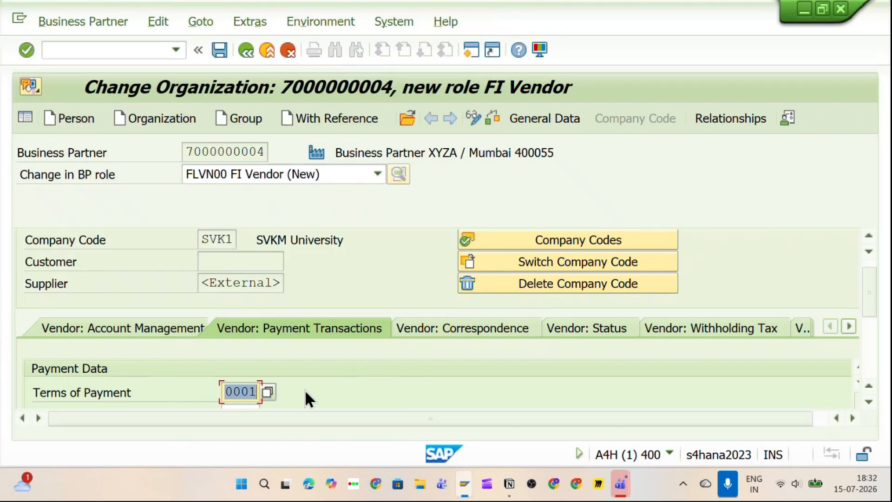
key(Return)
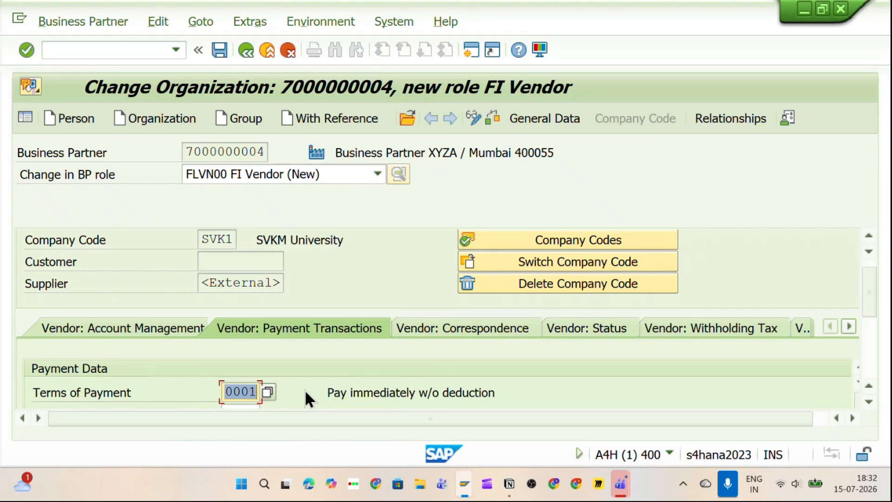
Step: Check the business partner data for errors and save the FLVN00 FI Vendor role
click(161, 328)
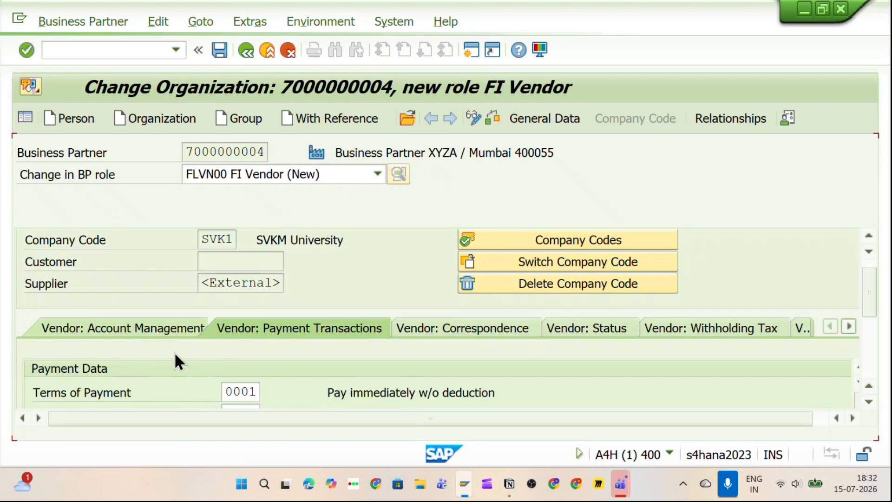
click(286, 333)
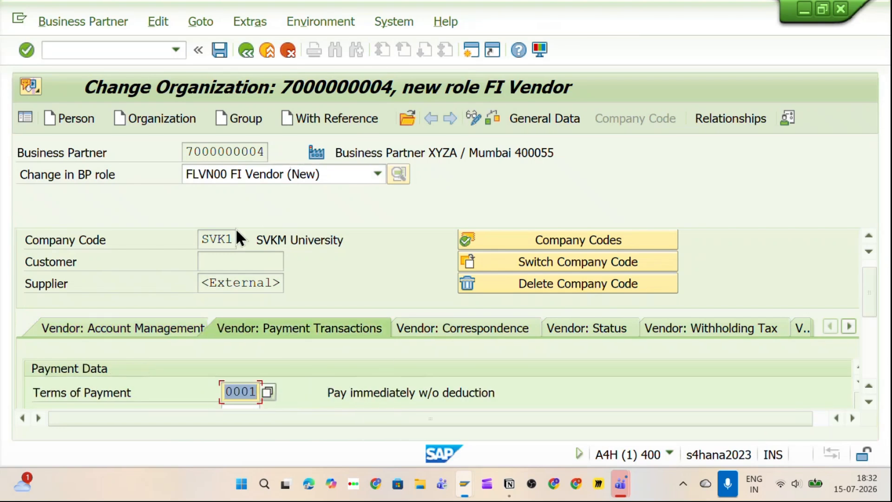
click(498, 111)
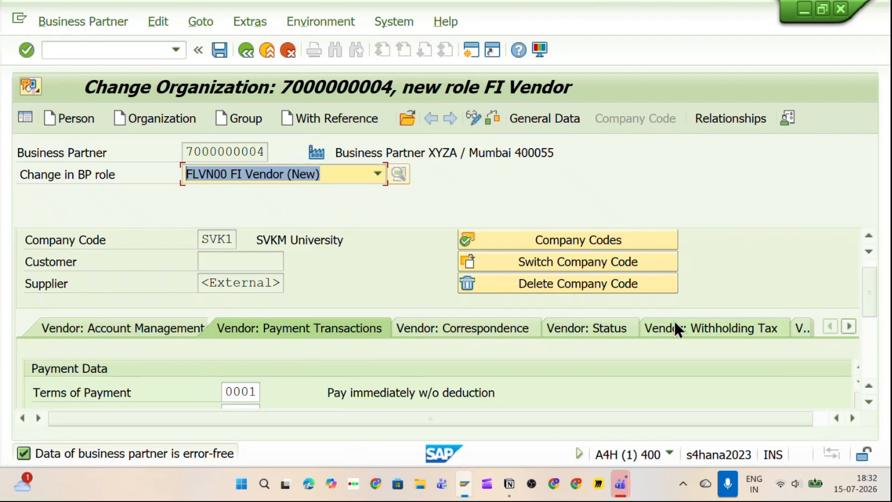
click(222, 56)
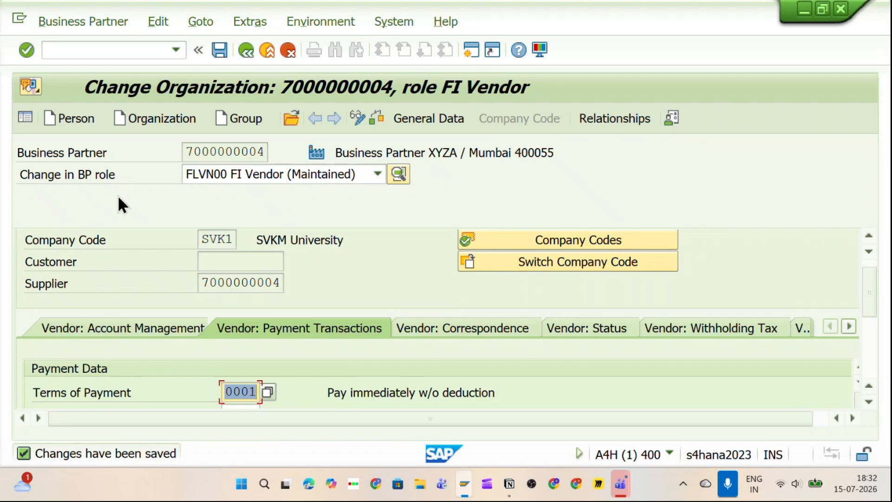
click(258, 174)
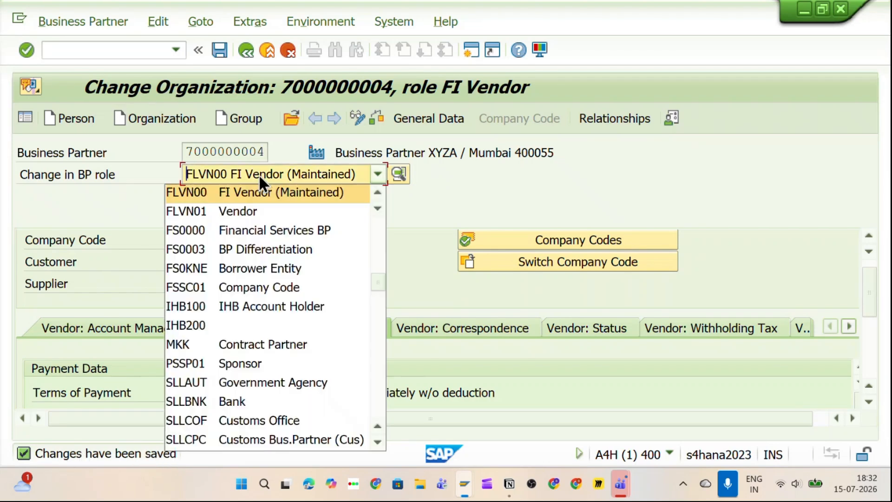
click(189, 212)
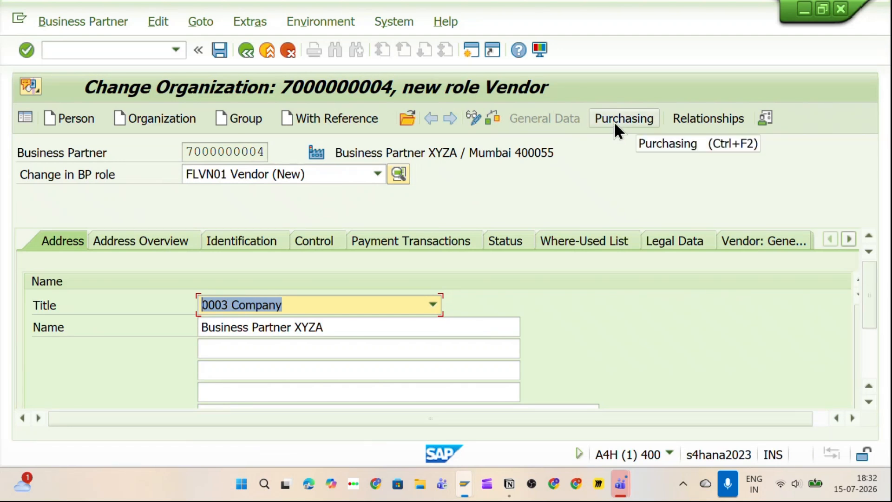
key(alt+Tab)
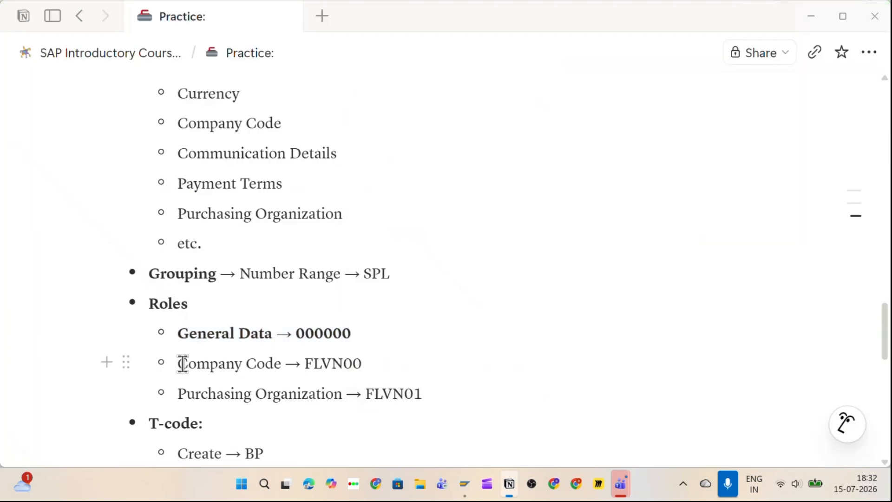
Step: Bold the 'Company Code → FLVN00' line in Notion, then show the vendor's Purchasing data in SAP
drag(181, 363, 375, 364)
key(ctrl+b)
click(288, 393)
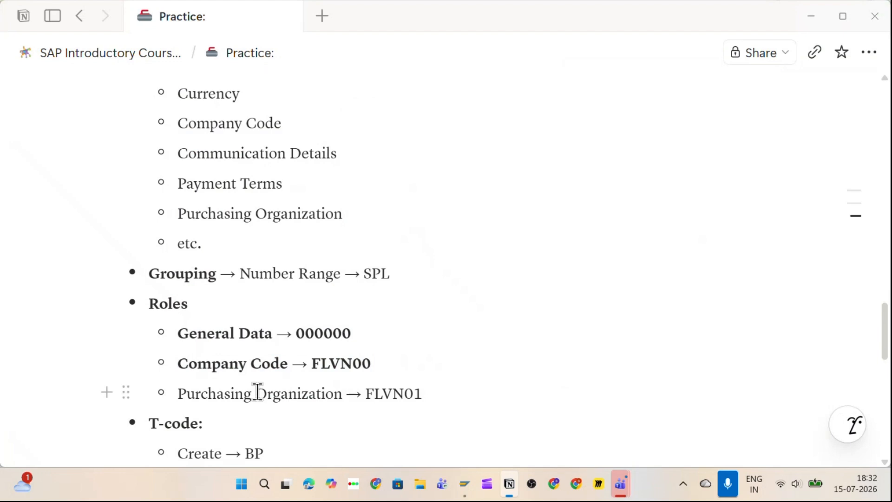
key(alt+Tab)
click(637, 122)
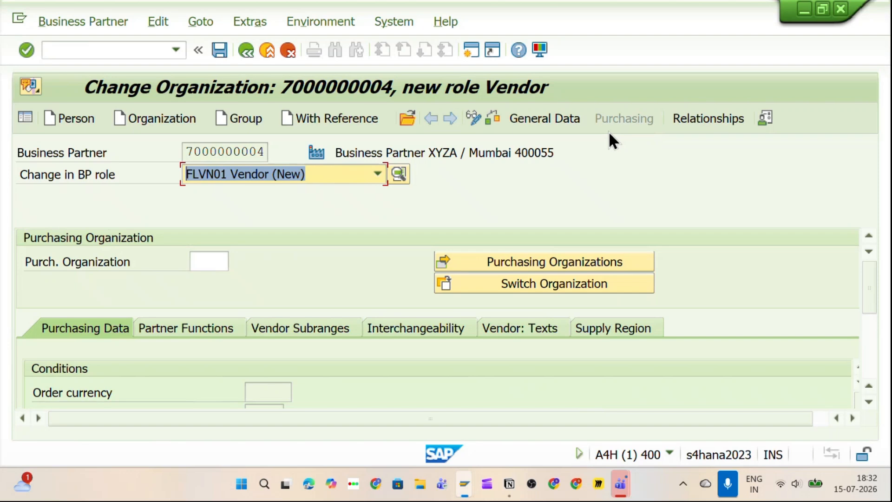
Step: Enter purchasing organization PO11 for the FLVN01 Vendor role
click(208, 261)
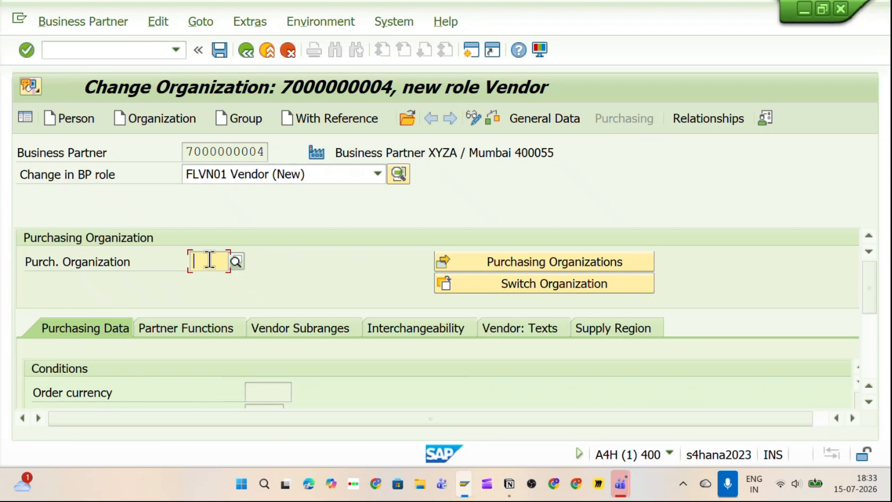
text(PO11)
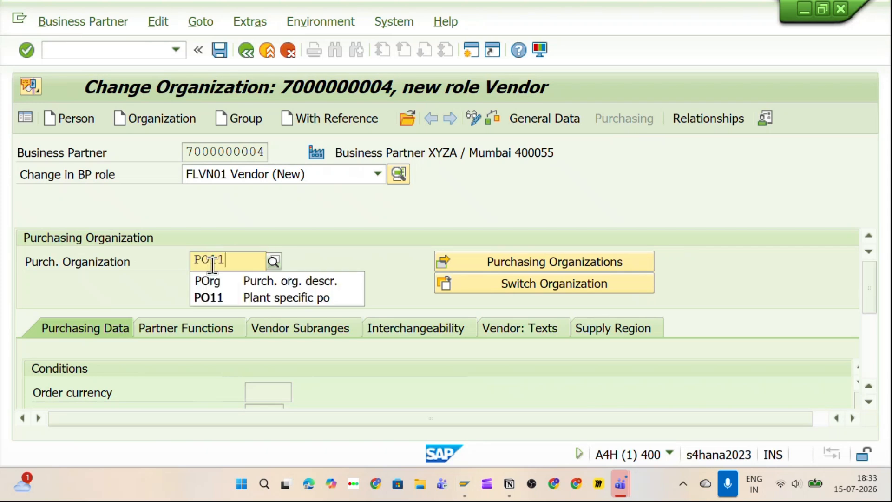
click(224, 296)
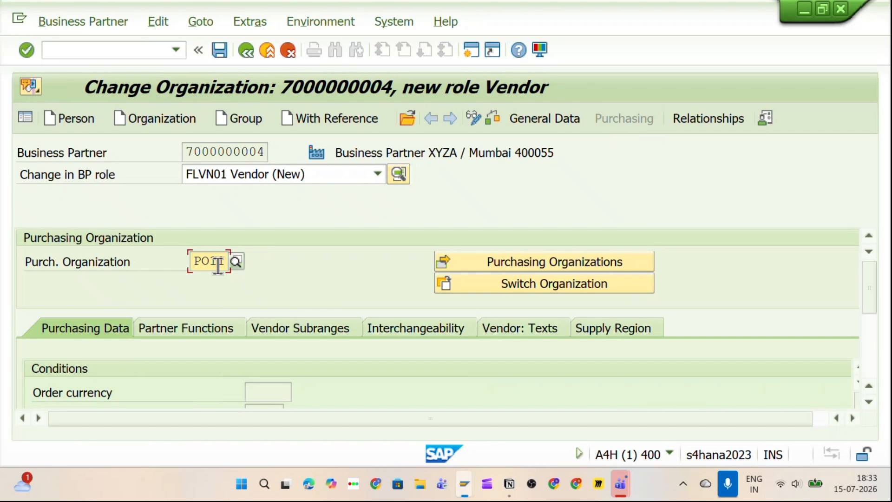
key(Return)
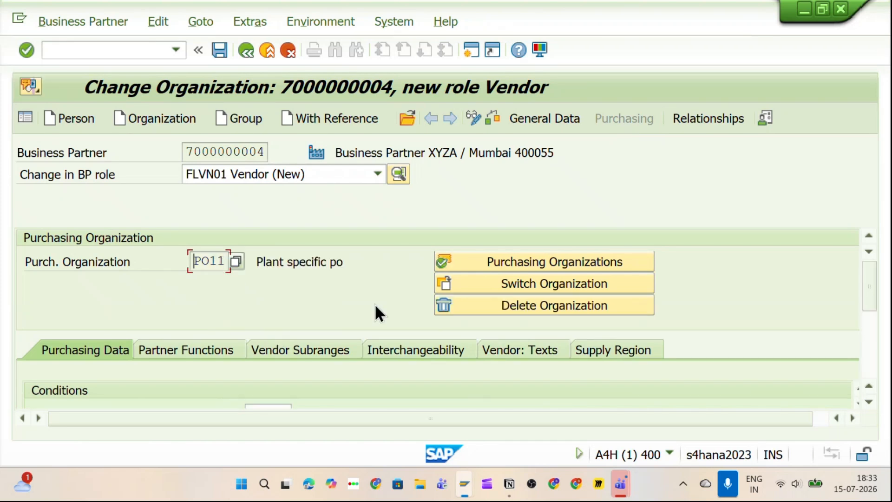
Step: Set order currency INR and payment terms 0001, check for errors, and save the Vendor role
scroll(374, 303, down, 2)
click(279, 349)
text(INR)
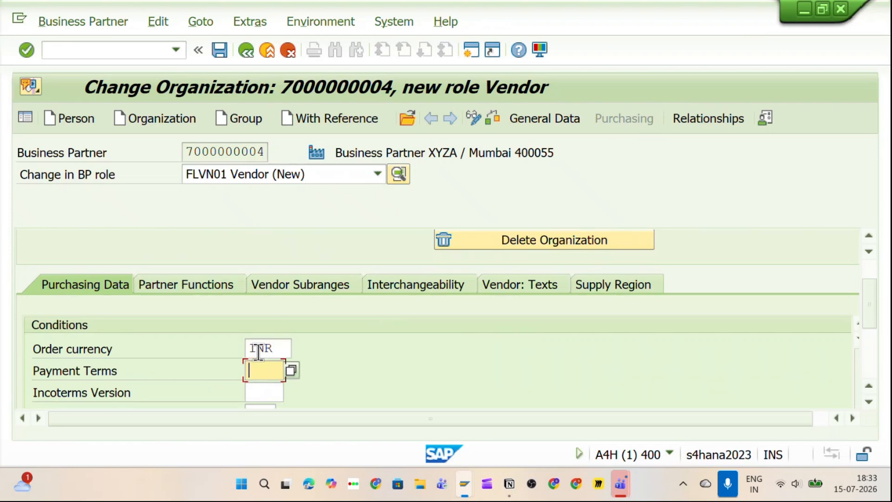
text(0001)
key(Return)
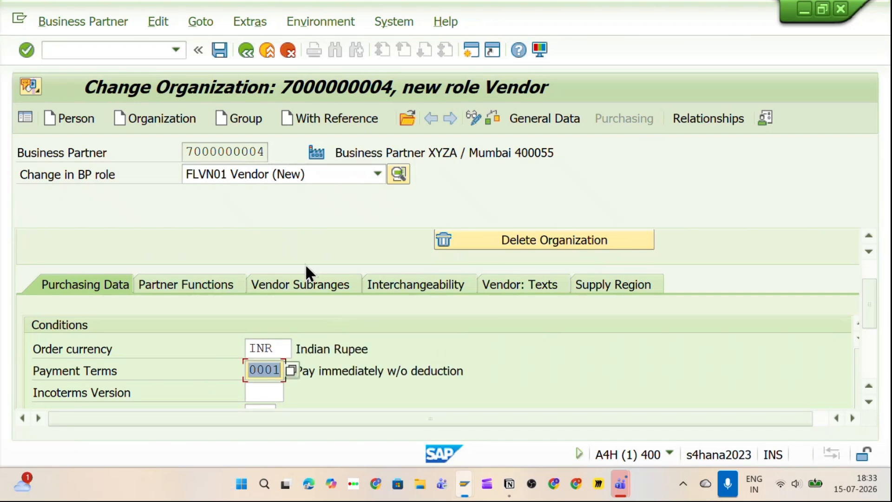
click(492, 121)
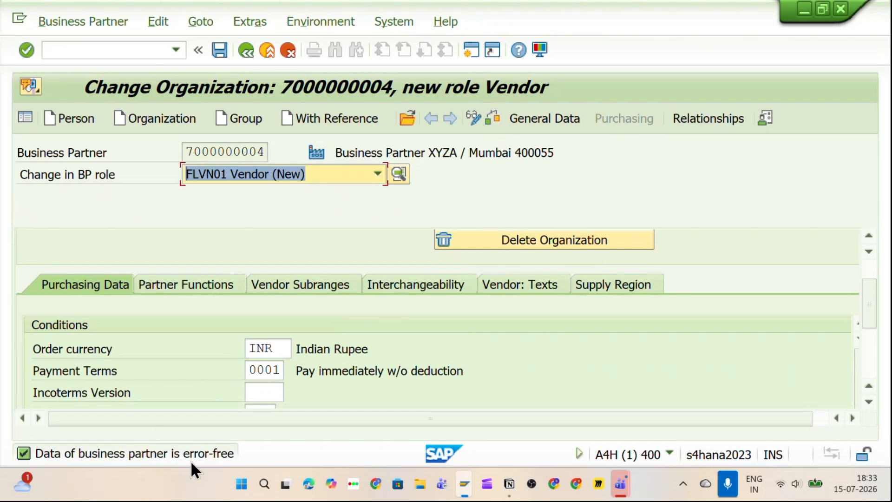
click(224, 56)
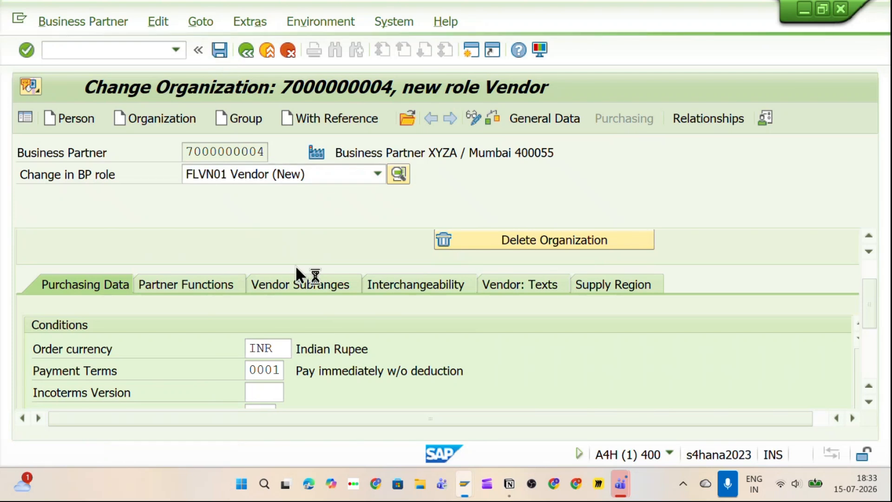
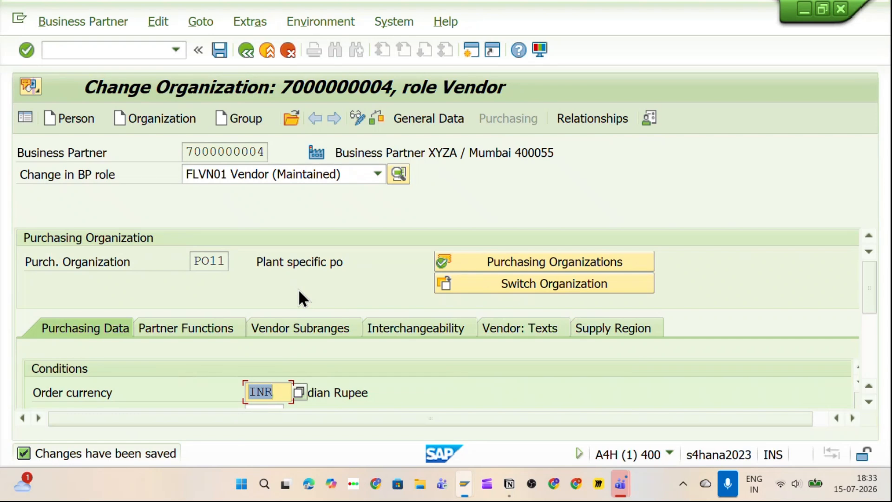
Step: After checking the notes, leave the current partner with /n and restart transaction BP
key(alt+Tab)
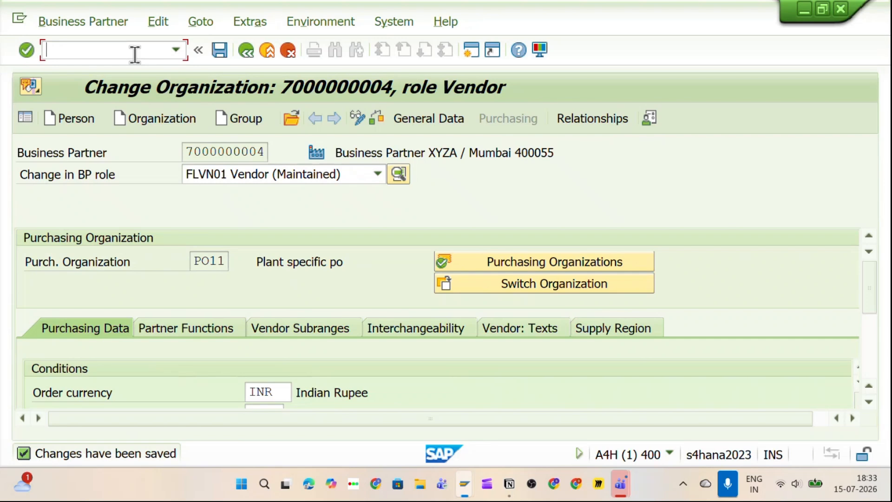
scroll(234, 218, down, 8)
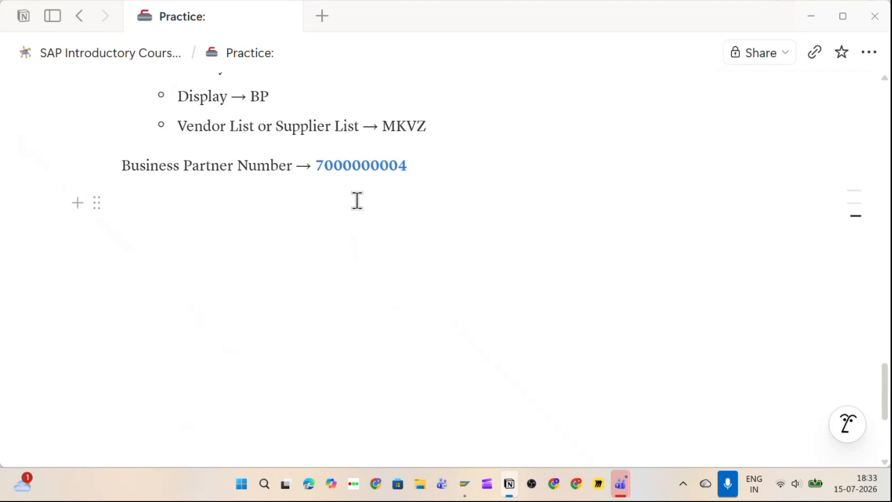
key(alt+Tab)
text(/n)
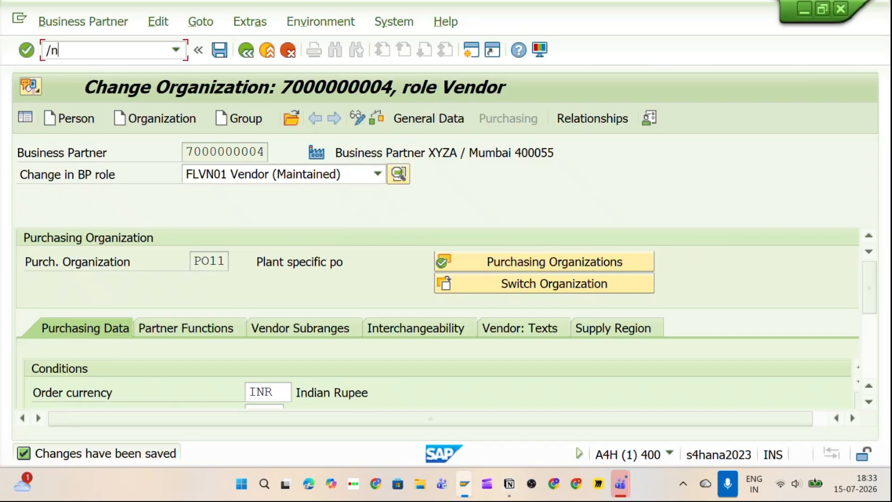
key(Return)
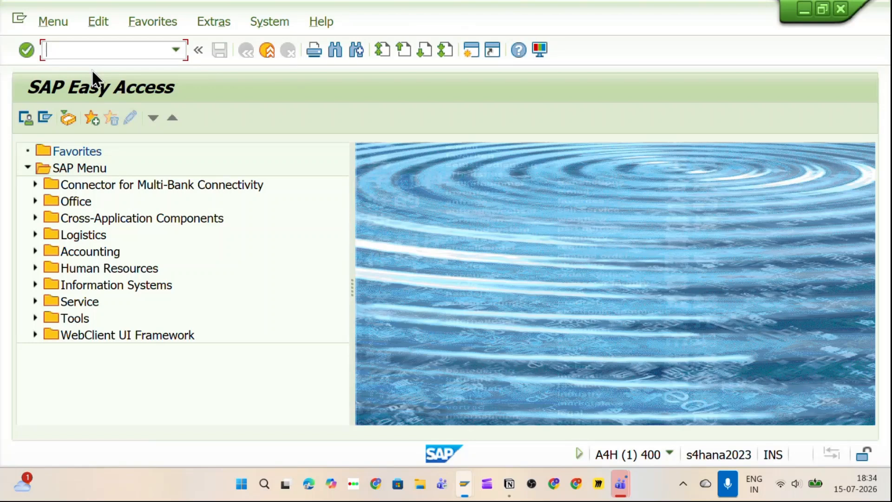
text(BP)
key(alt+Tab)
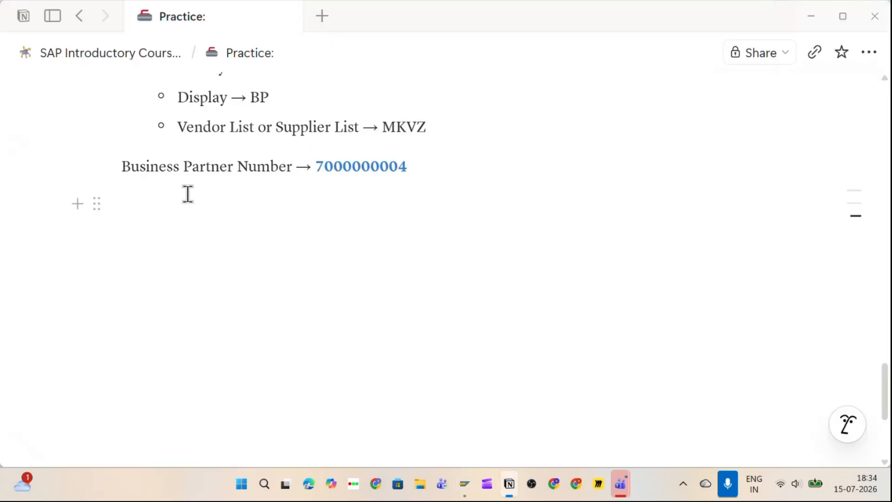
scroll(188, 194, up, 3)
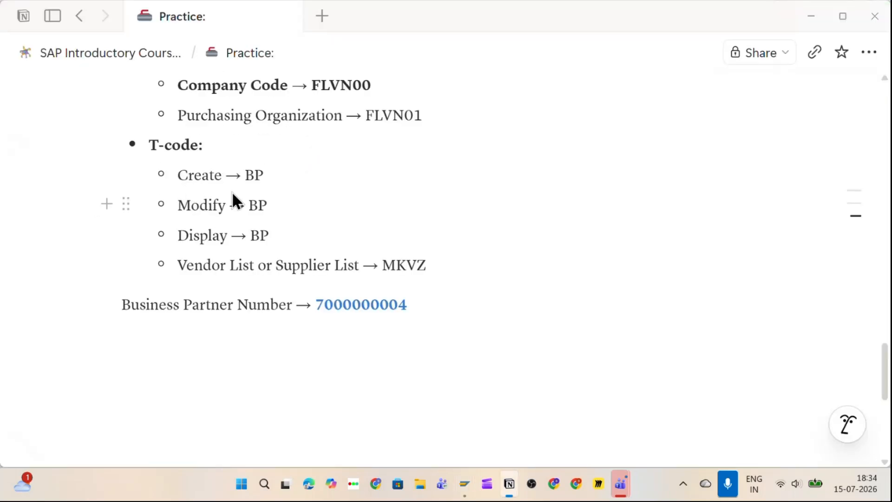
key(alt+Tab)
key(Return)
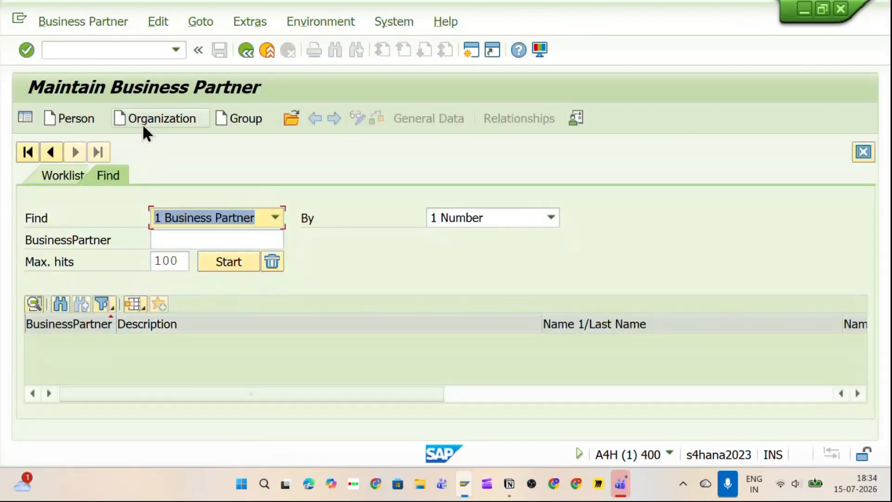
key(alt+Tab)
drag(314, 304, 420, 307)
key(ctrl+c)
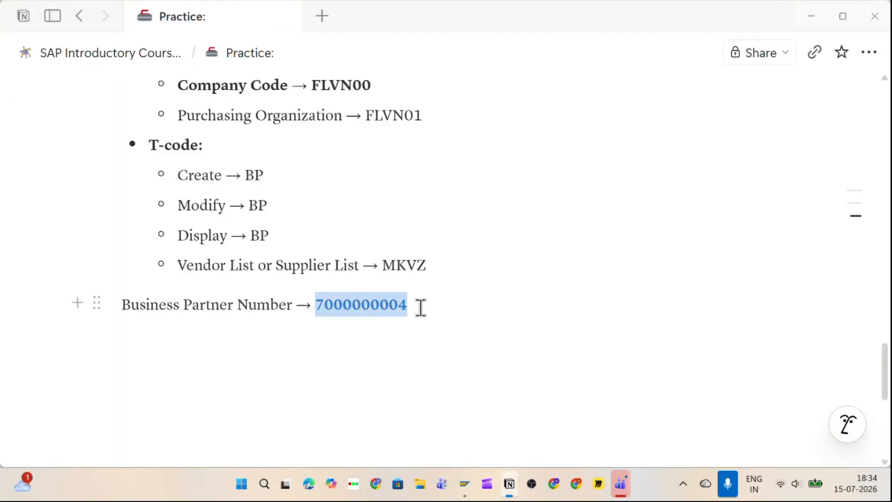
key(alt+Tab)
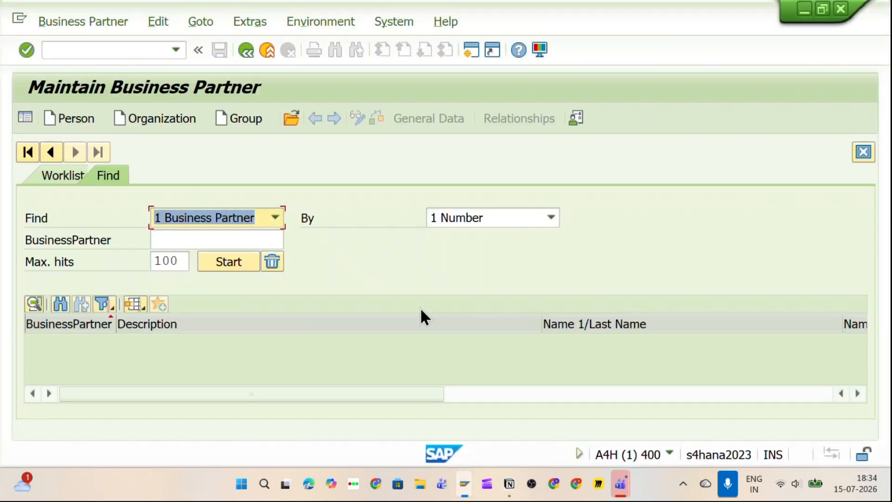
click(290, 120)
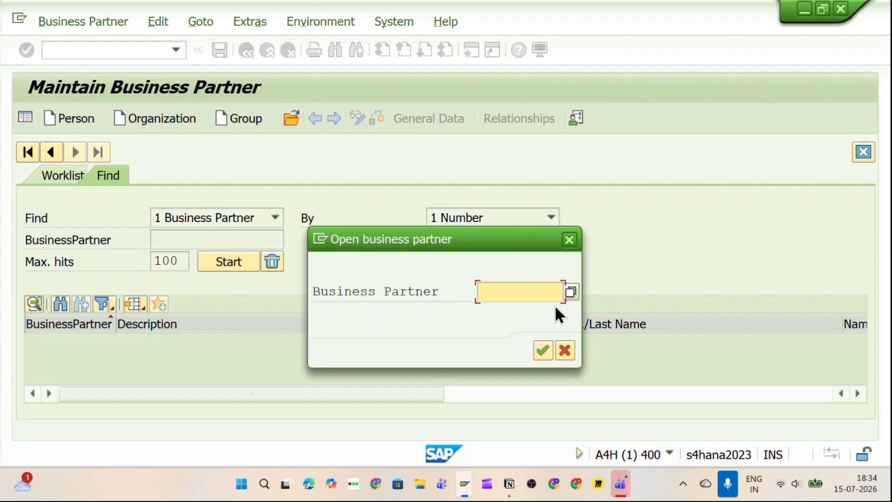
key(ctrl+v)
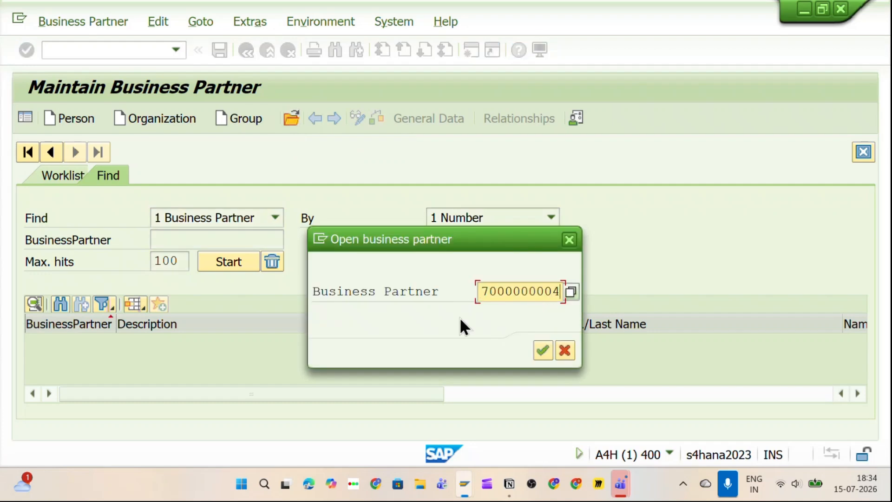
click(542, 350)
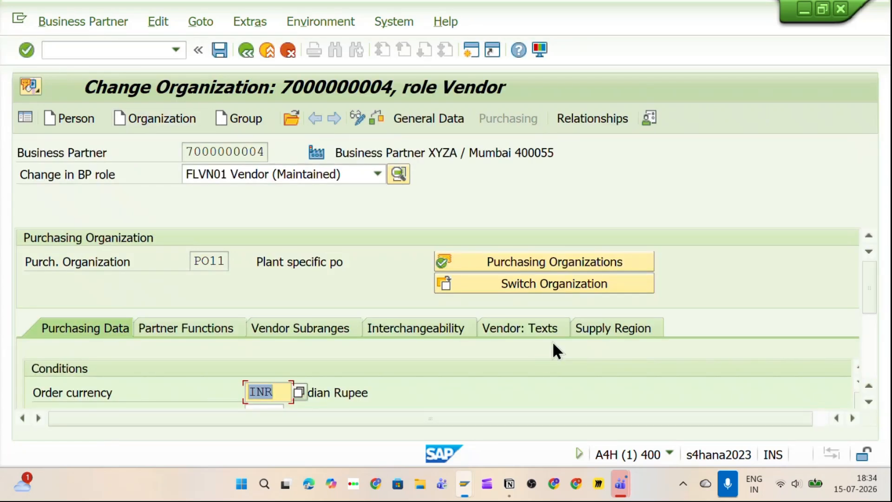
Step: Switch the partner to the 000000 Business Partner (Gen.) role
click(289, 173)
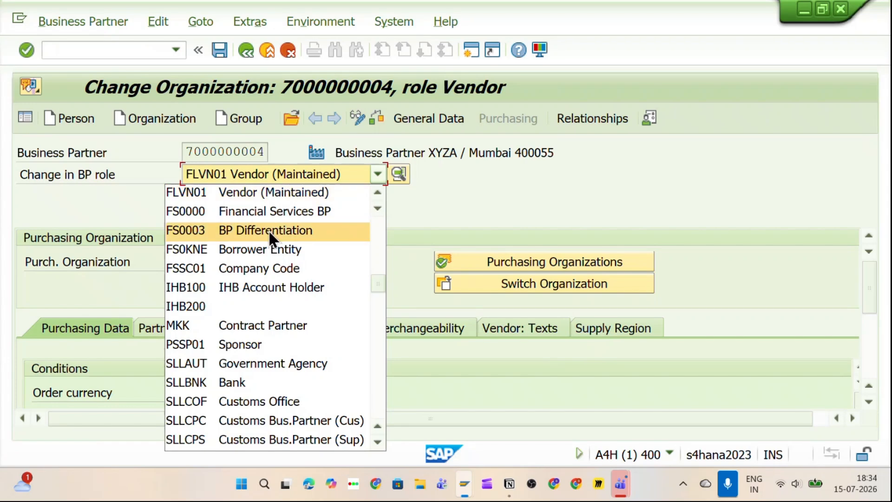
scroll(288, 226, up, 8)
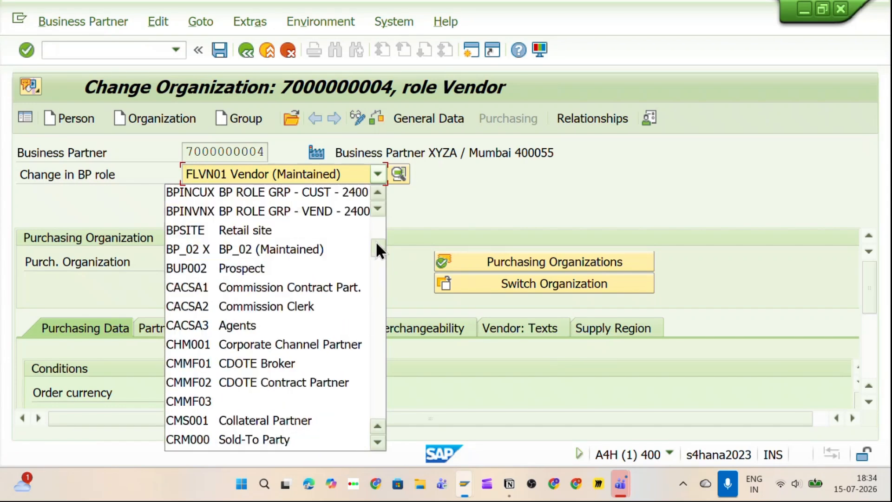
drag(378, 250, 329, 219)
click(292, 194)
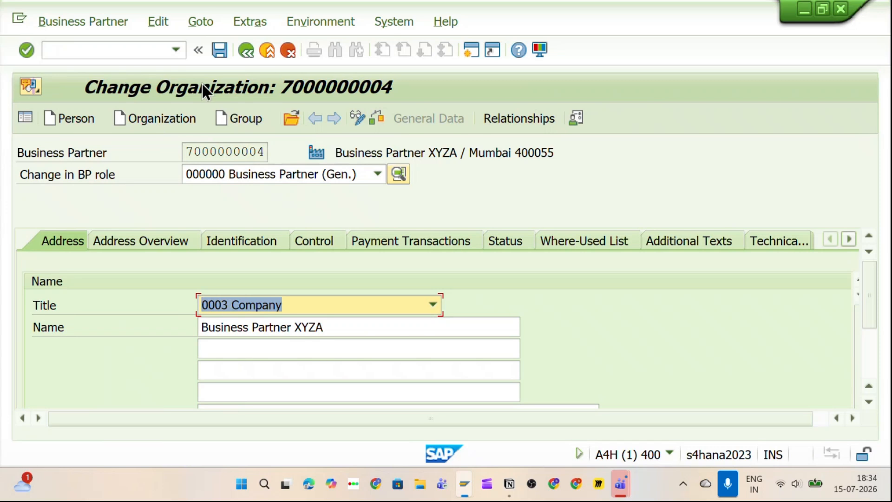
scroll(291, 311, down, 10)
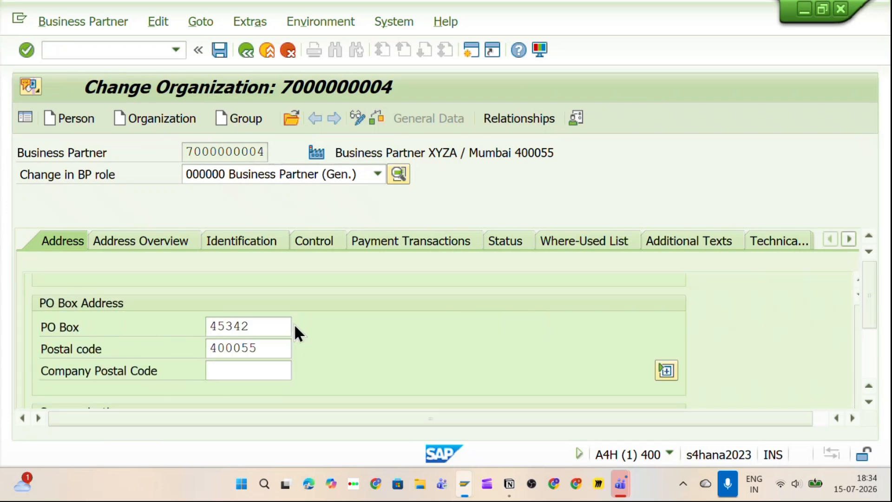
scroll(293, 323, down, 4)
Step: Switch to the FLVN00 FI Vendor role and show its company code data
click(261, 173)
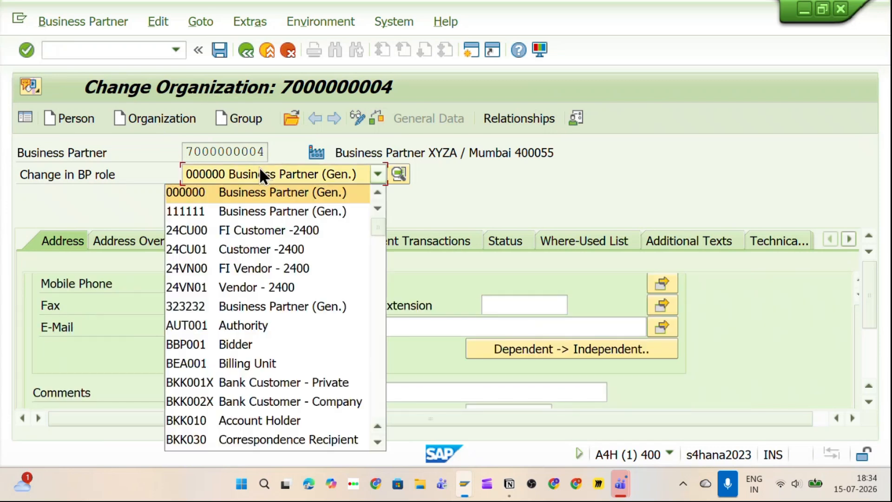
key(f)
key(Down)
key(Down)
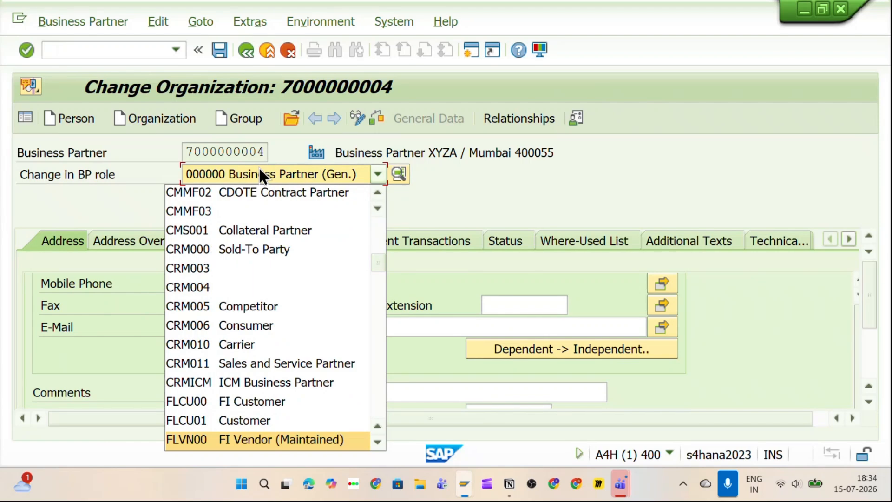
click(261, 439)
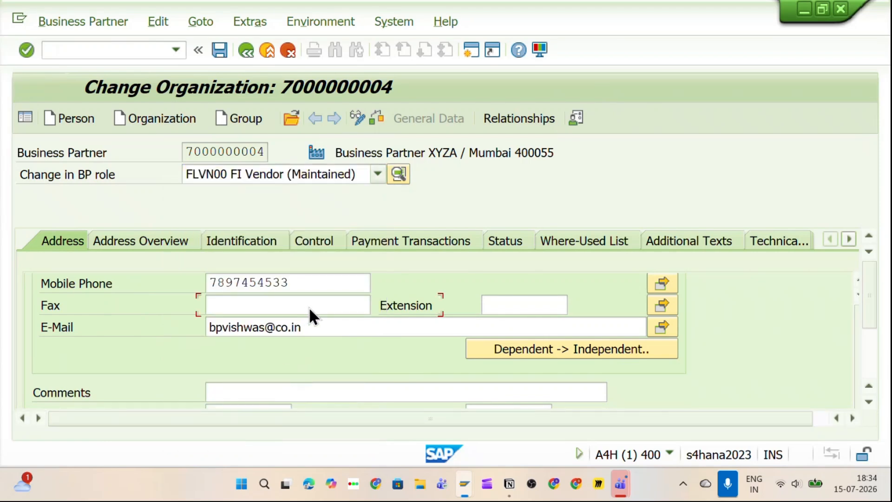
click(531, 120)
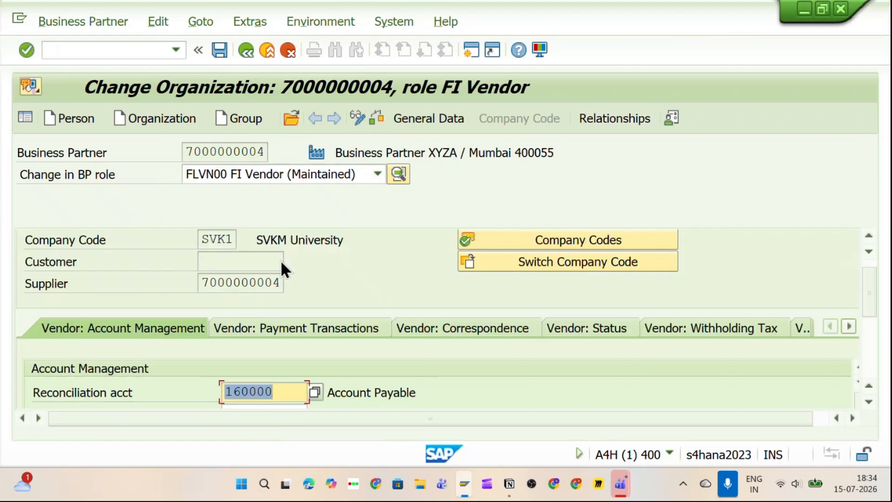
Step: Switch to the FLVN01 Vendor role and show its PO11 purchasing data
click(288, 176)
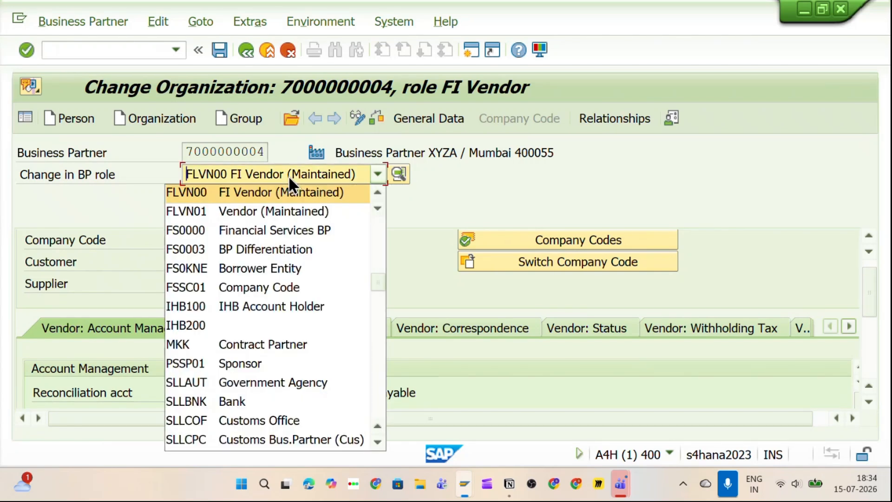
key(v)
key(BackSpace)
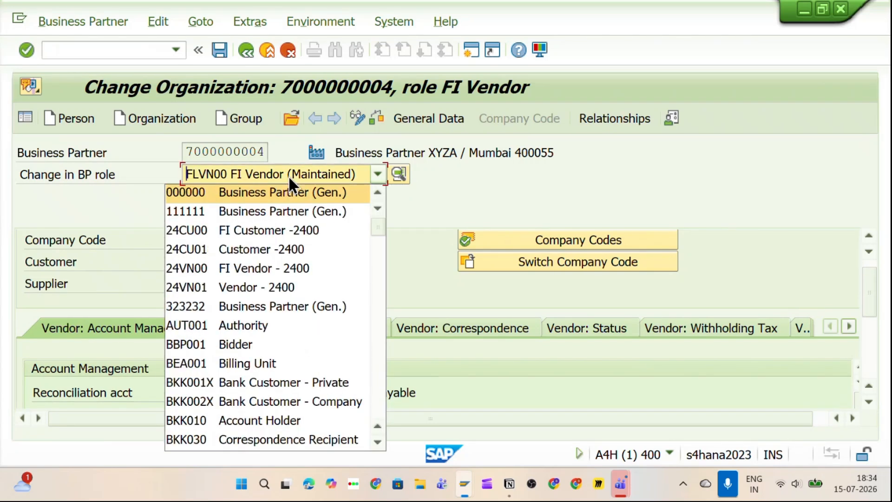
text(flv)
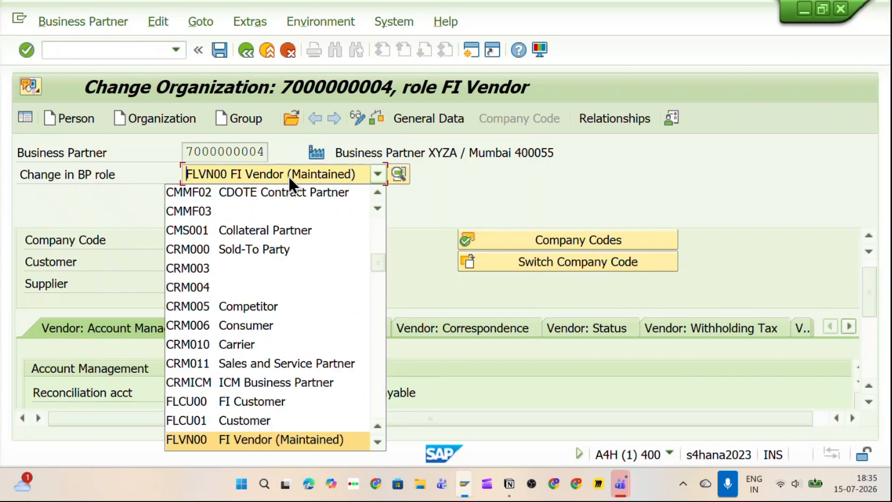
scroll(250, 427, down, 1)
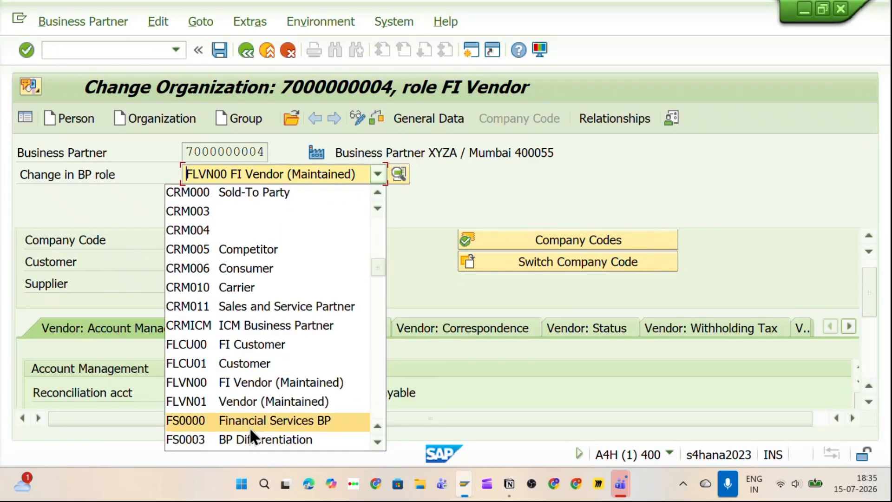
click(267, 402)
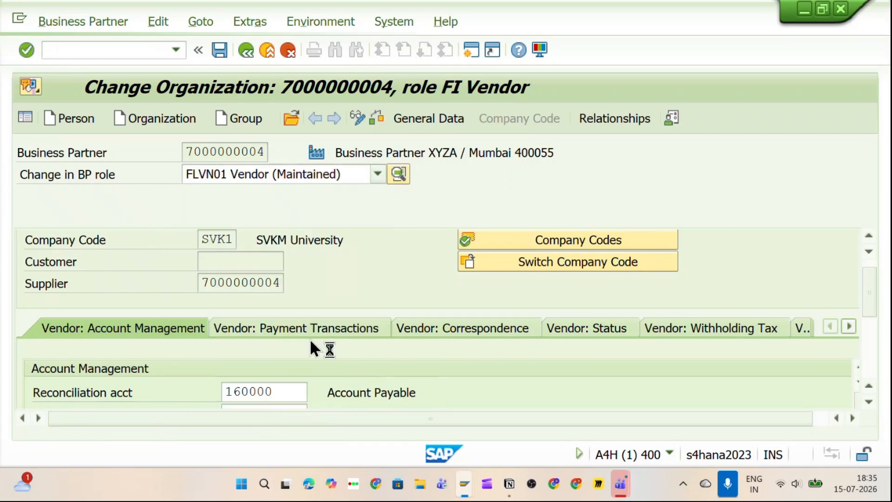
click(507, 119)
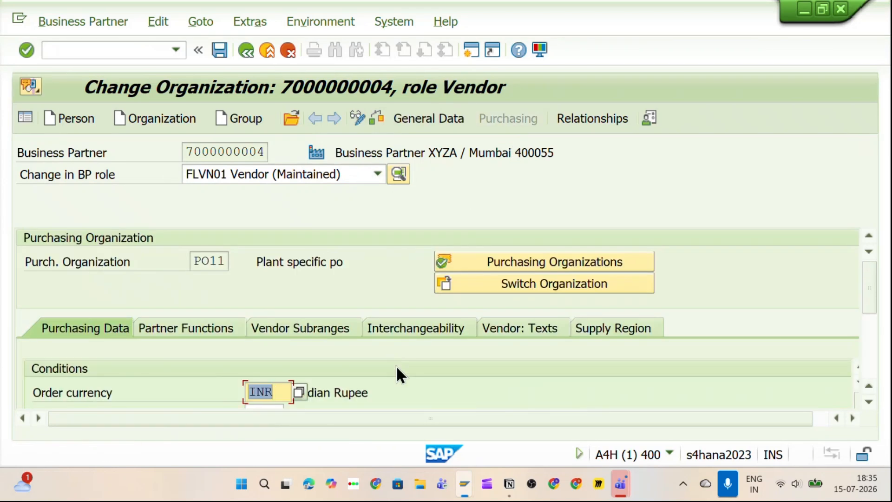
scroll(706, 325, down, 1)
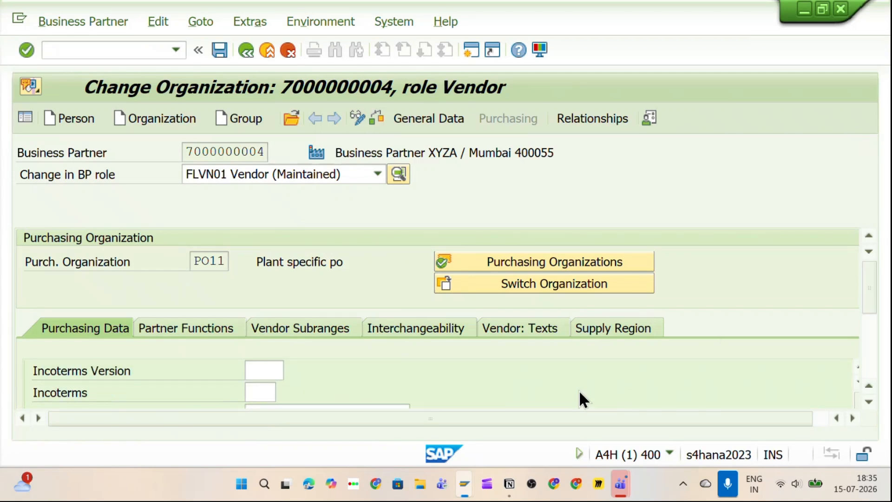
scroll(578, 389, up, 1)
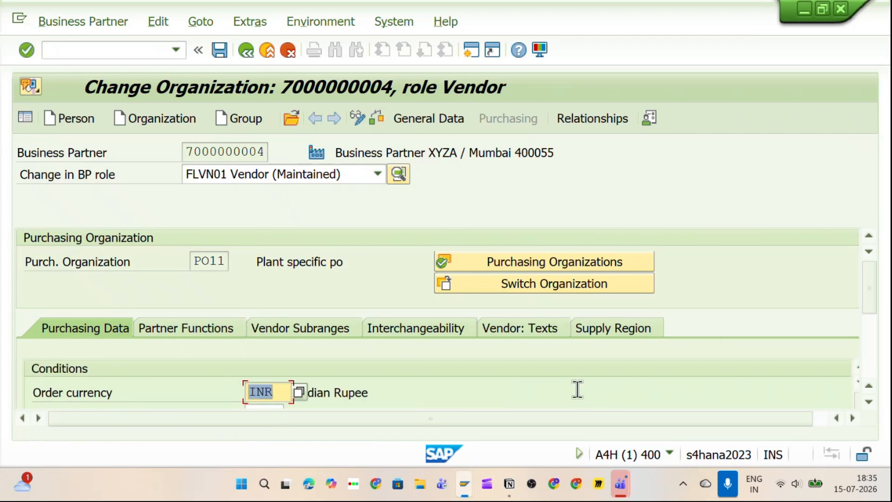
scroll(577, 390, down, 1)
scroll(578, 390, up, 1)
click(131, 51)
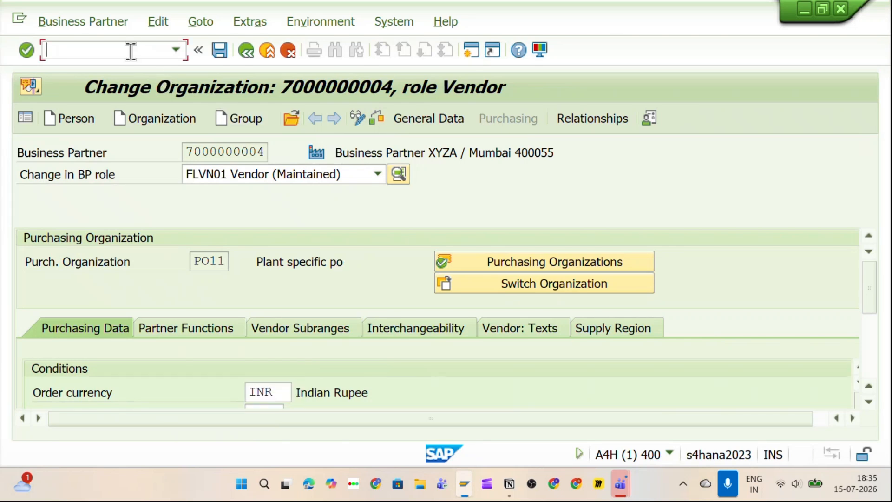
text(/n)
key(Return)
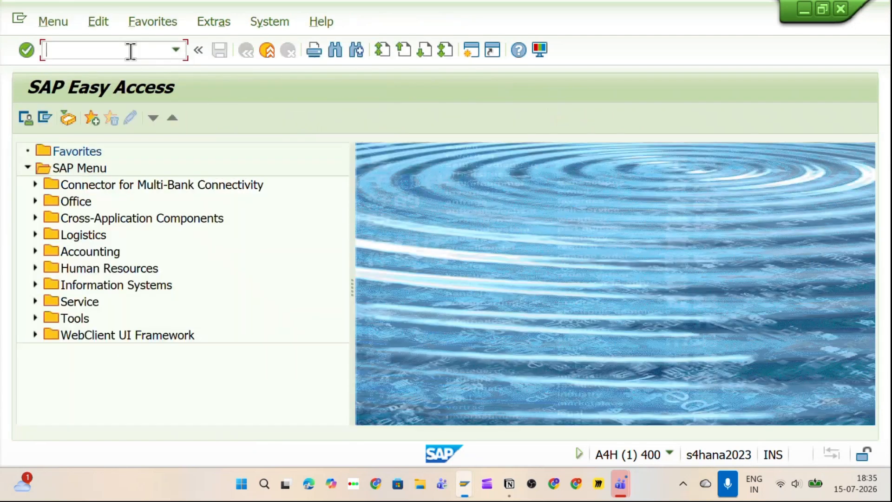
text(BP)
key(Return)
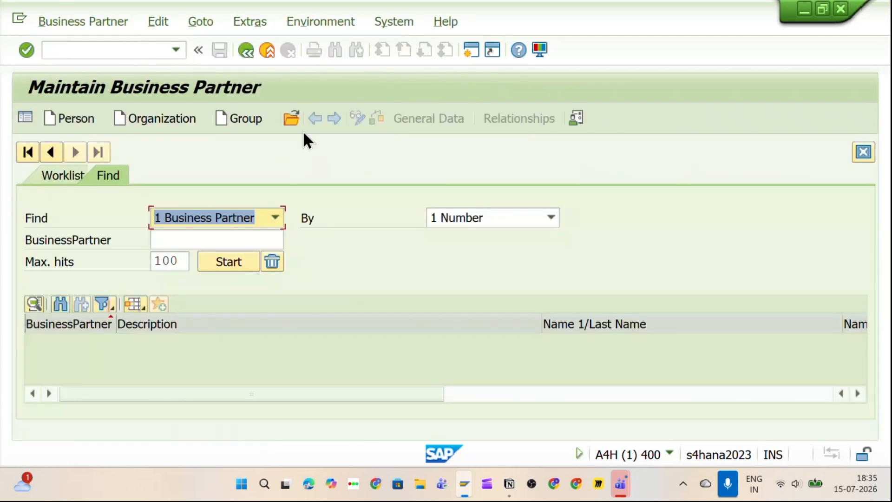
click(290, 119)
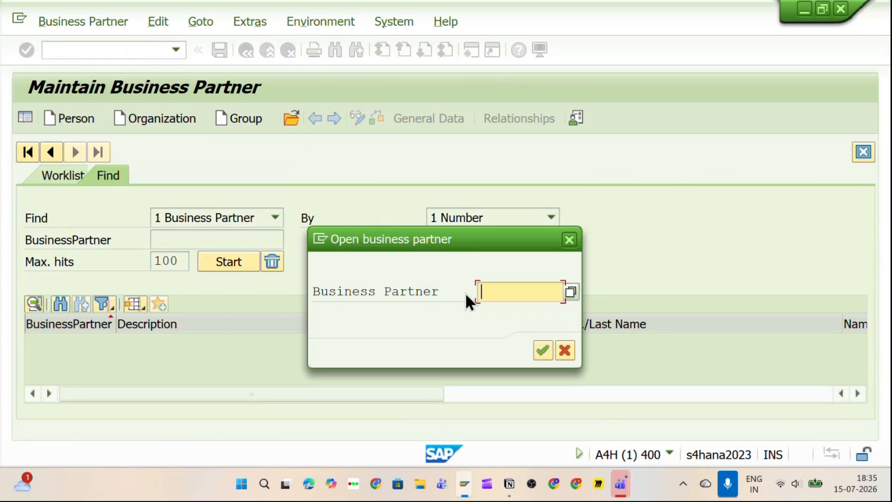
key(ctrl+v)
click(542, 355)
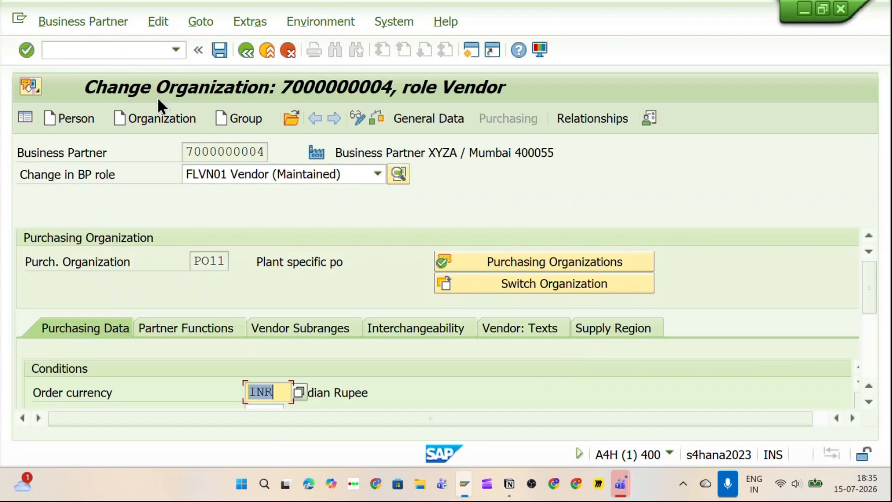
click(357, 118)
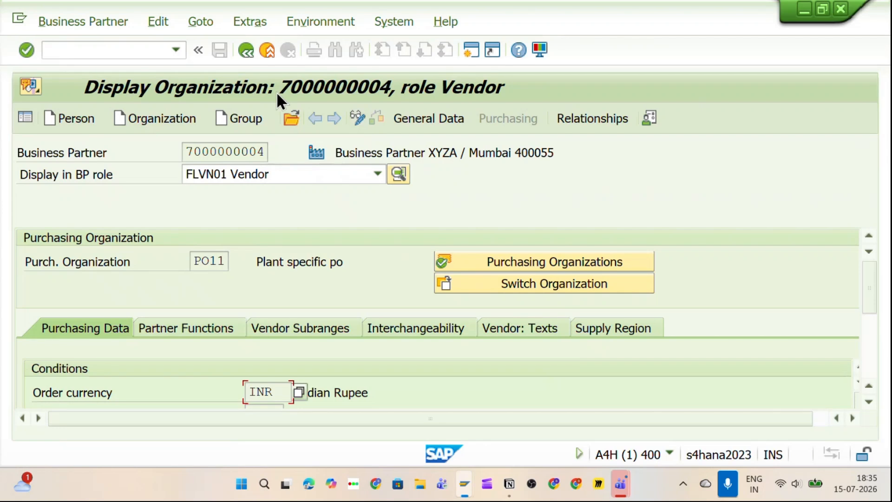
Step: Check the FLVN01 Vendor role and the FLVN00 FI Vendor company code SVK1 data
scroll(288, 358, down, 3)
click(225, 180)
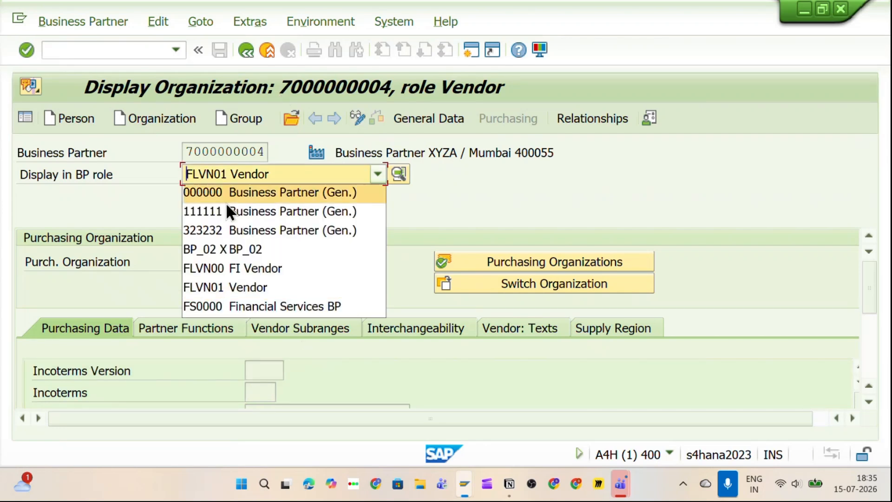
click(233, 288)
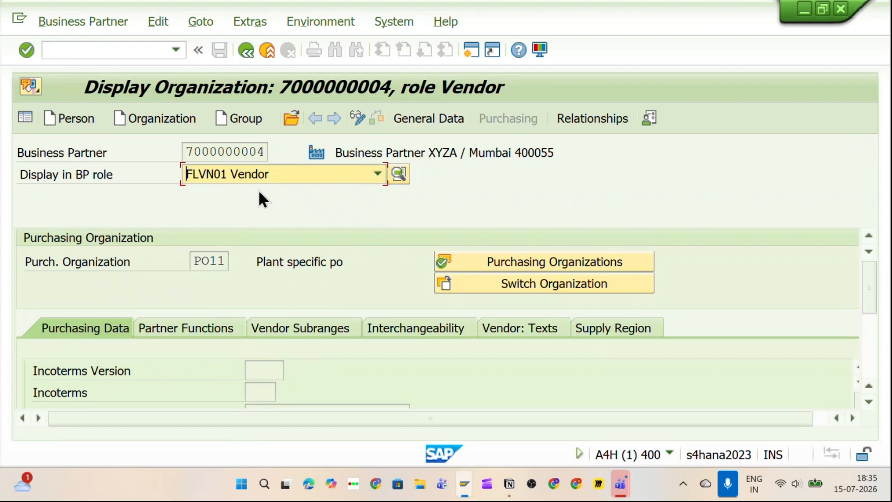
click(299, 173)
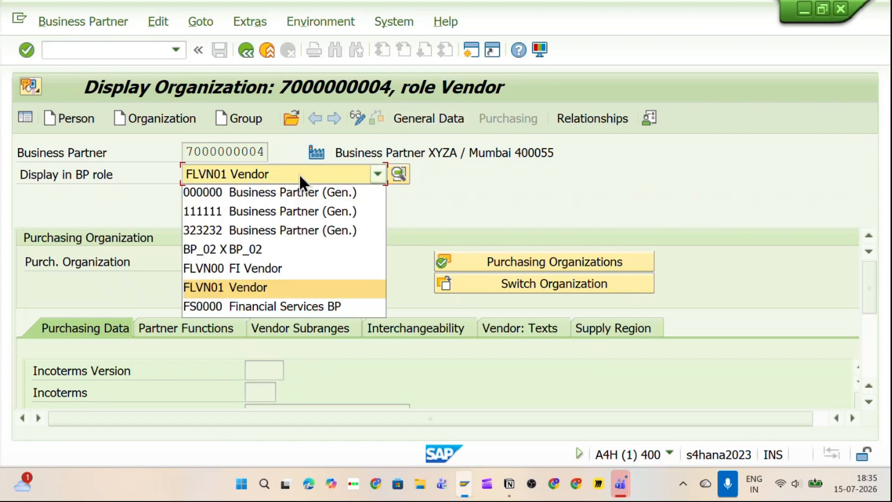
click(250, 268)
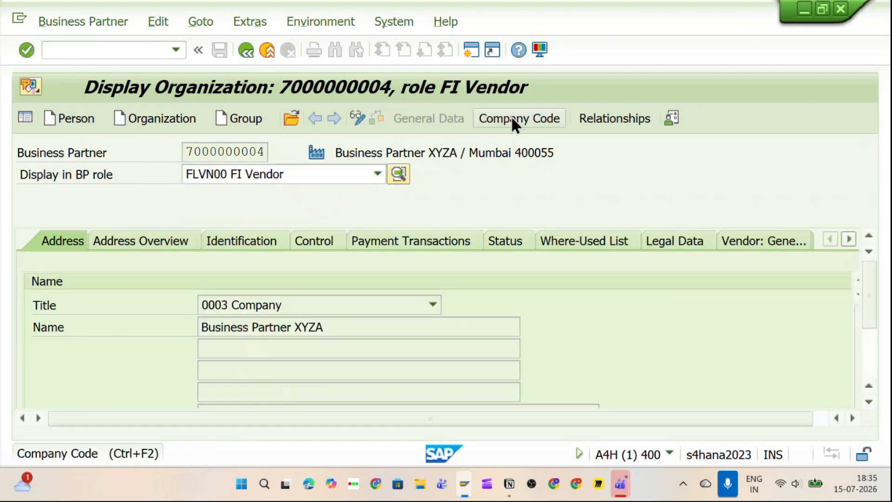
click(512, 119)
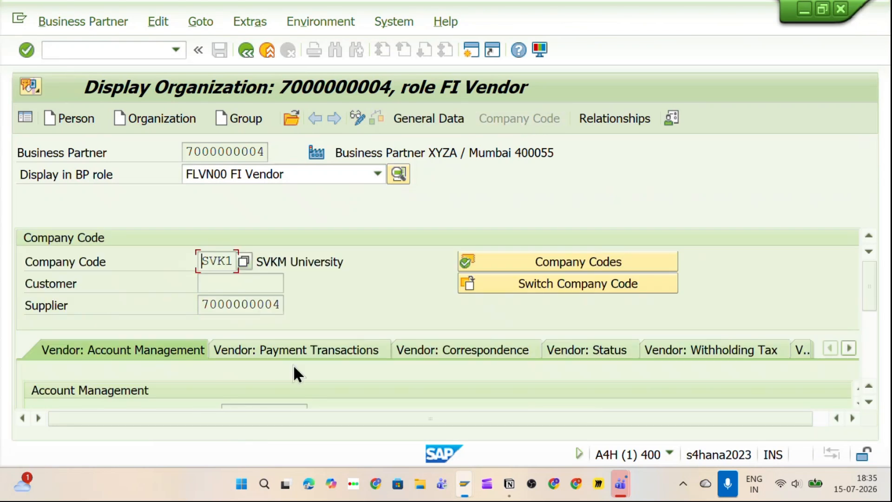
scroll(293, 367, down, 3)
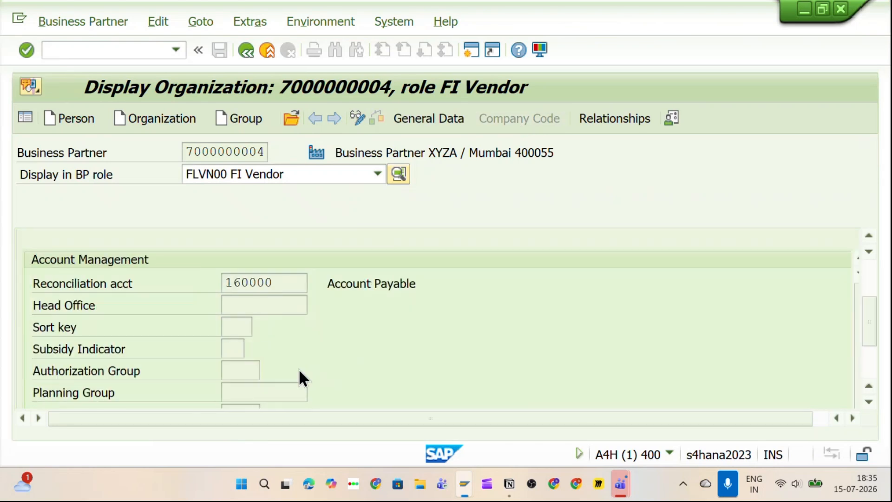
Step: Switch the partner back to the 000000 Business Partner (Gen.) role
click(250, 173)
click(249, 191)
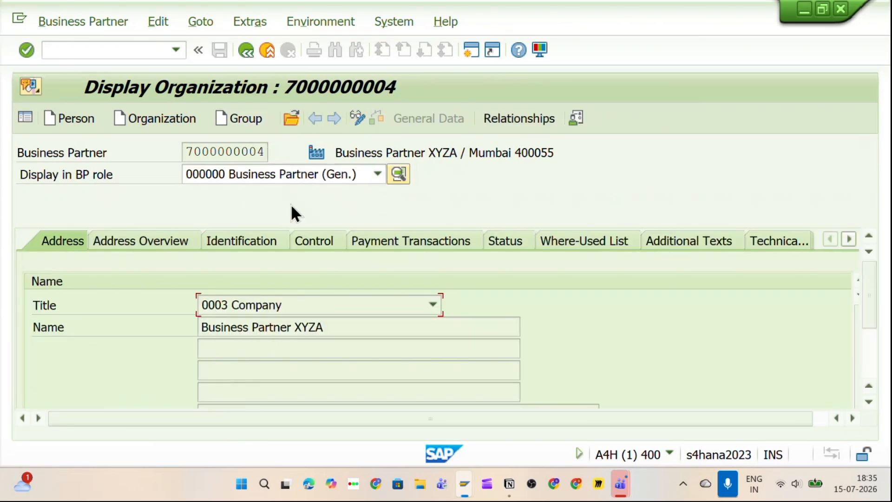
scroll(281, 321, down, 5)
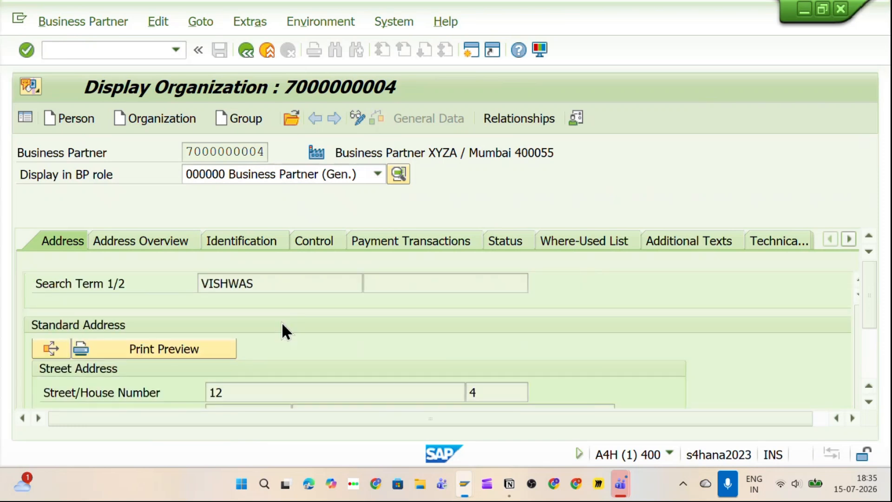
scroll(282, 322, up, 5)
click(55, 49)
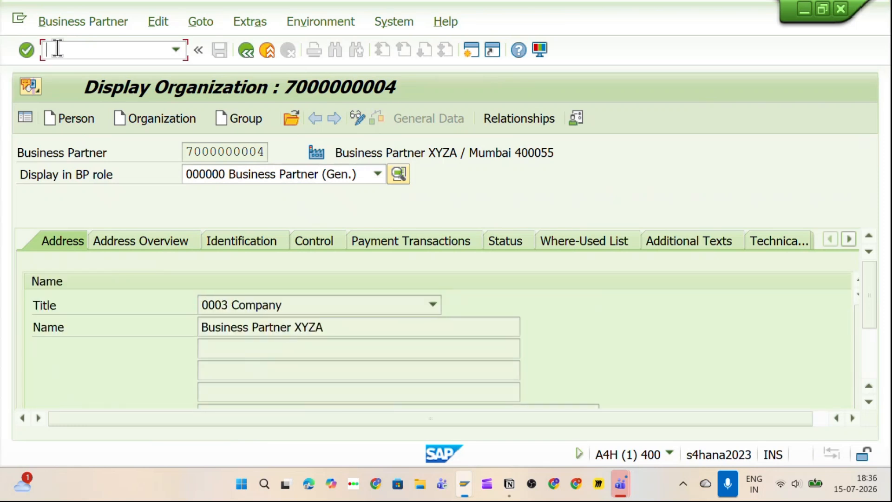
Step: Run the MKVZ List of Suppliers: Purchasing transaction with /nMKVZ
text(/n)
key(alt+Tab)
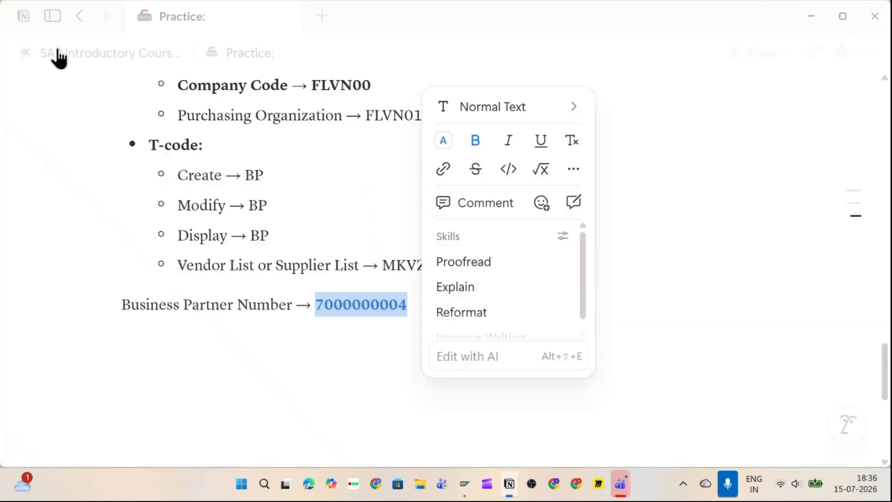
click(343, 333)
key(alt+Tab)
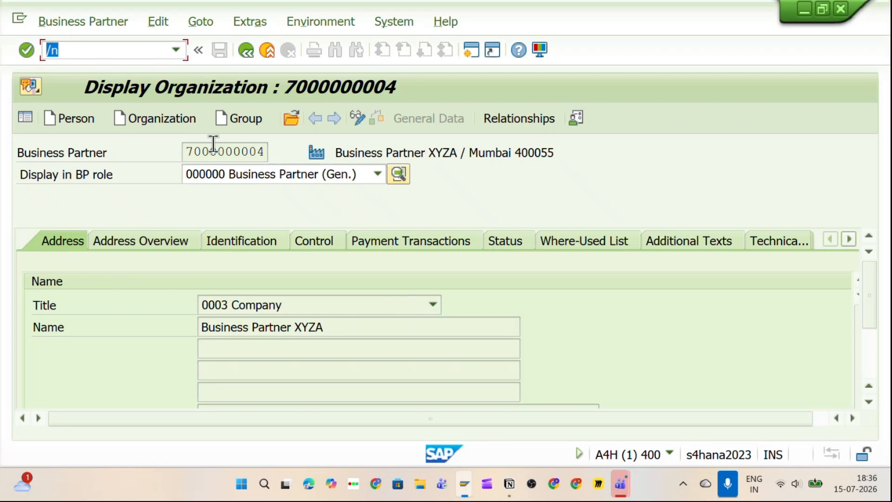
text(MKVZ)
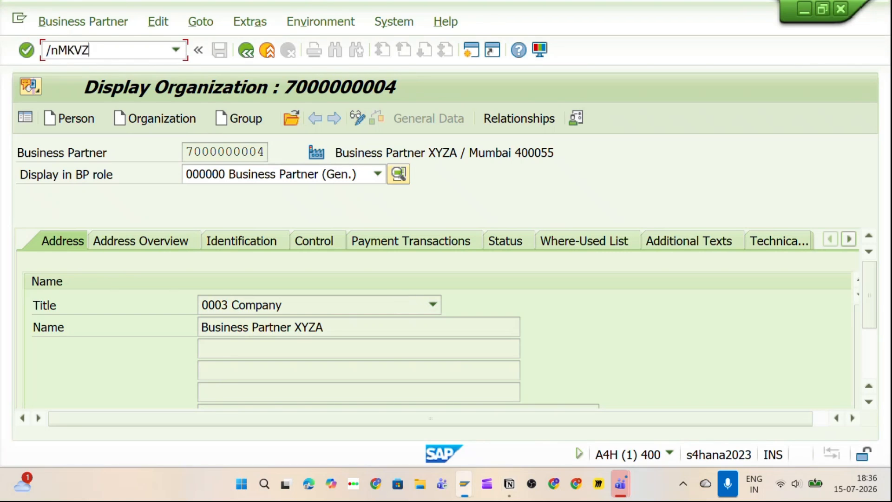
key(Return)
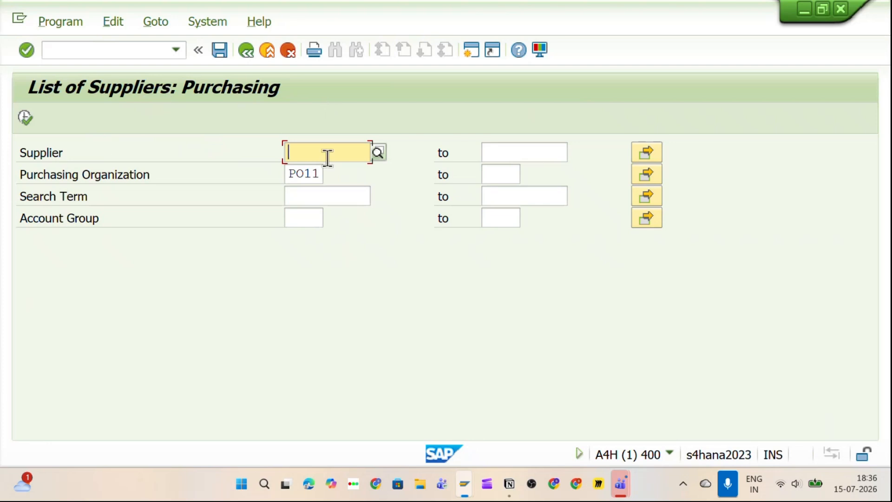
Step: Open a second SAP session alongside the supplier list screen
key(alt+Tab)
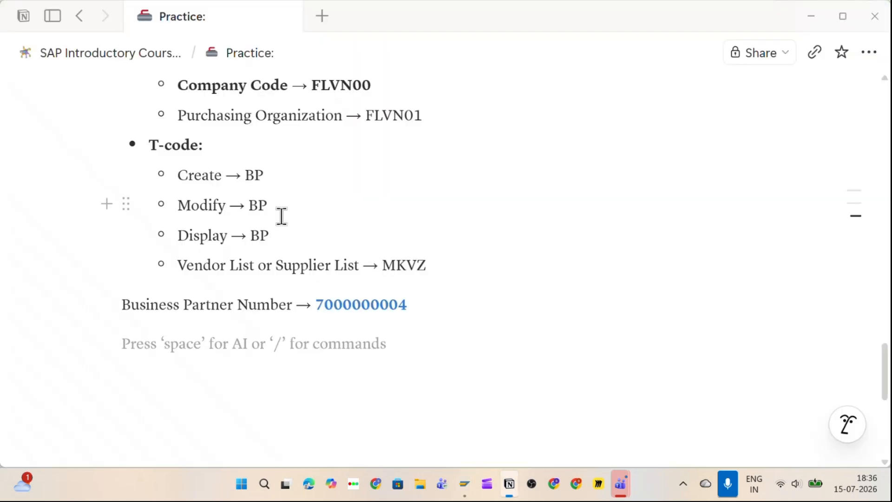
key(alt+Tab)
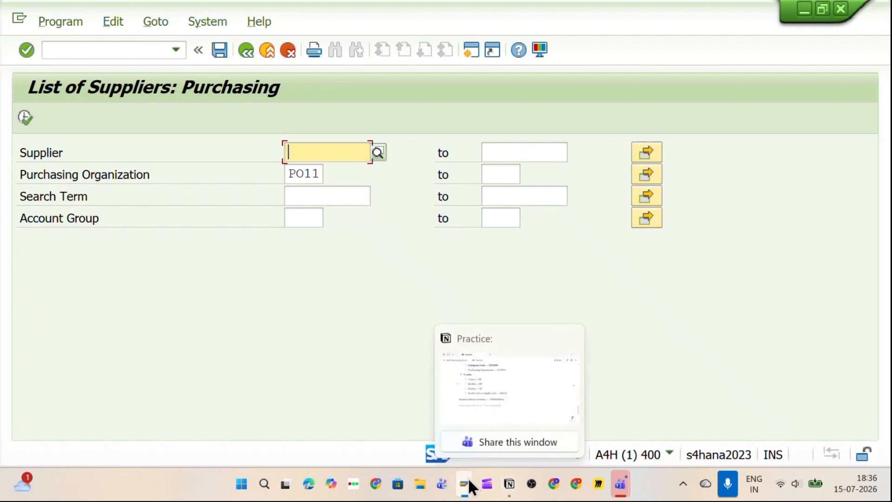
click(478, 45)
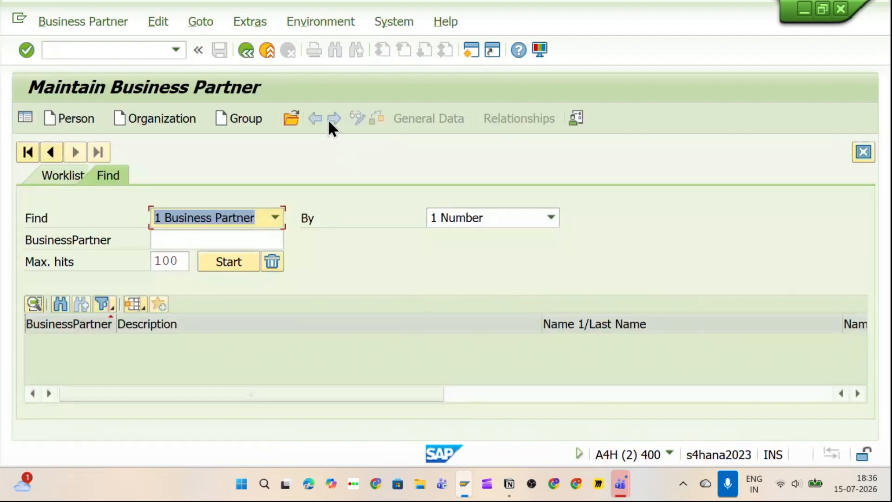
click(296, 115)
key(ctrl+v)
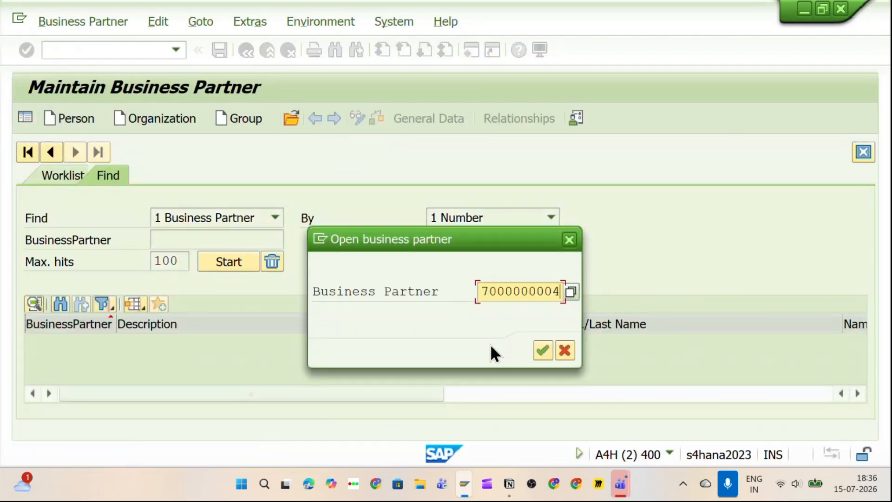
click(542, 349)
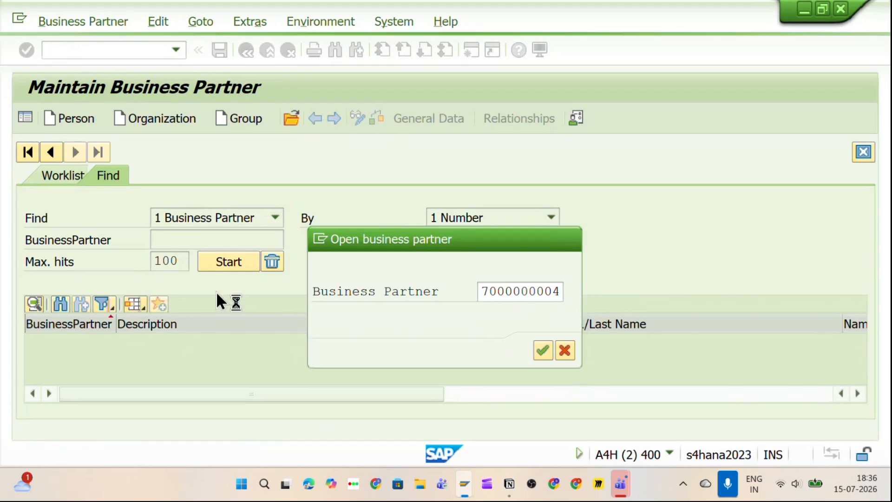
Step: Locate the partner's search term VISHWAS, then go back to the supplier list session
scroll(184, 286, down, 3)
scroll(185, 286, up, 1)
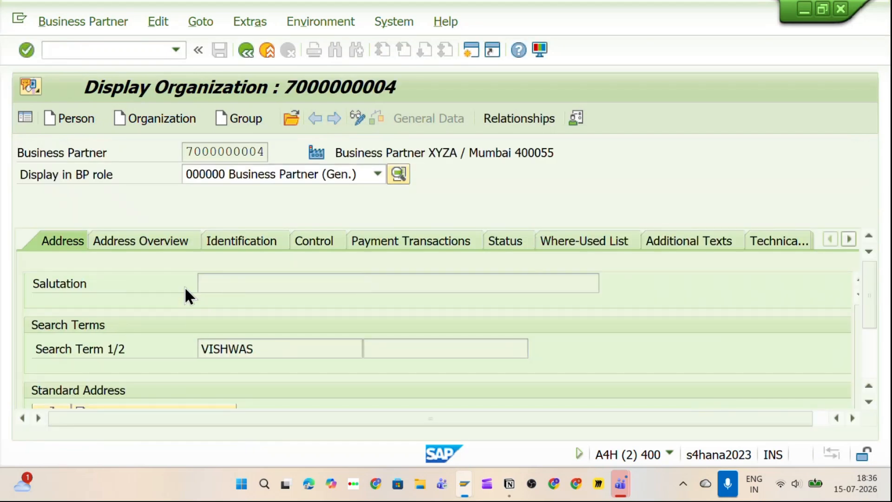
drag(200, 348, 255, 346)
click(255, 346)
drag(196, 354, 270, 336)
click(269, 335)
key(alt+Tab)
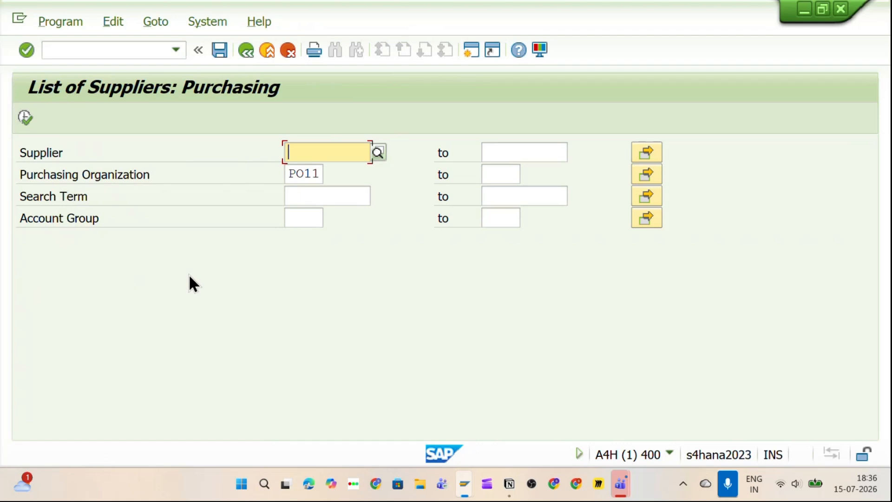
key(alt+Tab)
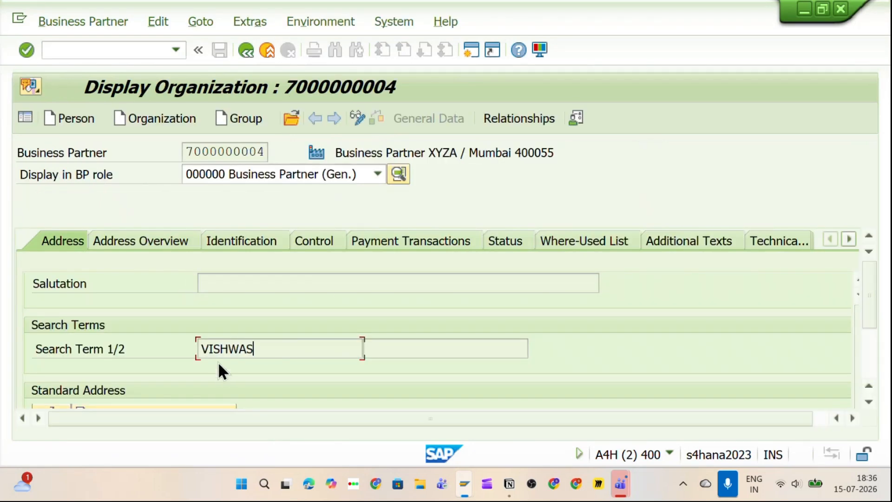
drag(199, 349, 254, 346)
key(ctrl+c)
key(alt+Tab)
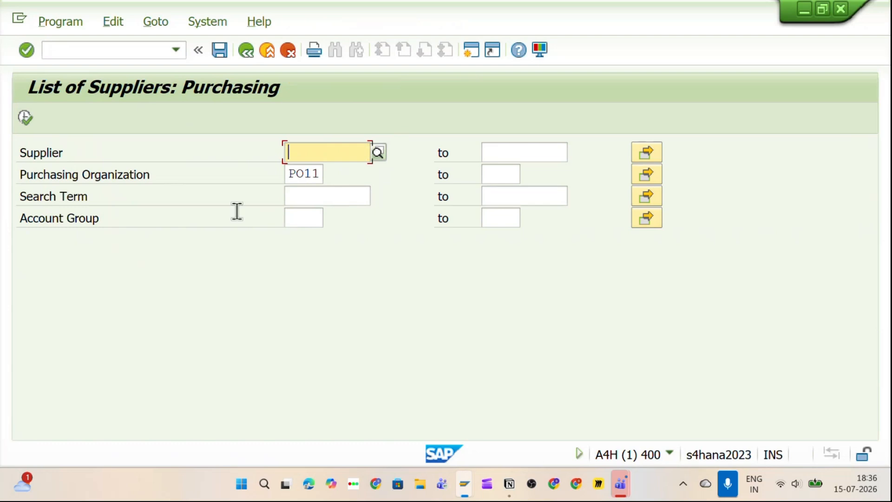
Step: Run the supplier list for search term VISHWAS with the PO11 purchasing organization removed
click(296, 201)
key(ctrl+v)
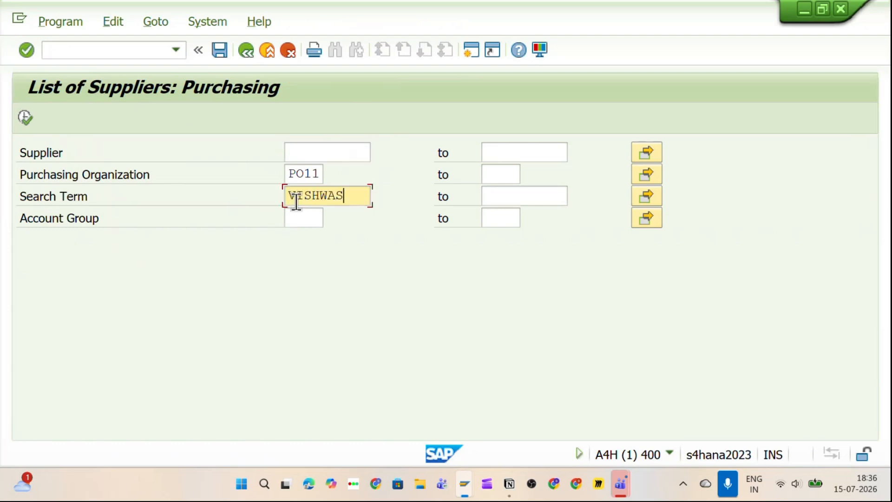
drag(291, 175, 345, 174)
key(Delete)
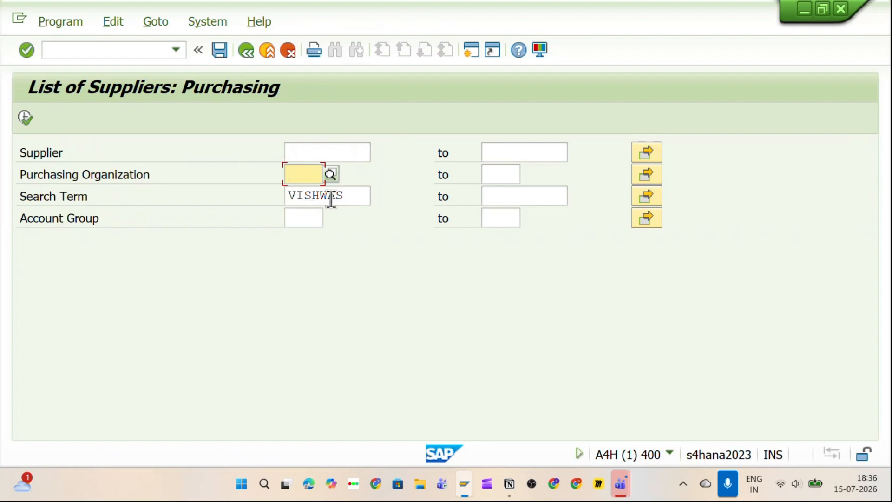
click(30, 121)
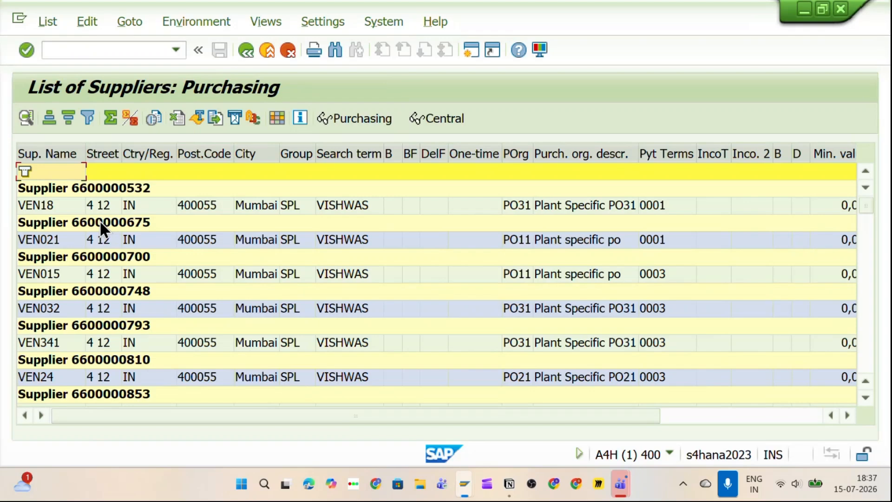
scroll(98, 220, down, 10)
scroll(86, 250, down, 20)
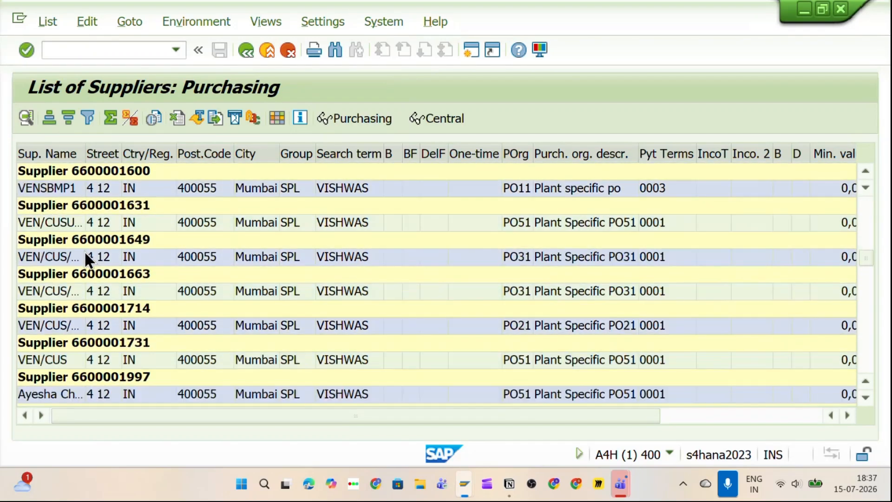
scroll(79, 297, down, 15)
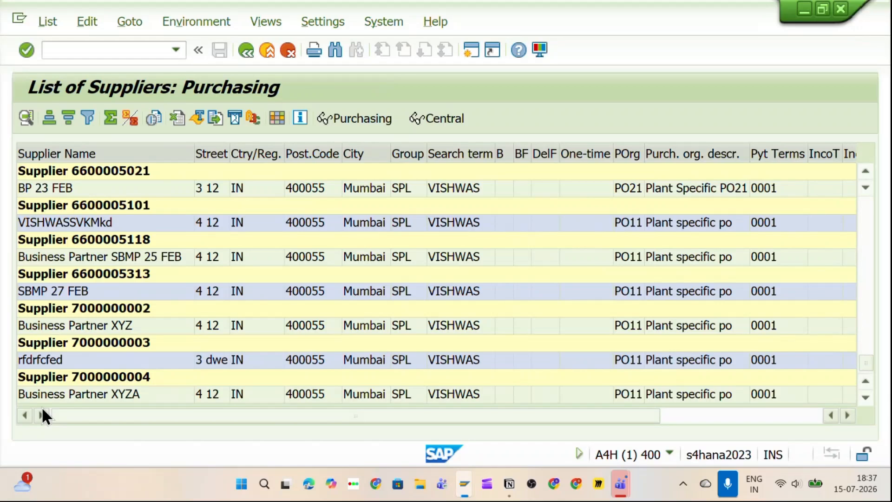
click(50, 394)
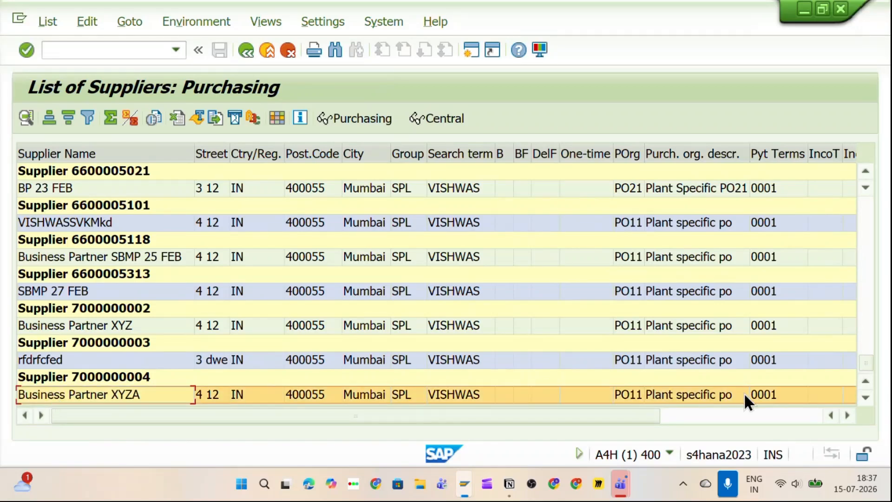
click(48, 376)
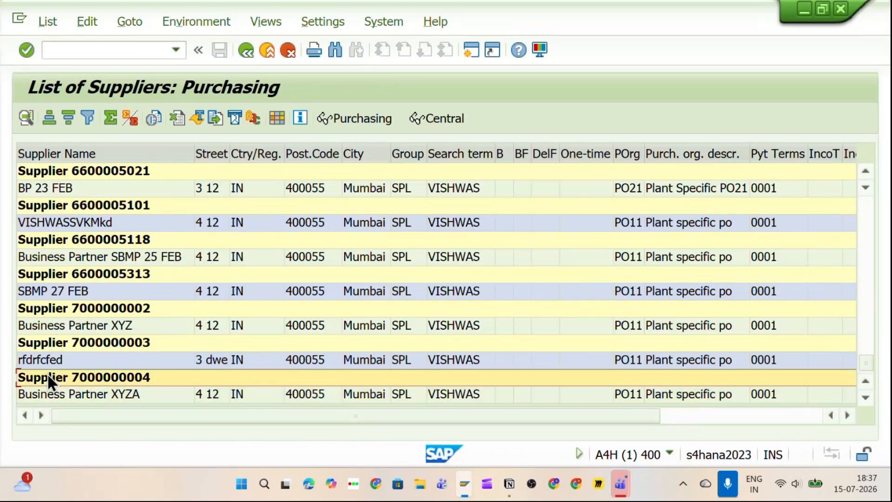
double_click(47, 377)
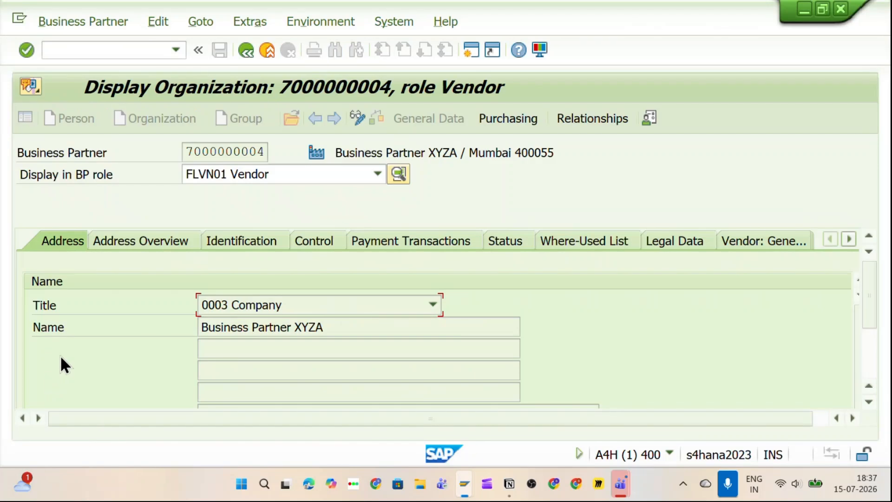
click(461, 119)
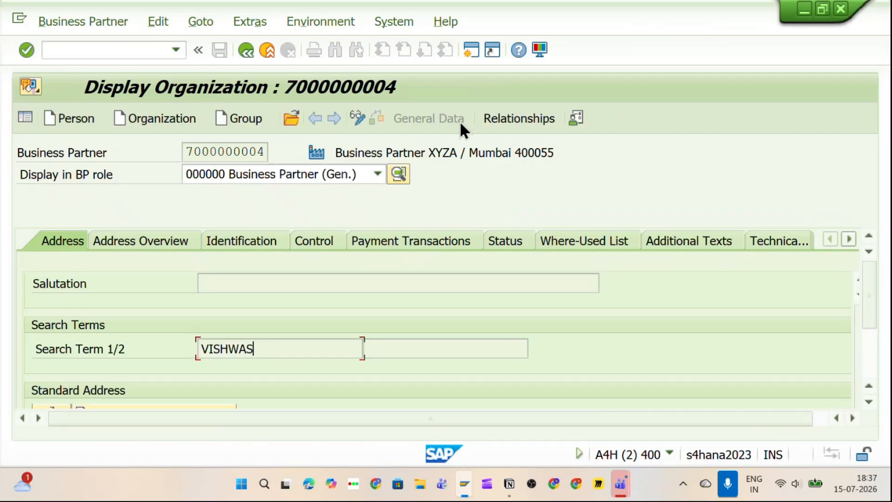
Step: Bring up Notion's Practice page and scroll through the vendor master notes on grouping, roles and T-codes
click(510, 495)
scroll(449, 373, up, 6)
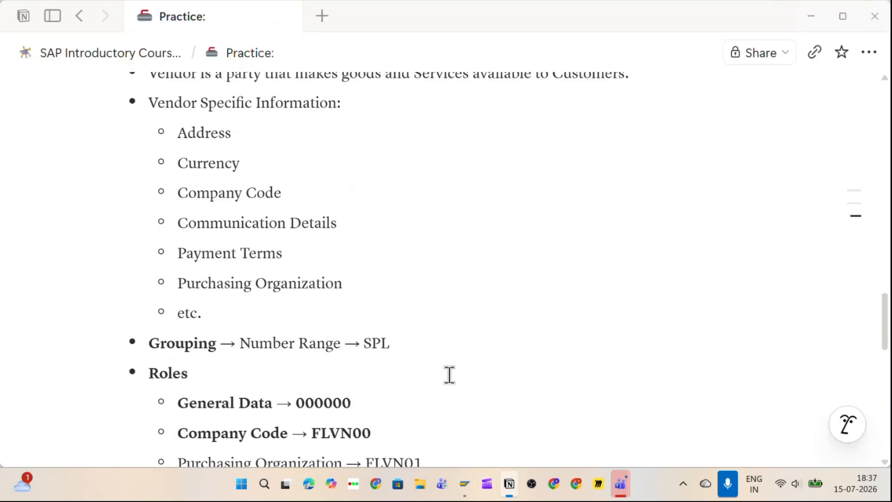
scroll(448, 374, up, 8)
scroll(447, 378, down, 4)
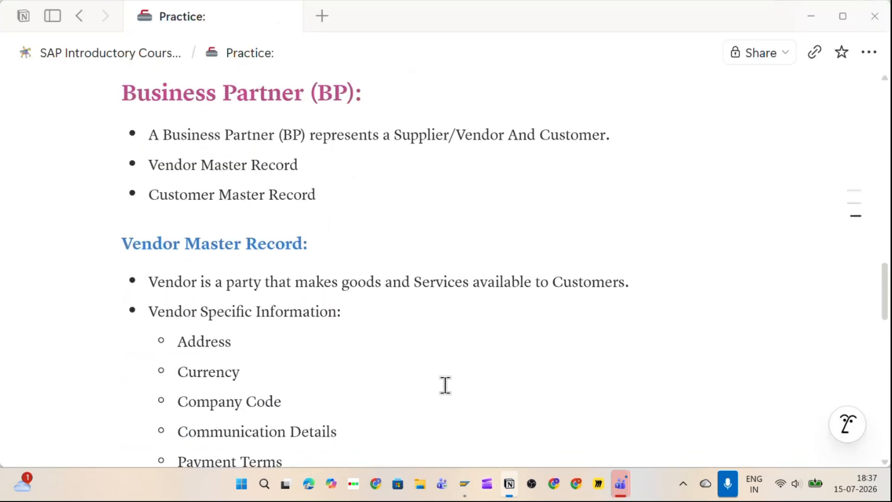
scroll(445, 385, down, 6)
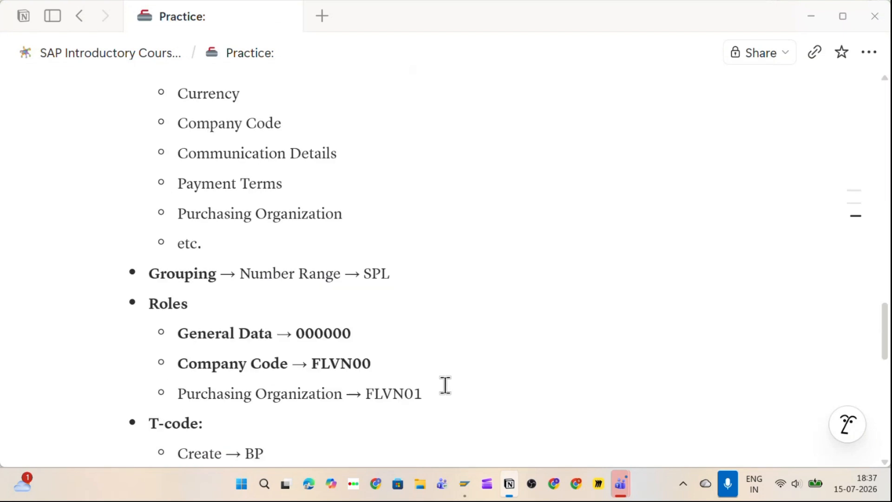
scroll(398, 307, down, 3)
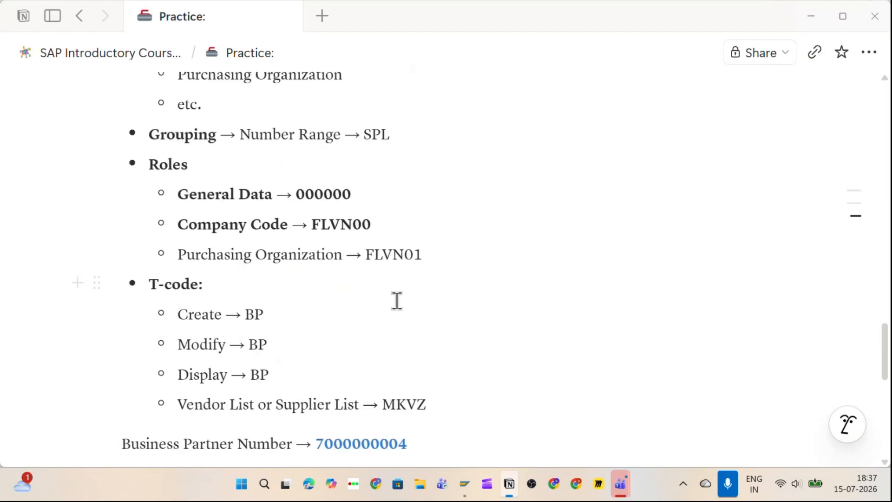
scroll(397, 301, down, 3)
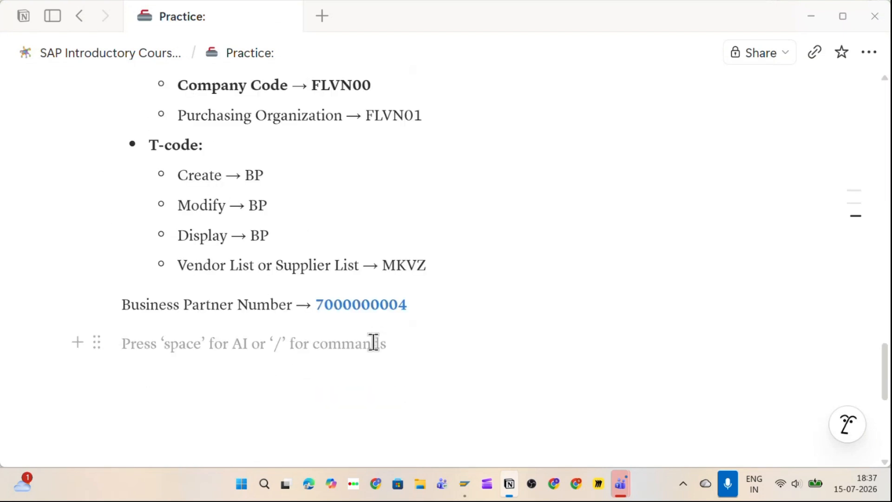
scroll(427, 384, up, 8)
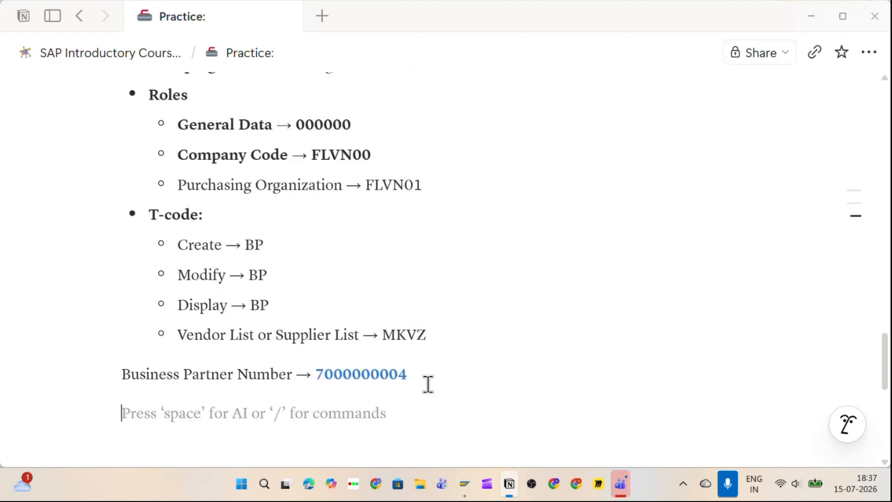
scroll(428, 384, down, 1)
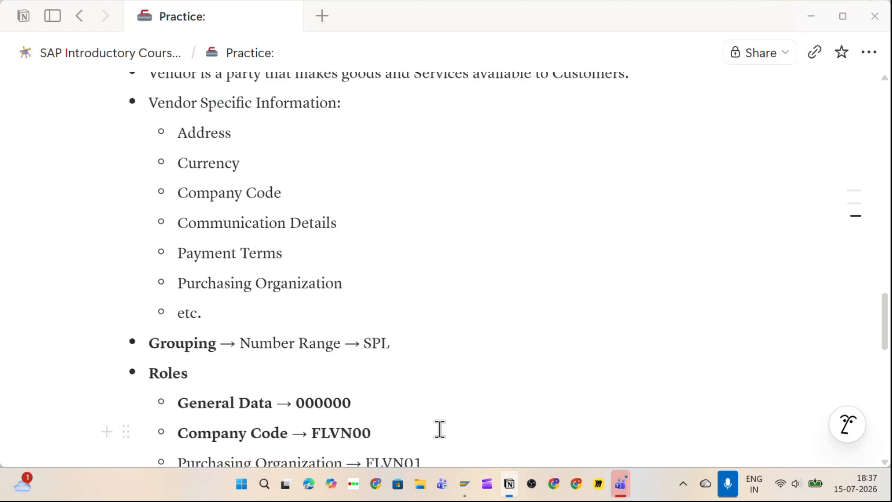